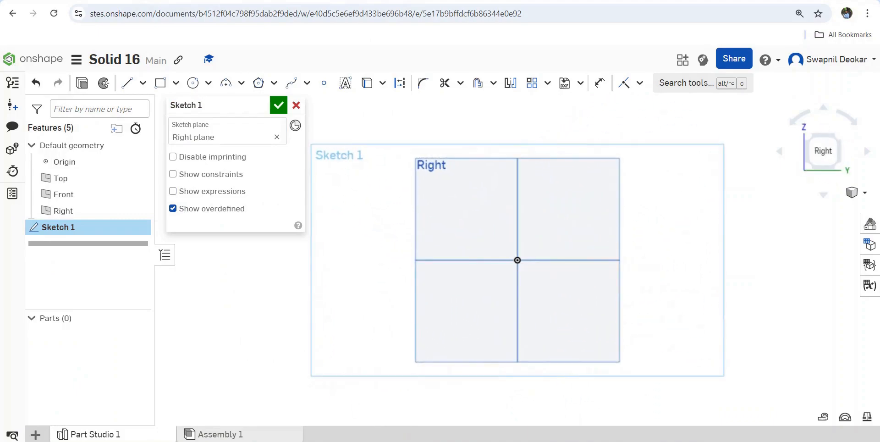
# Sketch two rectangles from the origin: one about 81 × 25 mm toward negative Y, one about 29 × 63 mm toward positive Y.
pyautogui.click(160, 83)
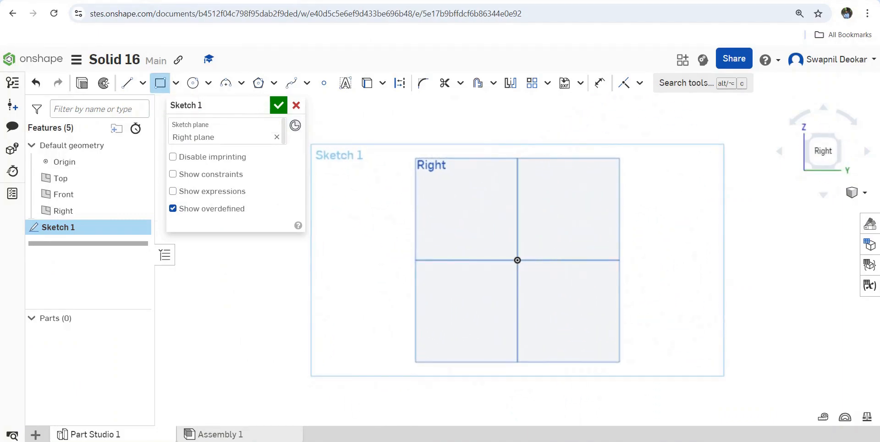
pyautogui.click(518, 260)
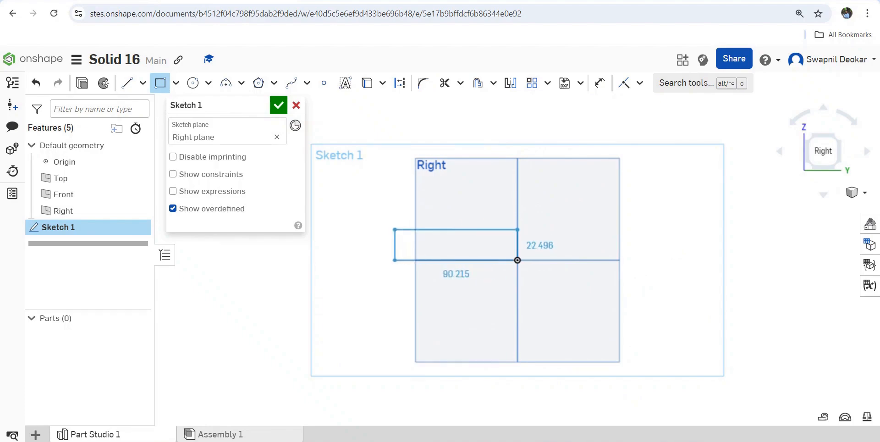
pyautogui.click(407, 226)
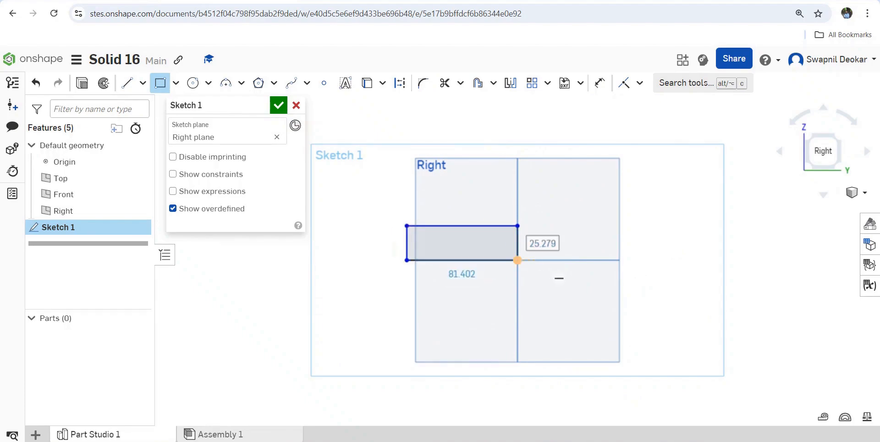
pyautogui.click(517, 259)
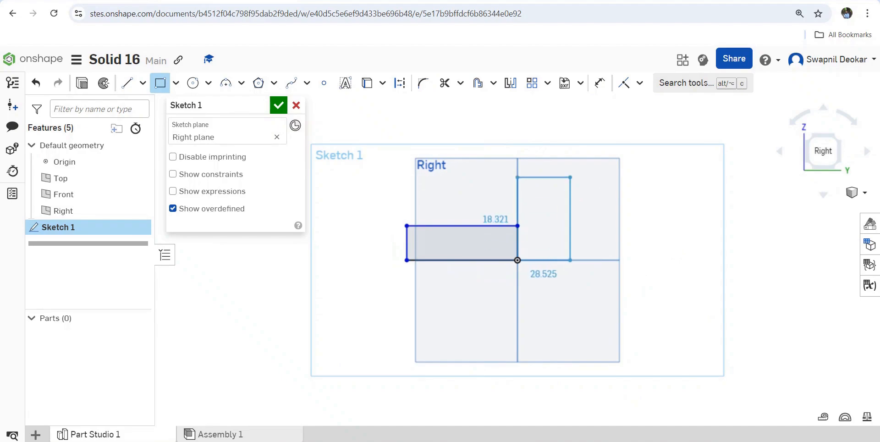
pyautogui.click(557, 174)
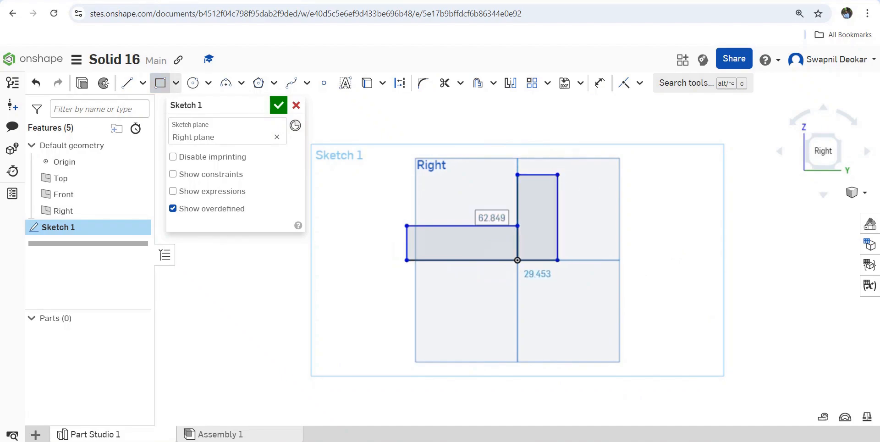
# Draw an open L-shaped line outline crossing the tall rectangle: about 132 mm horizontal base, upturned end about 24 mm wide, and parallel return line.
pyautogui.click(127, 83)
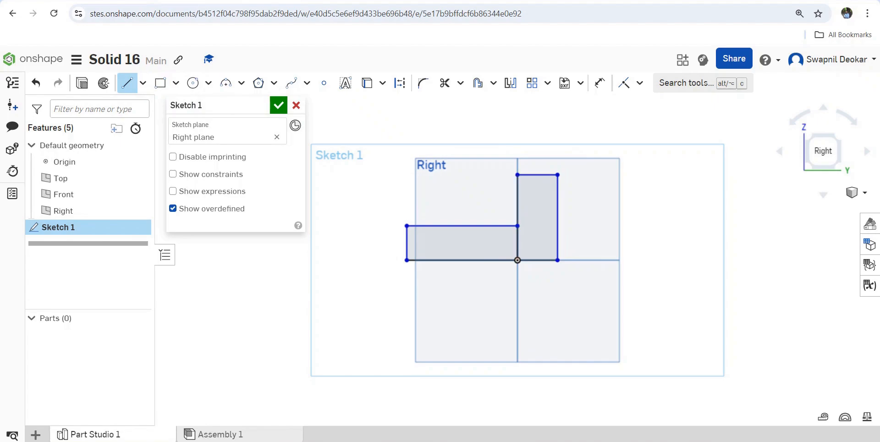
pyautogui.click(510, 209)
pyautogui.click(690, 209)
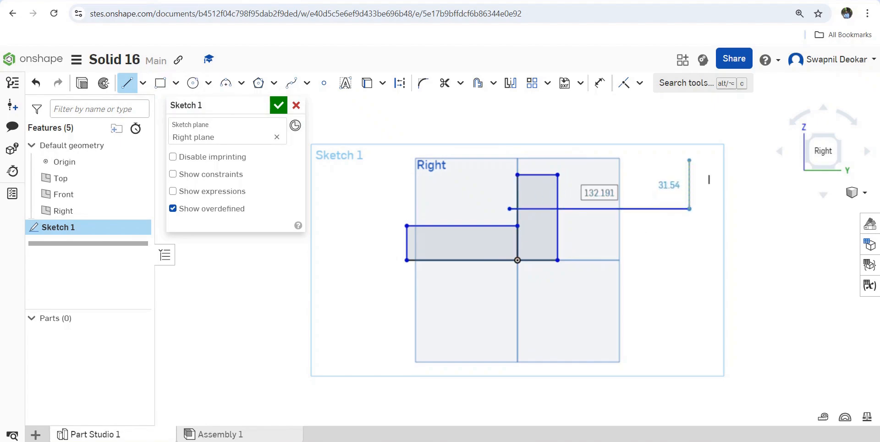
pyautogui.click(689, 149)
pyautogui.click(656, 149)
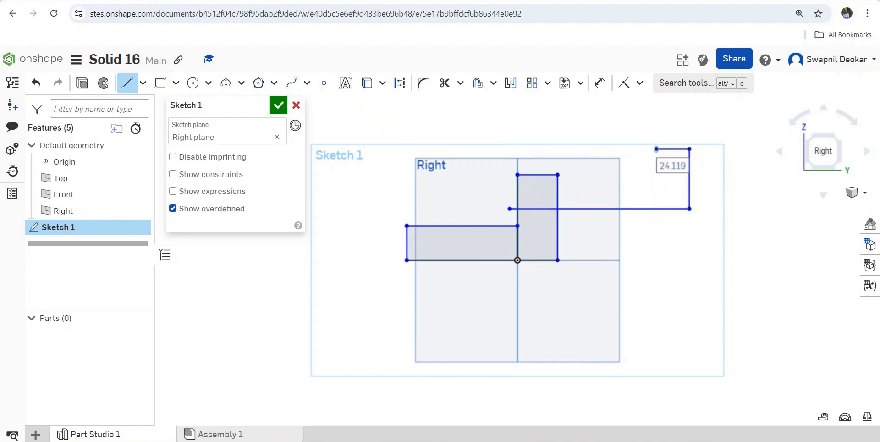
pyautogui.click(657, 185)
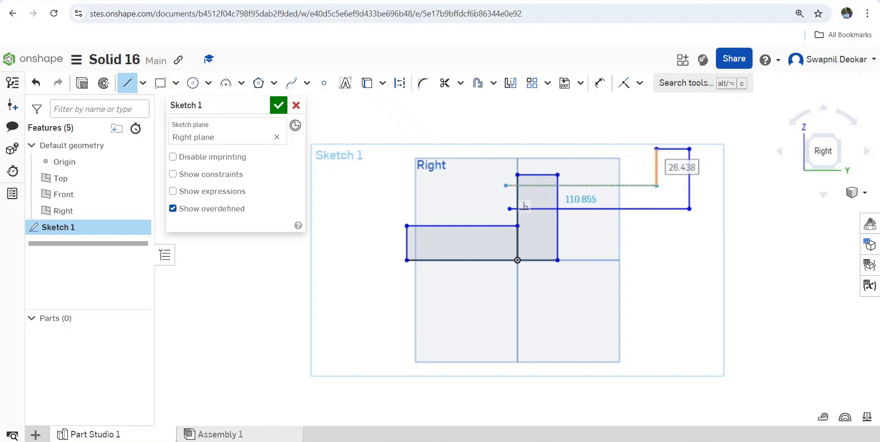
pyautogui.click(505, 185)
pyautogui.press('Escape')
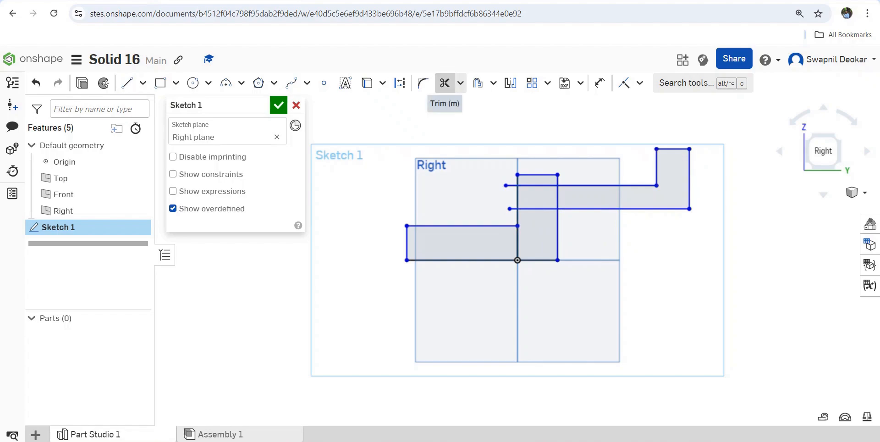
# Trim the overhanging line ends and the overlapping tall-rectangle segments so the arm and vertical leg form one stepped outline.
pyautogui.click(445, 83)
pyautogui.scroll(4, 506, 135)
pyautogui.moveTo(589, 224)
pyautogui.mouseDown()
pyautogui.moveTo(632, 232)
pyautogui.moveTo(522, 237)
pyautogui.moveTo(519, 255)
pyautogui.mouseUp()
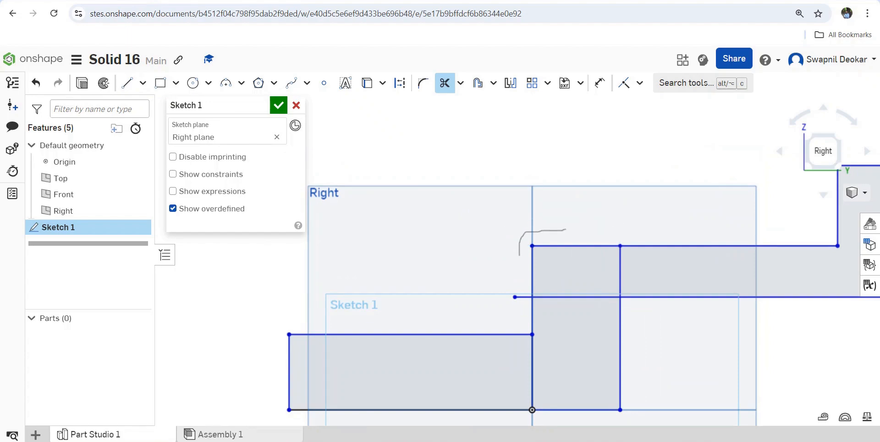
pyautogui.moveTo(519, 282); pyautogui.dragTo(519, 300)
pyautogui.moveTo(575, 306); pyautogui.dragTo(629, 267)
pyautogui.scroll(-5, 593, 231)
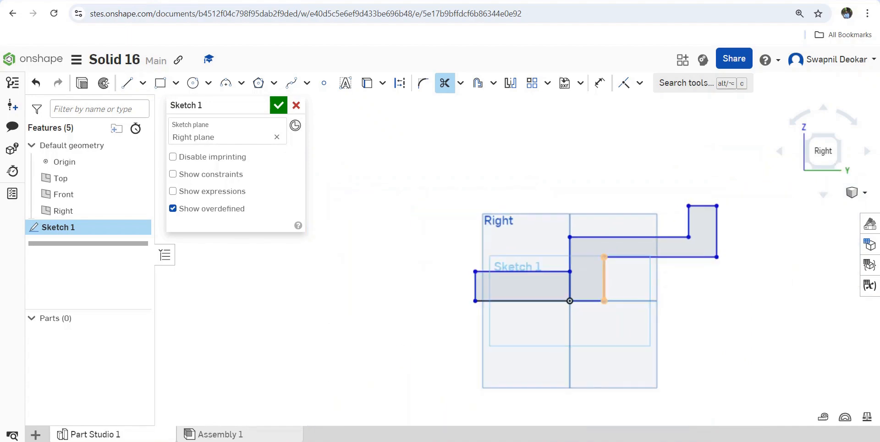
# Dimension the low rectangle on the negative Y side of the origin to 44 mm long and 16 mm high.
pyautogui.click(599, 83)
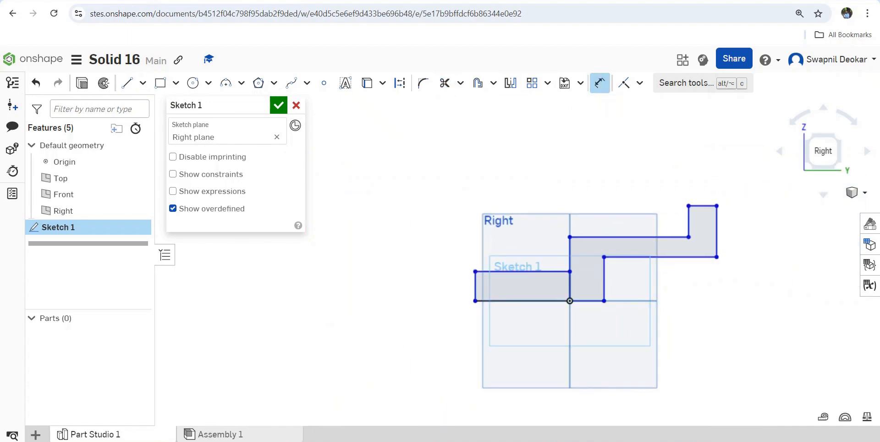
pyautogui.click(523, 301)
pyautogui.click(518, 327)
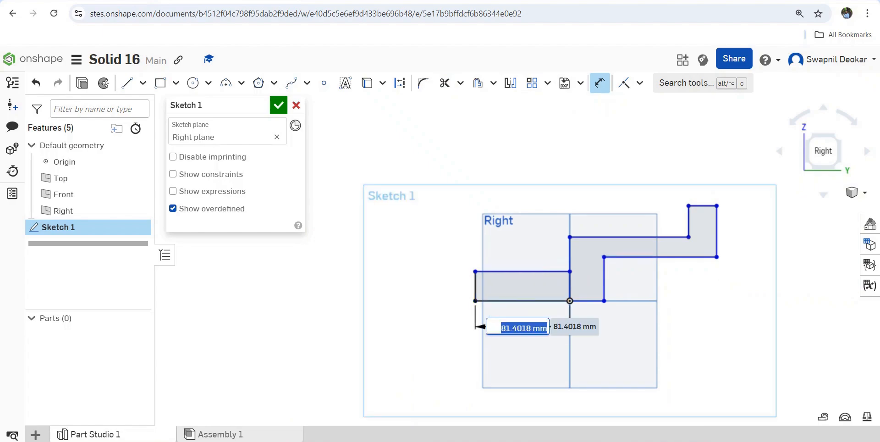
pyautogui.write('44')
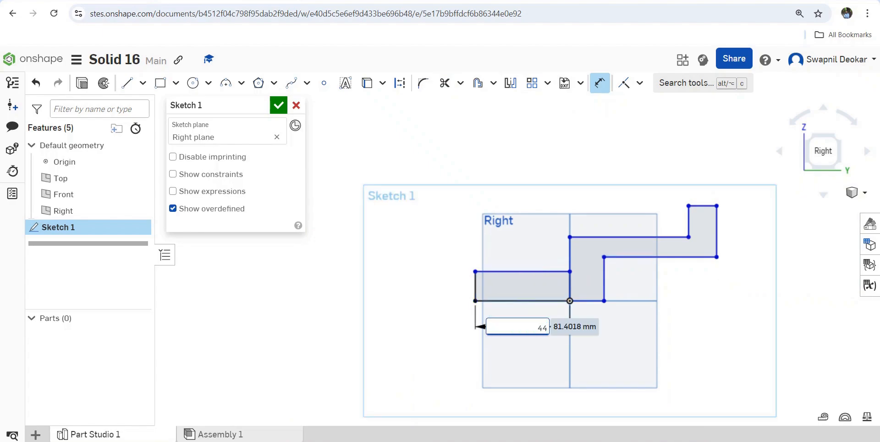
pyautogui.press('Return')
pyautogui.scroll(5, 504, 293)
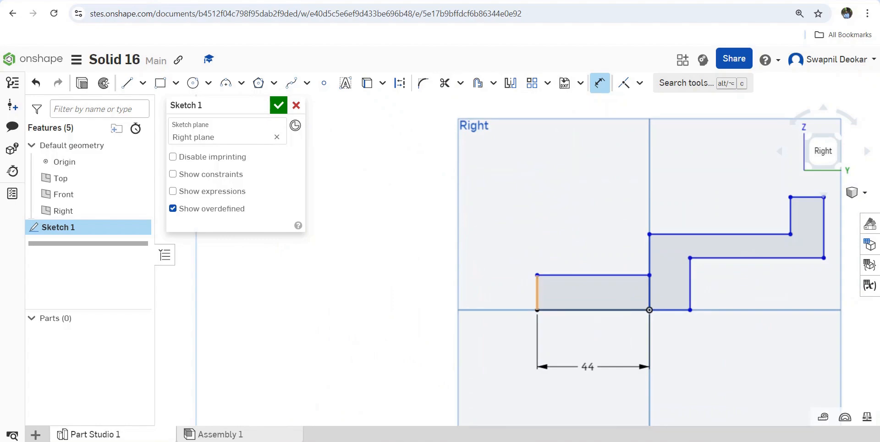
pyautogui.click(537, 293)
pyautogui.click(516, 289)
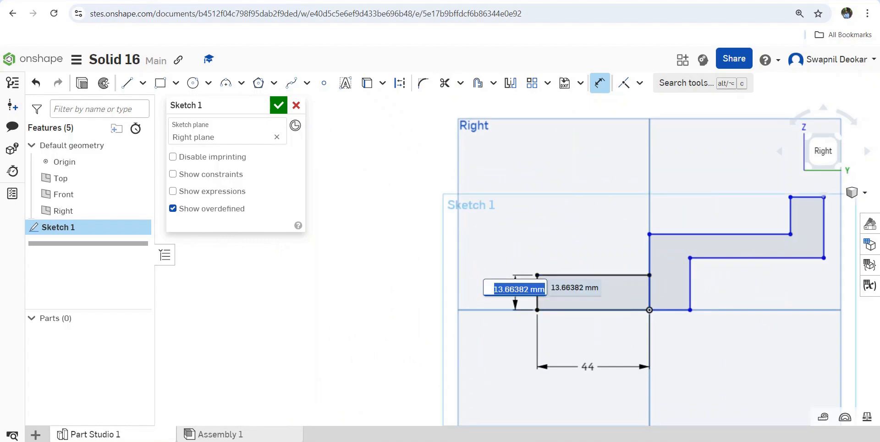
pyautogui.write('16')
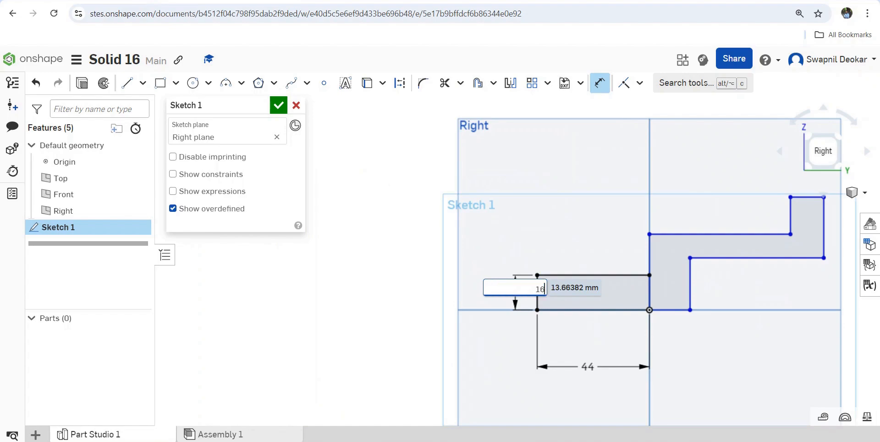
pyautogui.press('Return')
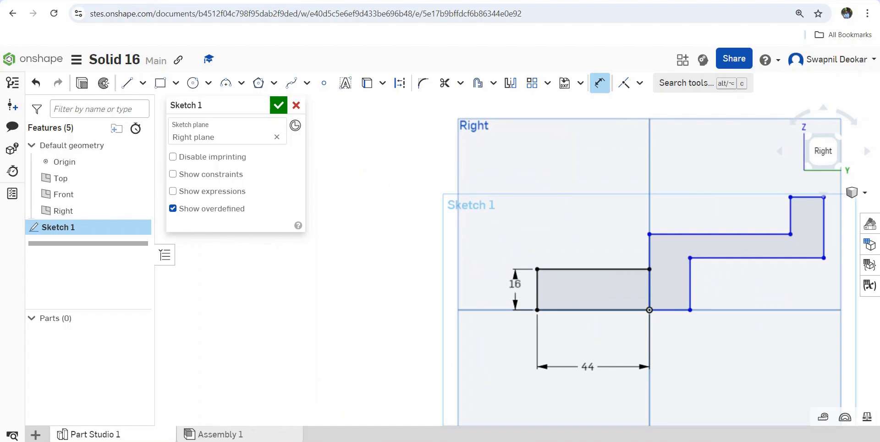
# Dimension the bottom edge of the vertical leg beside the origin to 17 mm.
pyautogui.scroll(3, 696, 327)
pyautogui.click(665, 303)
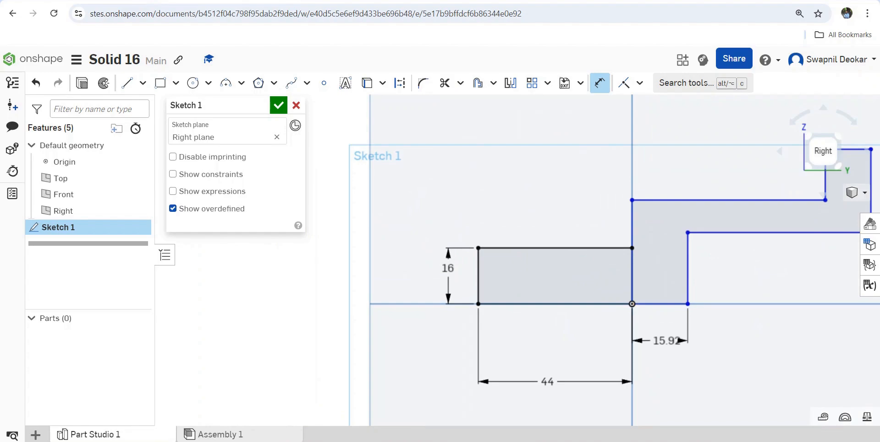
pyautogui.click(667, 341)
pyautogui.write('17')
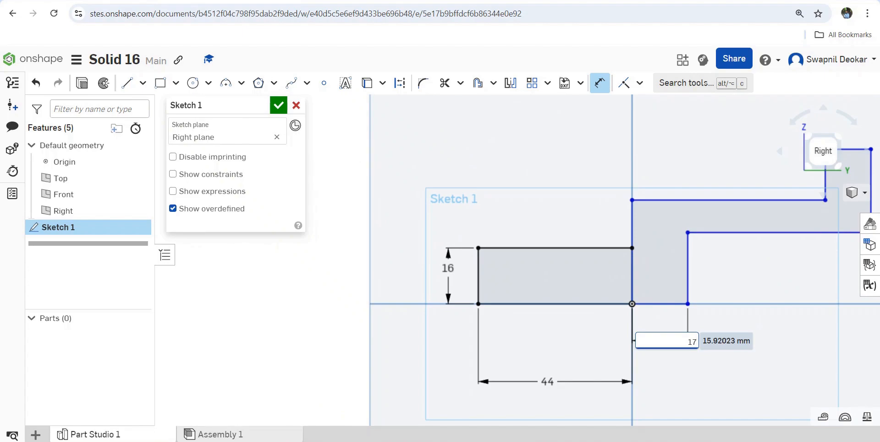
pyautogui.press('Return')
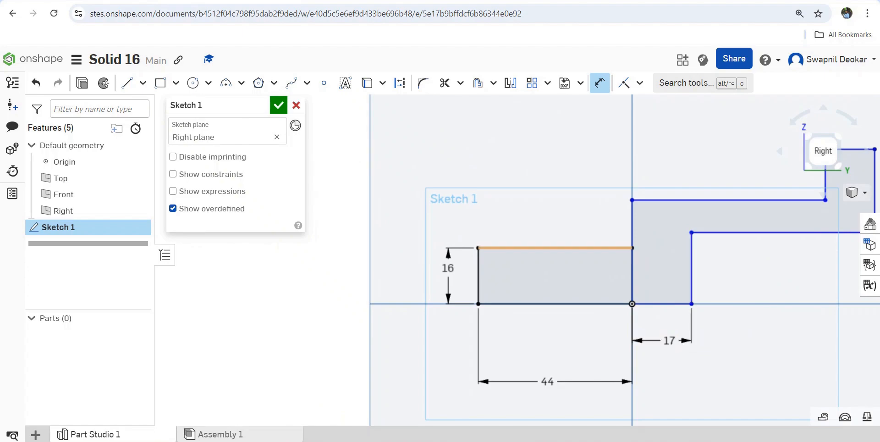
# Set the vertical distance between the low rectangle's top edge and the arm's lower edge to 6 mm.
pyautogui.click(617, 247)
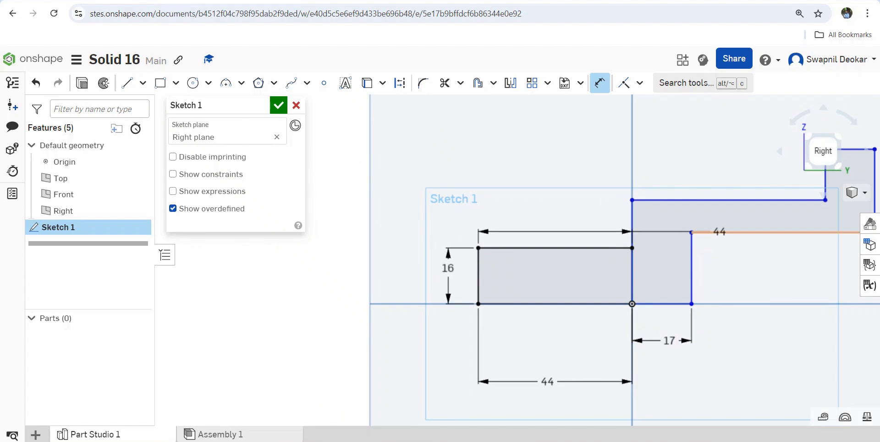
pyautogui.click(720, 233)
pyautogui.click(568, 228)
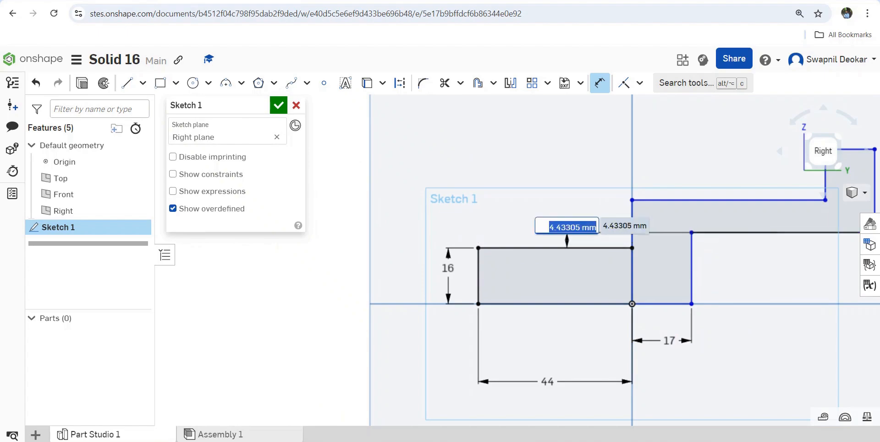
pyautogui.write('6')
pyautogui.press('Return')
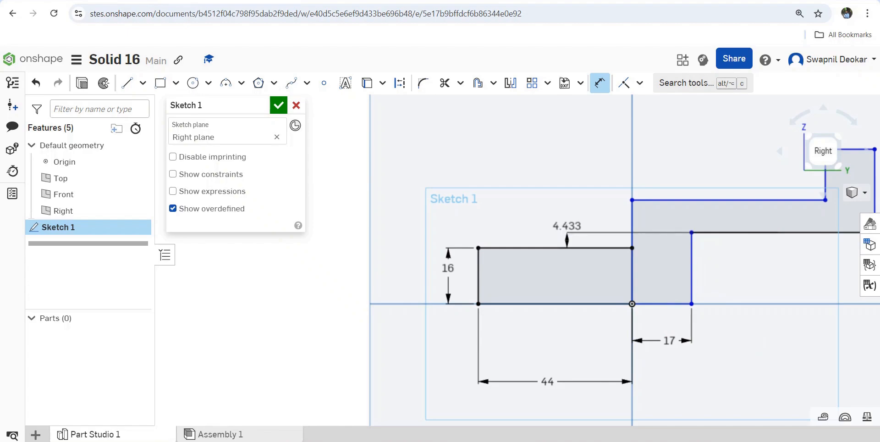
# Dimension the horizontal arm's thickness between its lower and upper edges to 10 mm.
pyautogui.click(728, 227)
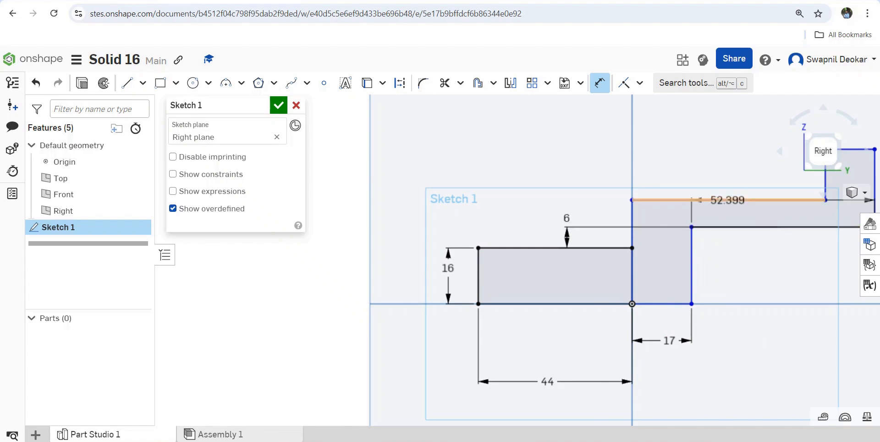
pyautogui.click(727, 200)
pyautogui.click(605, 197)
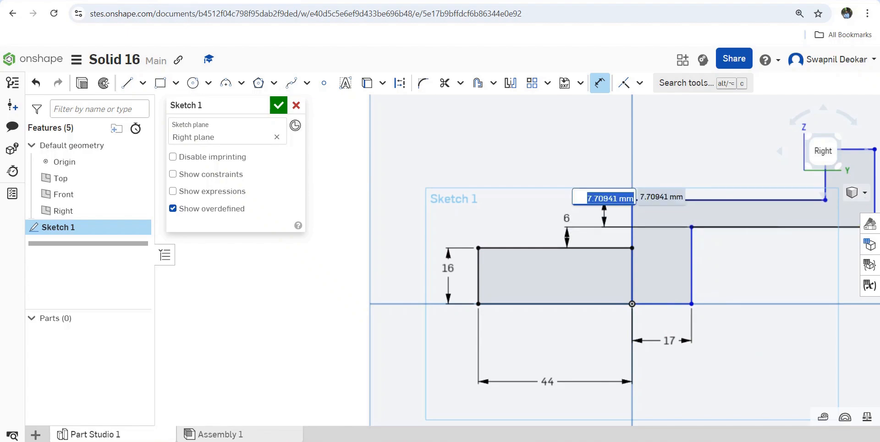
pyautogui.write('10')
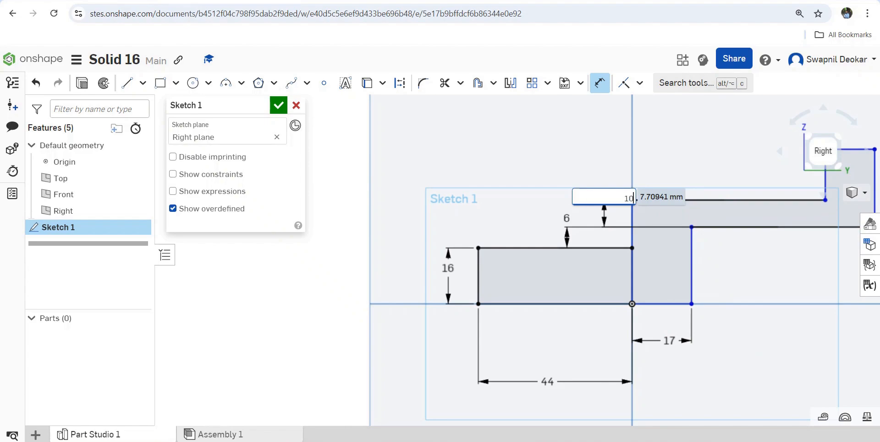
pyautogui.press('Return')
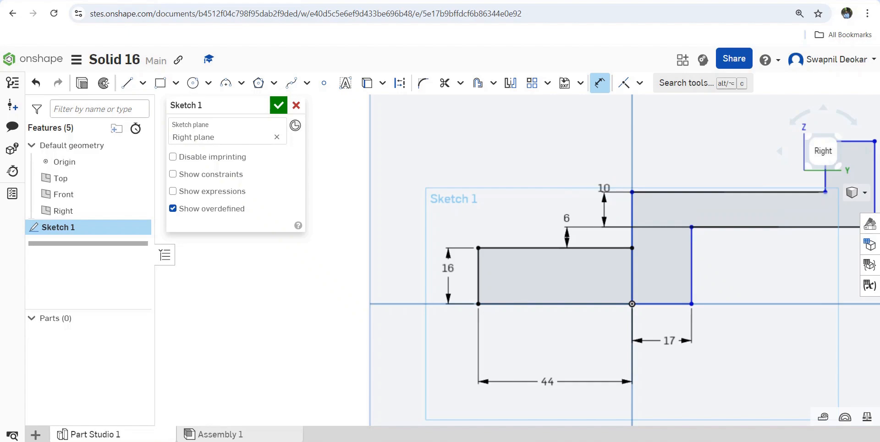
# Set the horizontal distance from the vertical line through the origin to the upturned end's inner edge to 42 mm.
pyautogui.scroll(-3, 597, 216)
pyautogui.click(739, 187)
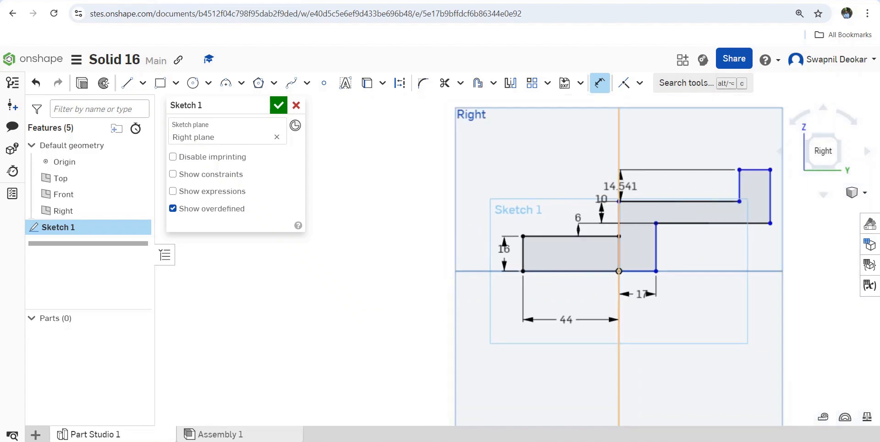
pyautogui.click(625, 185)
pyautogui.click(616, 173)
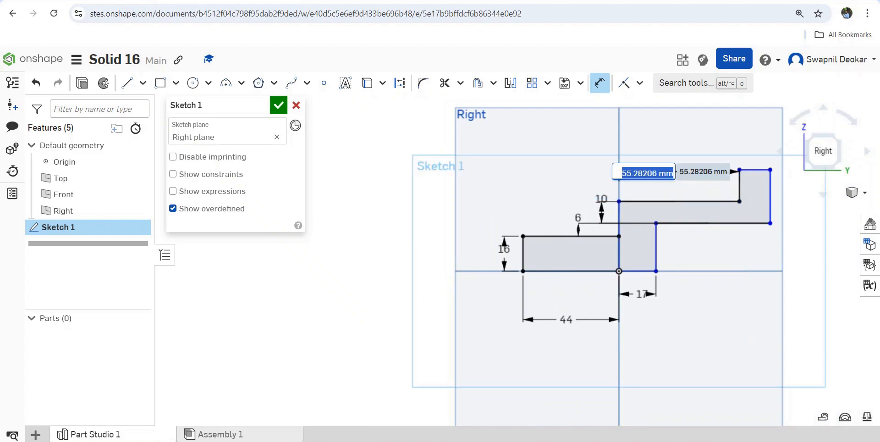
pyautogui.write('42')
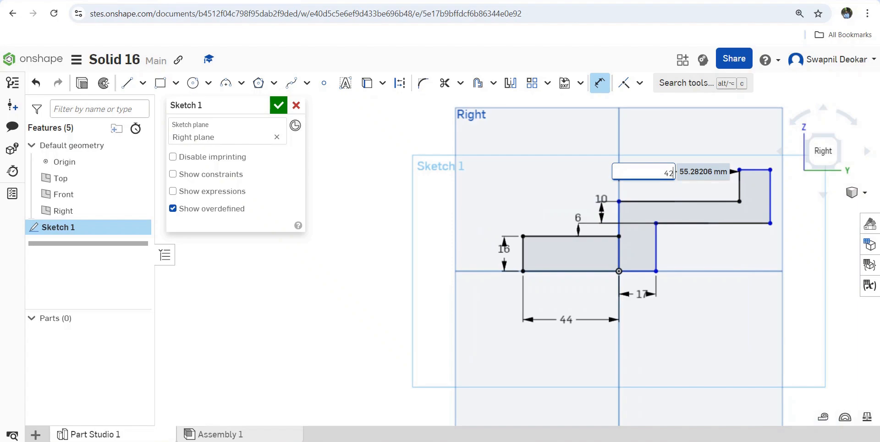
pyautogui.press('Return')
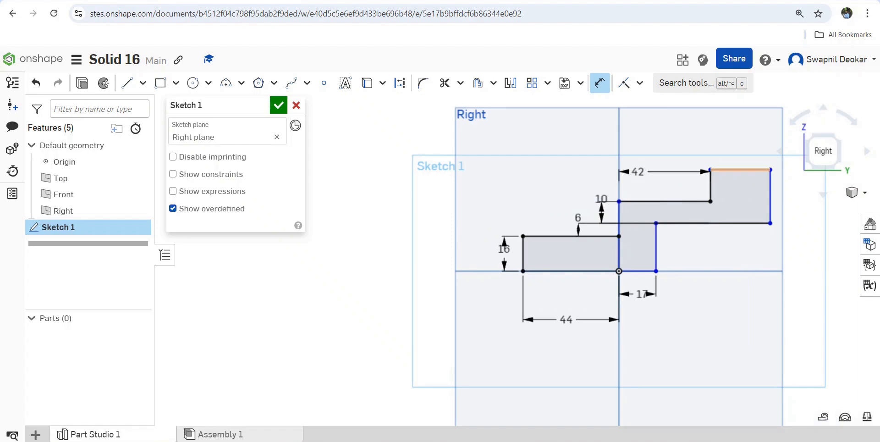
# Dimension the top edge of the arm's upturned end to a width of 10 mm.
pyautogui.click(740, 170)
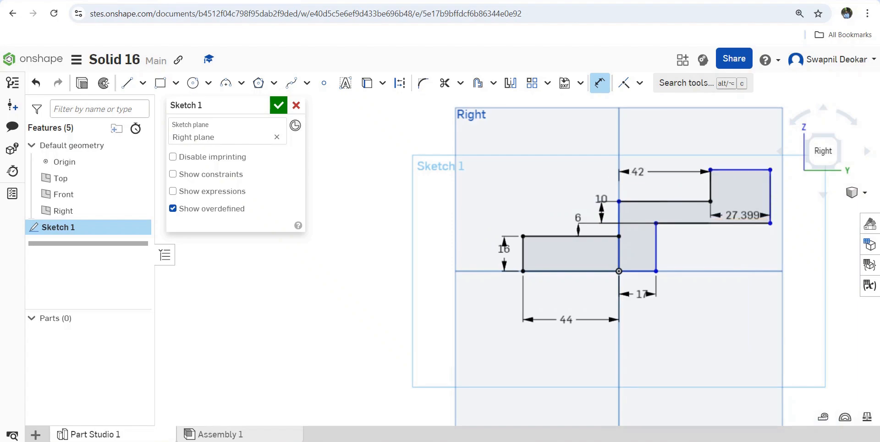
pyautogui.click(765, 150)
pyautogui.write('10')
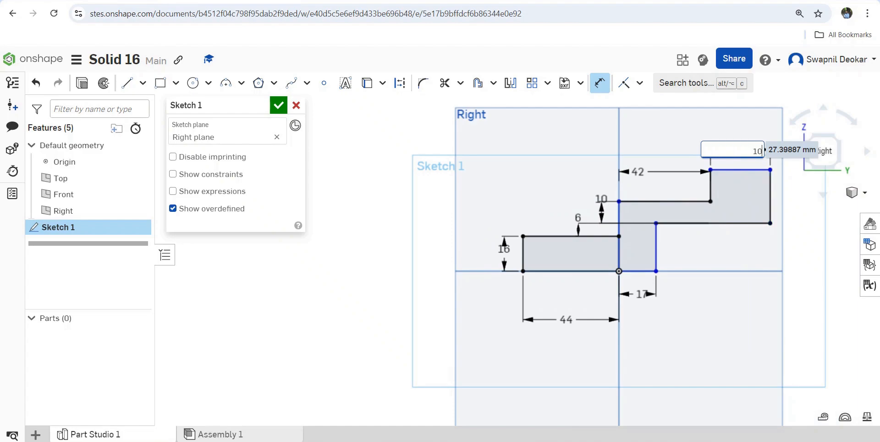
pyautogui.press('Return')
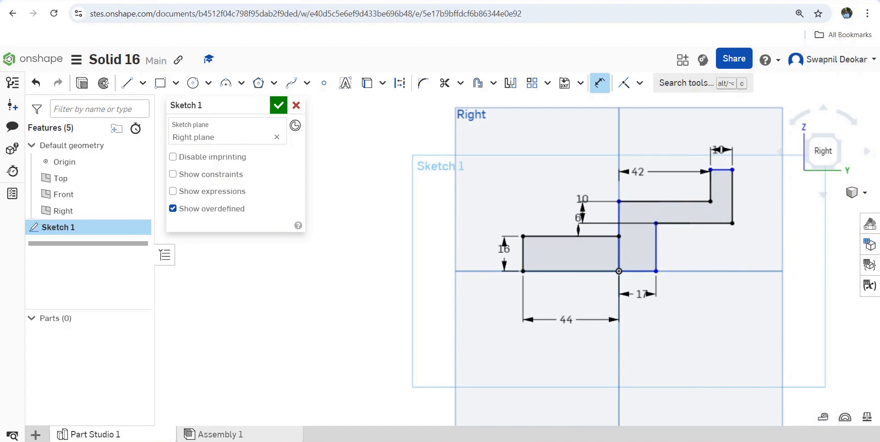
# Dimension the outer vertical edge of the upturned end to 20 mm and finish the sketch.
pyautogui.click(757, 196)
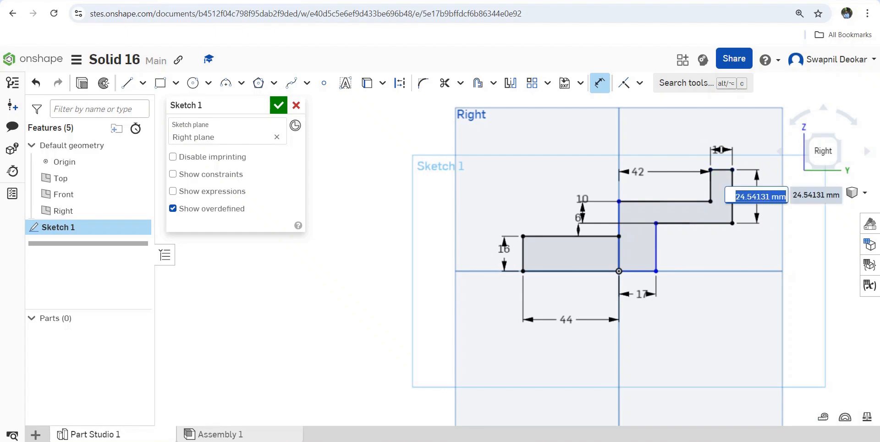
pyautogui.write('20')
pyautogui.press('Return')
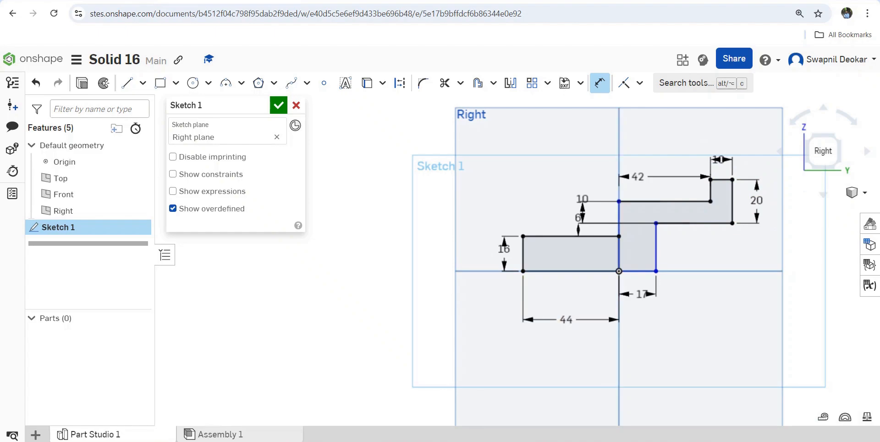
pyautogui.click(278, 105)
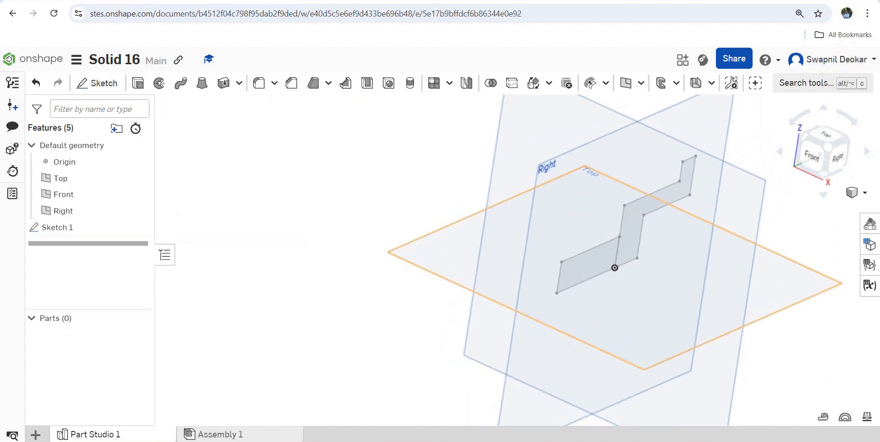
# Extrude the low rectangular region of the profile symmetrically to a depth of 26 mm as a new solid.
pyautogui.click(138, 83)
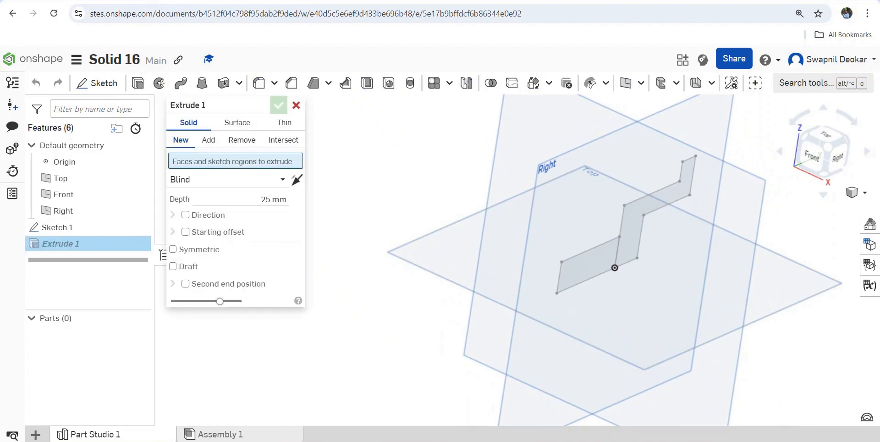
pyautogui.click(614, 266)
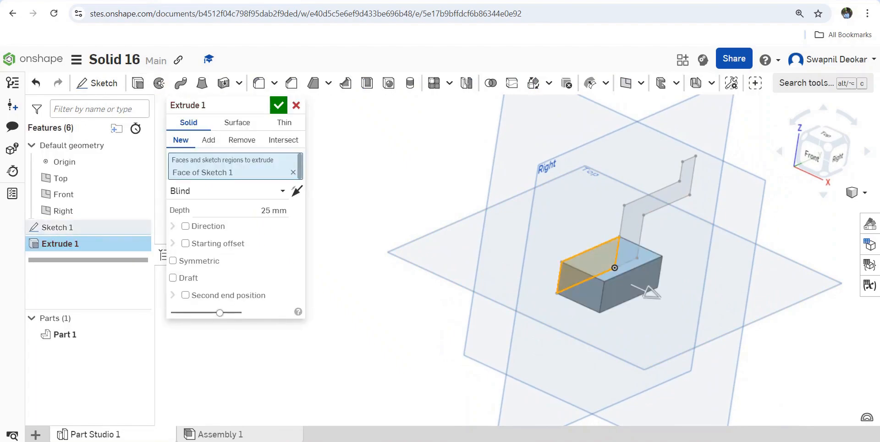
pyautogui.click(173, 260)
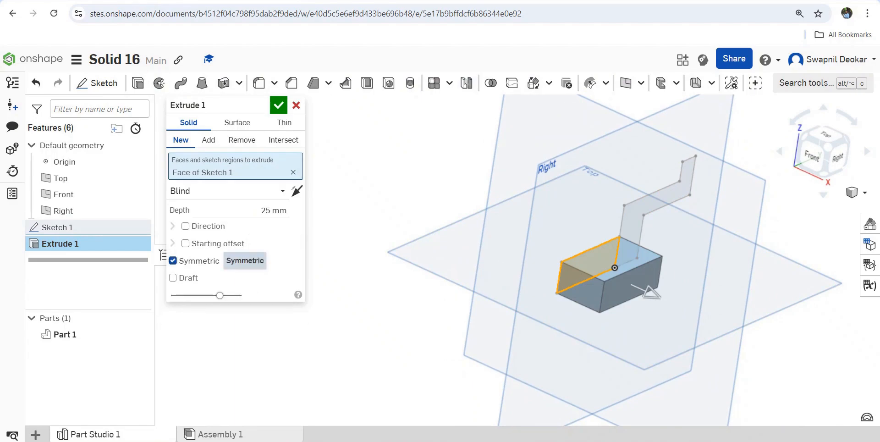
pyautogui.click(273, 210)
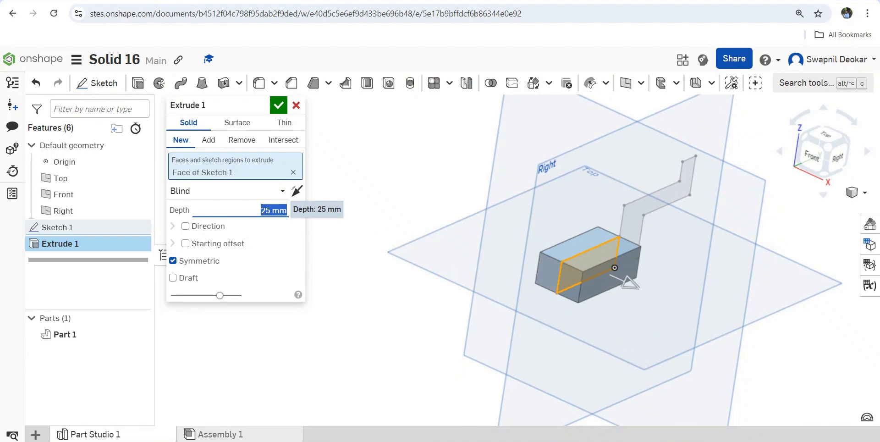
pyautogui.write('26')
pyautogui.press('Return')
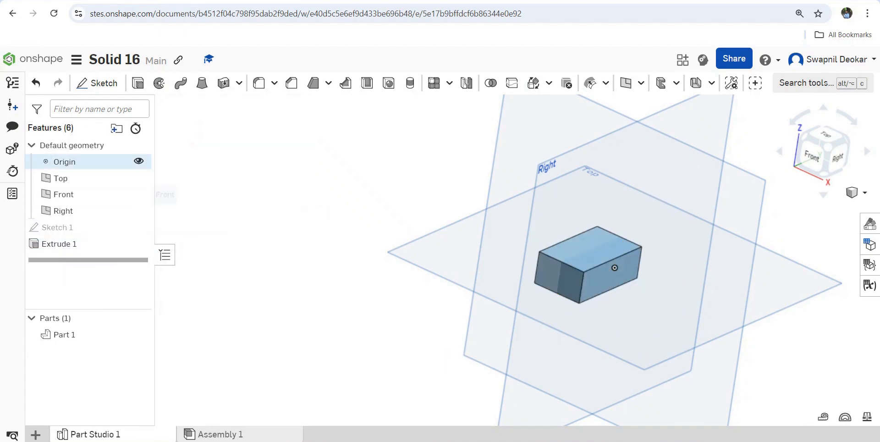
# Show the profile sketch again and extrude its stepped arm region symmetrically to 35 mm, adding it to the existing part.
pyautogui.click(137, 83)
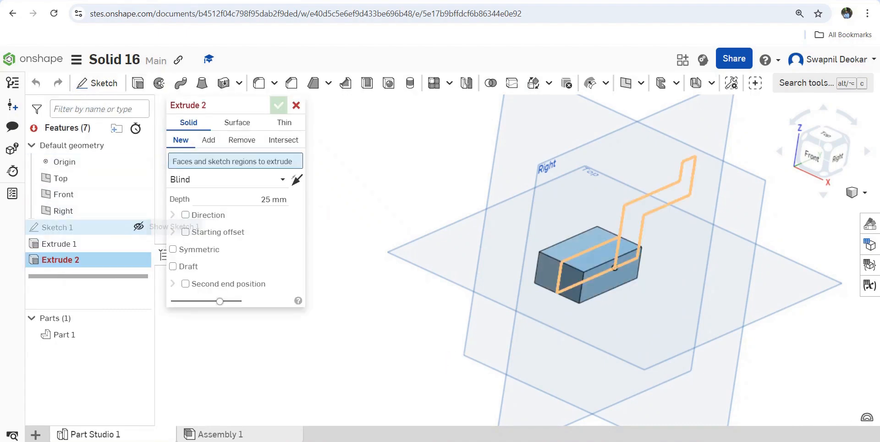
pyautogui.click(139, 226)
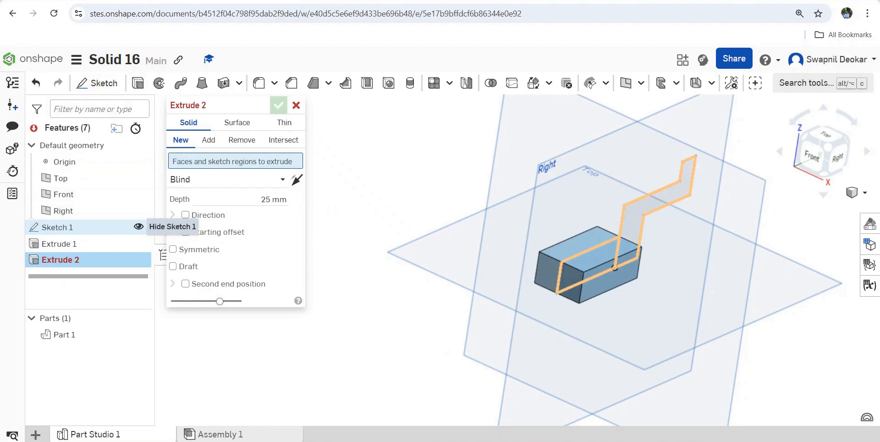
pyautogui.click(615, 267)
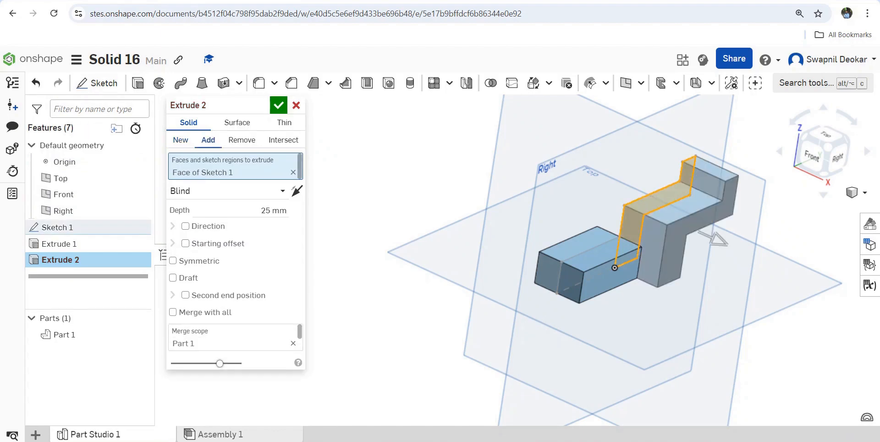
pyautogui.click(274, 210)
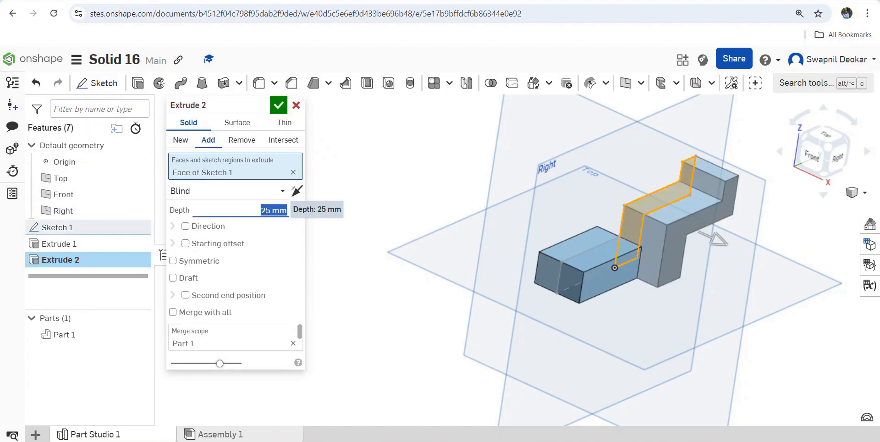
pyautogui.write('35')
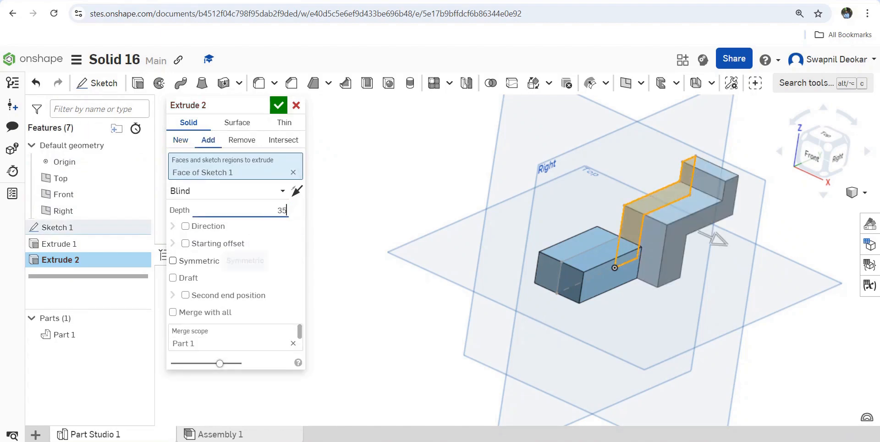
pyautogui.click(173, 260)
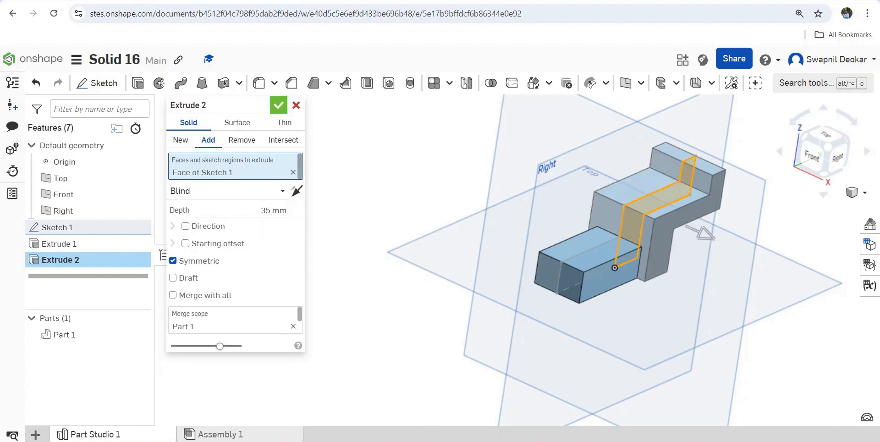
pyautogui.click(278, 105)
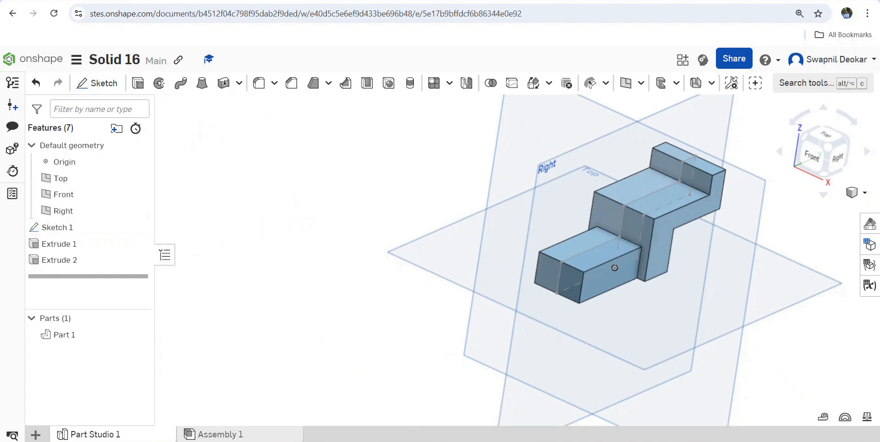
# Start a sketch on the low block's top face, viewed normal to it, and return to Onshape from the PowerPoint reference drawing.
pyautogui.click(97, 83)
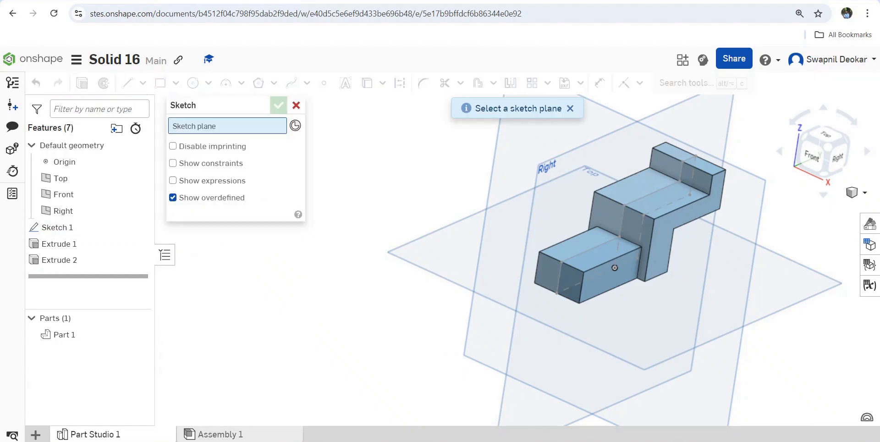
pyautogui.click(614, 268)
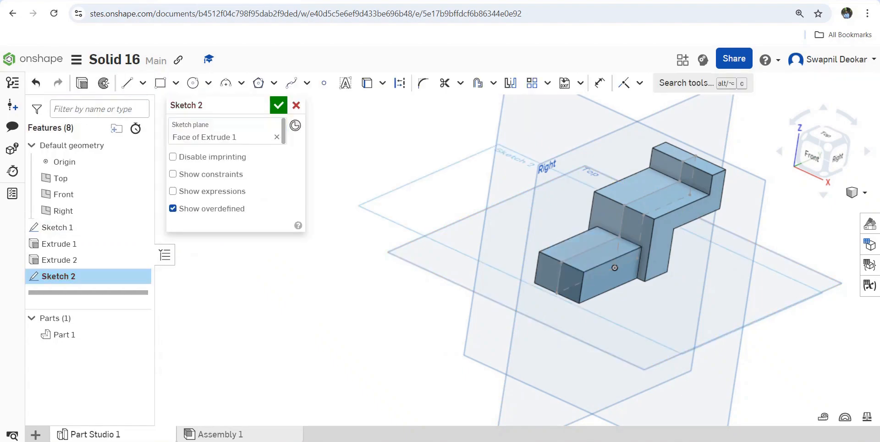
pyautogui.rightClick(579, 268)
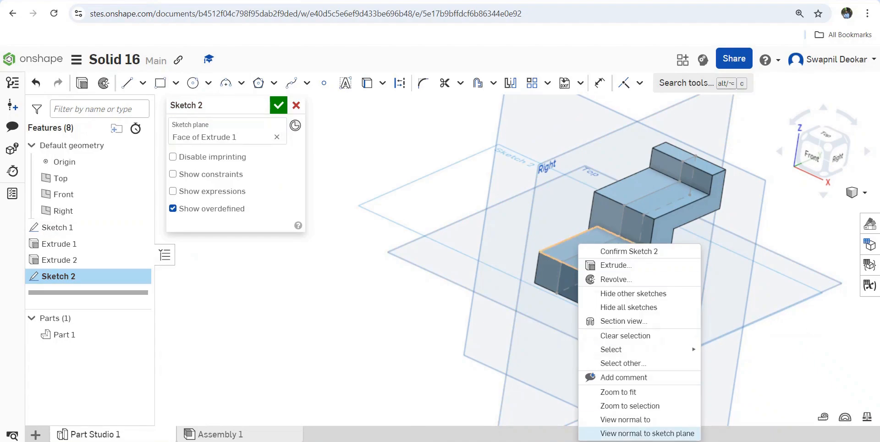
pyautogui.click(648, 433)
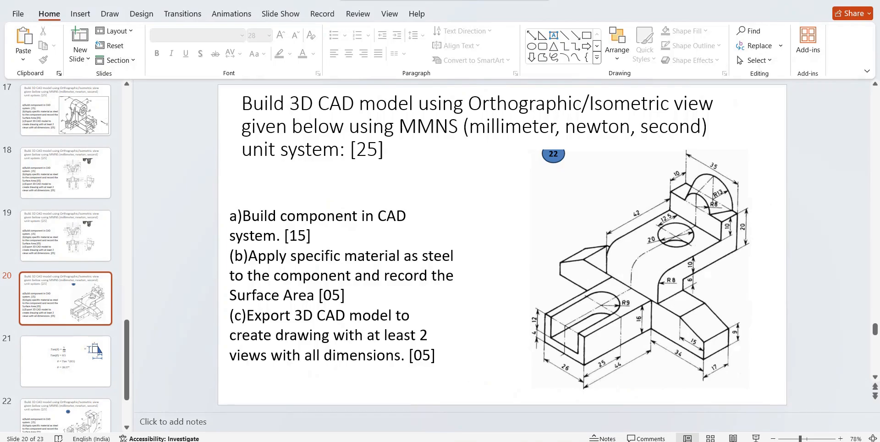
pyautogui.moveTo(542, 441)
pyautogui.click(542, 399)
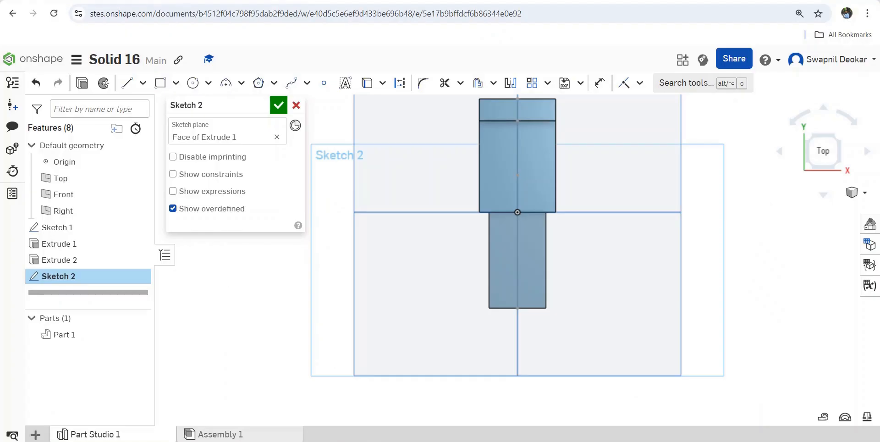
# Draw a circle about 18 mm in diameter centred on the centre line of the low block's top face.
pyautogui.click(193, 83)
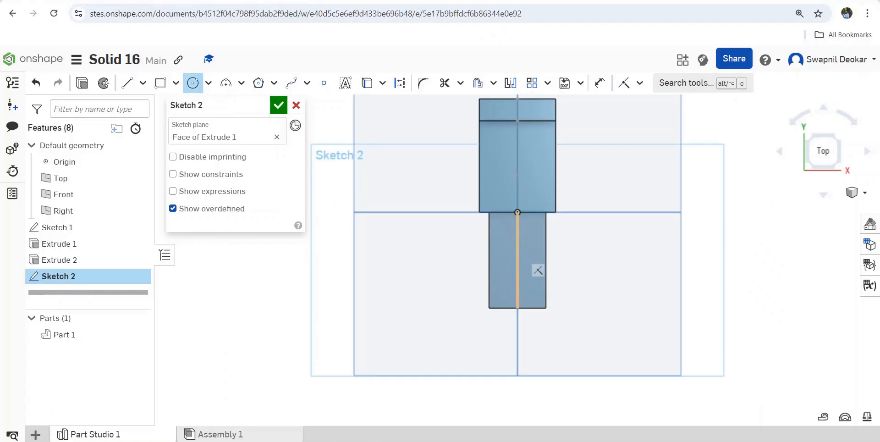
pyautogui.click(518, 254)
pyautogui.click(536, 262)
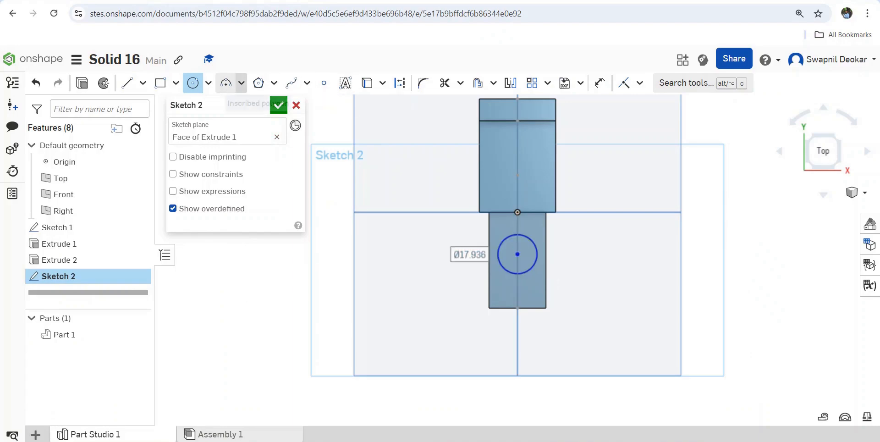
pyautogui.click(193, 84)
# Draw a corner rectangle about 22 mm by 44 mm around the circle, extending past the low block's front edge.
pyautogui.click(160, 83)
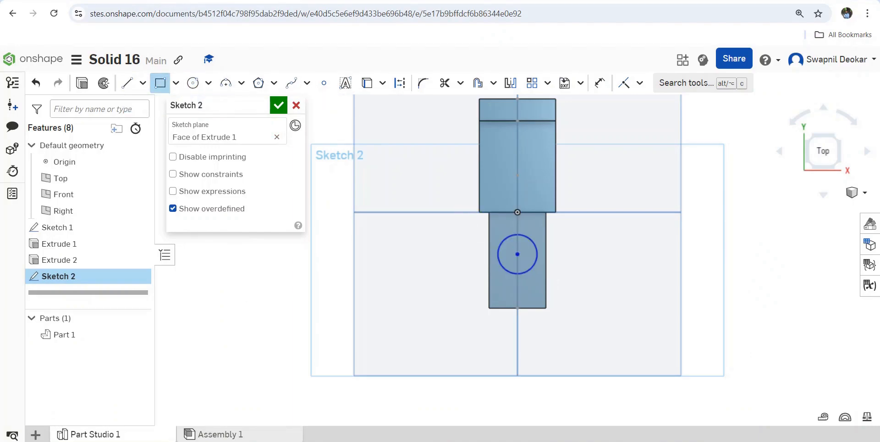
pyautogui.click(496, 227)
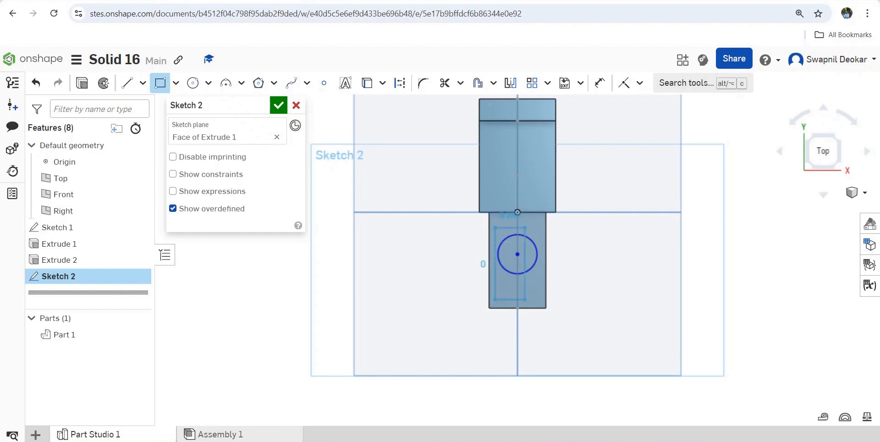
pyautogui.click(542, 324)
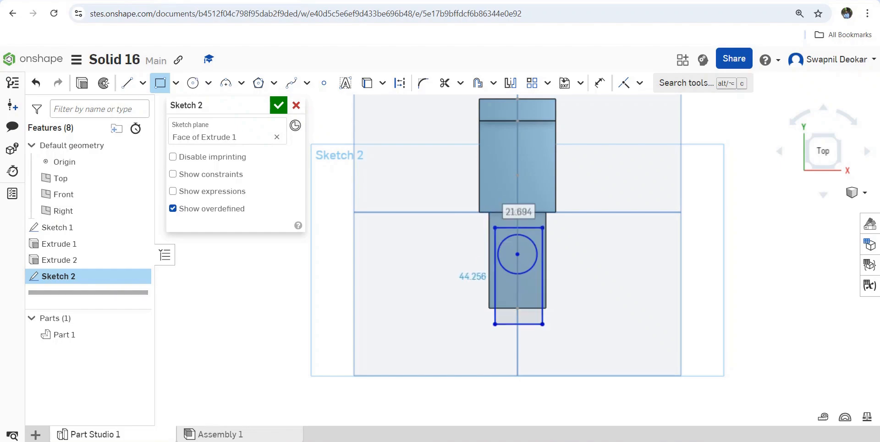
# Dimension the circle's diameter to 18 mm.
pyautogui.scroll(3, 552, 256)
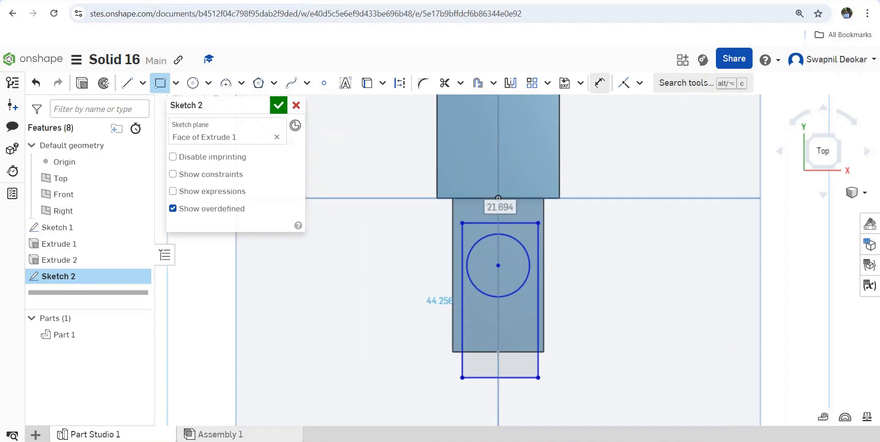
pyautogui.click(600, 83)
pyautogui.click(529, 259)
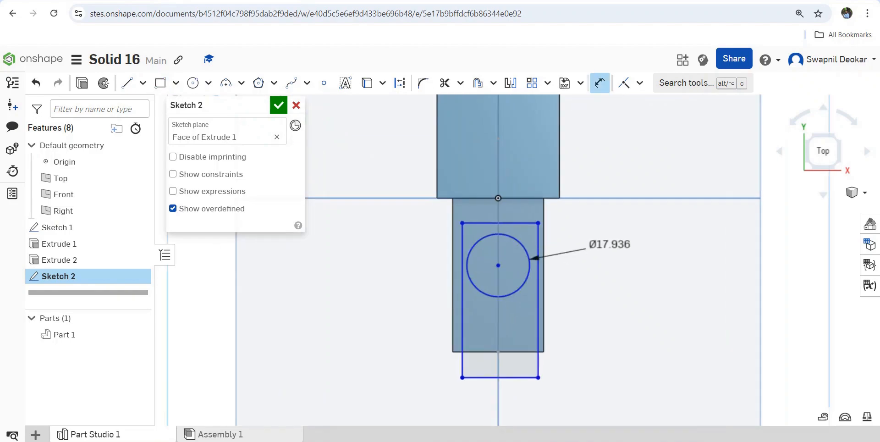
pyautogui.click(610, 245)
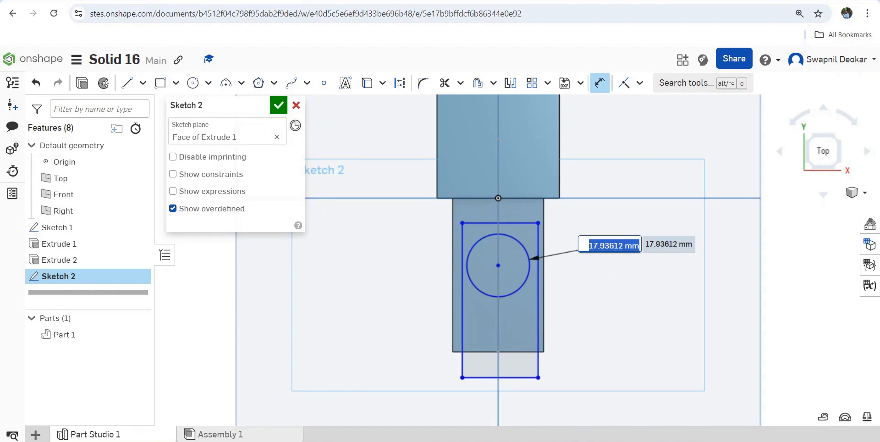
pyautogui.write('18')
pyautogui.press('Return')
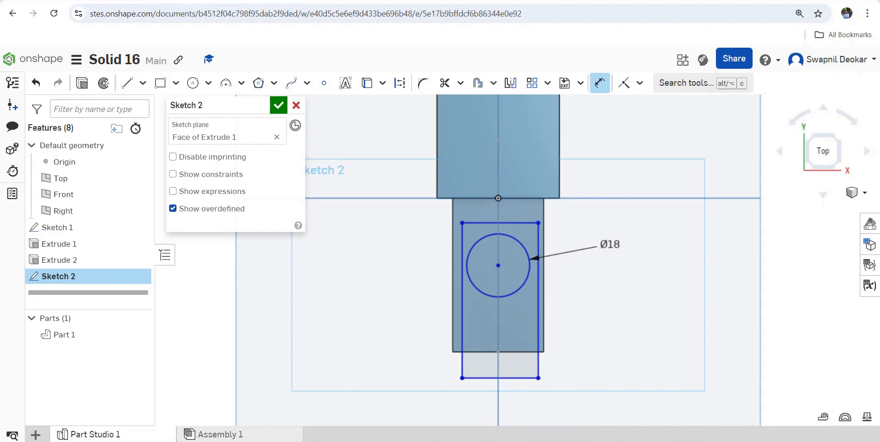
# Set the distance from the circle's centre to the low block's front edge to 25 mm.
pyautogui.click(498, 264)
pyautogui.click(502, 351)
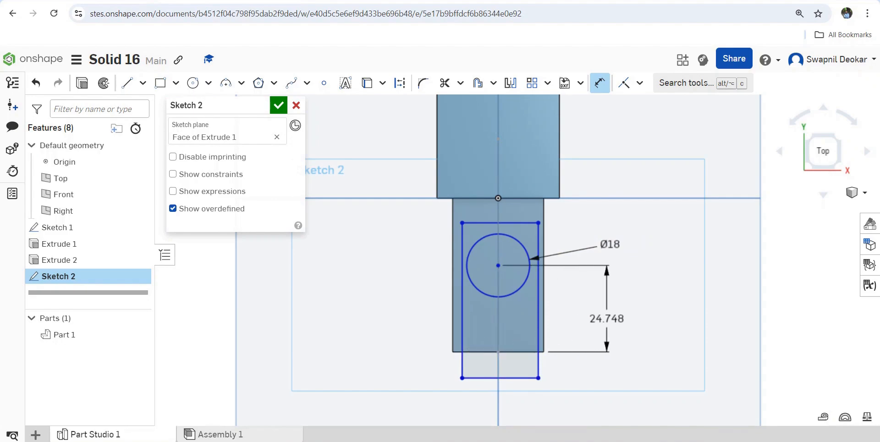
pyautogui.click(607, 320)
pyautogui.write('25')
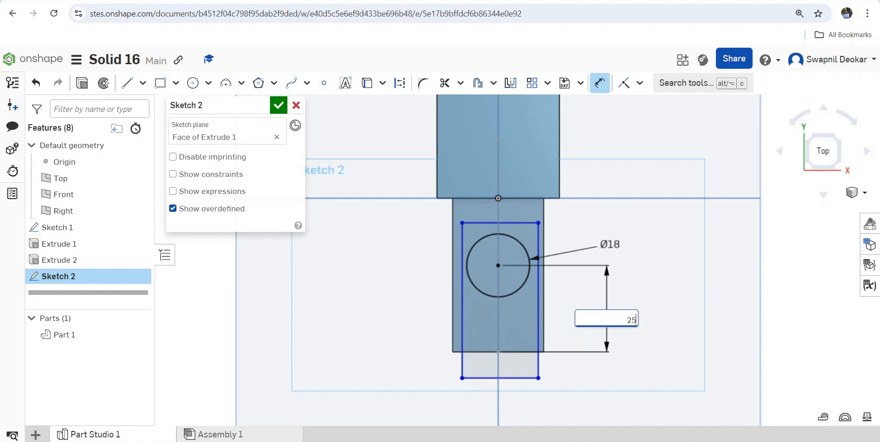
pyautogui.press('Return')
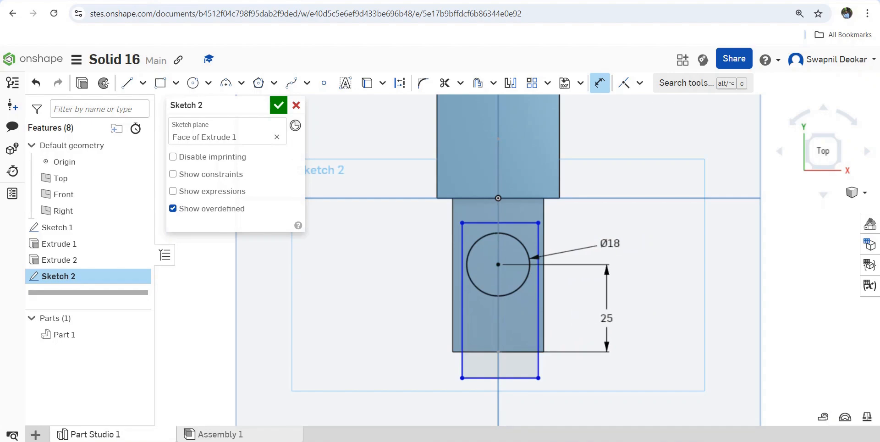
# Make the rectangle's lower edge coincident with the low block's front edge using a Coincident constraint.
pyautogui.click(640, 83)
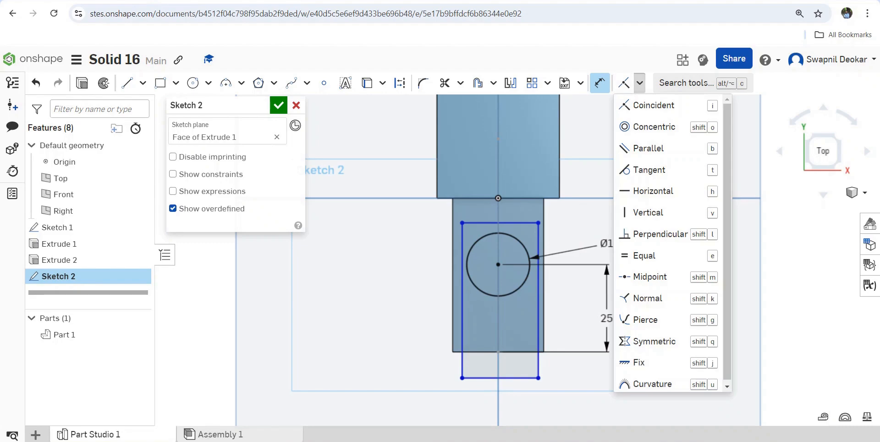
pyautogui.click(651, 105)
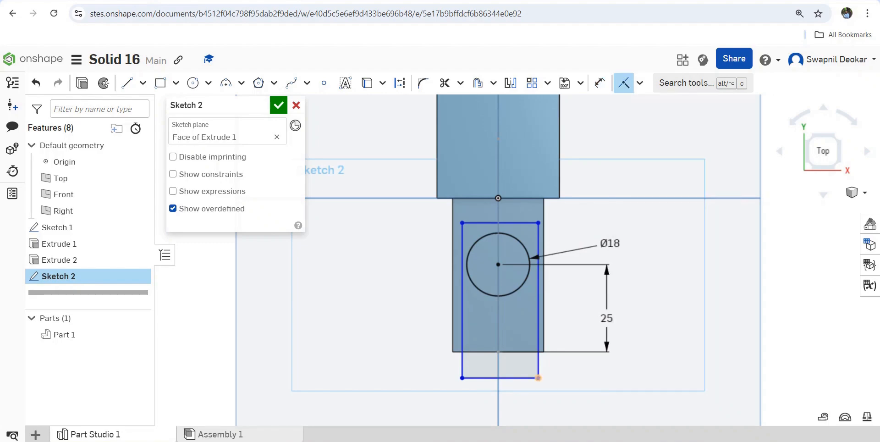
pyautogui.click(513, 378)
pyautogui.click(514, 351)
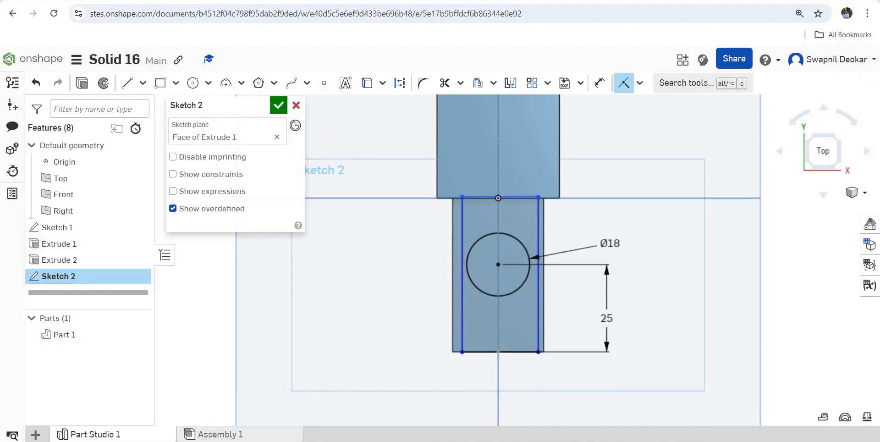
# Constrain both long sides of the rectangle tangent to the 18 mm circle.
pyautogui.click(640, 83)
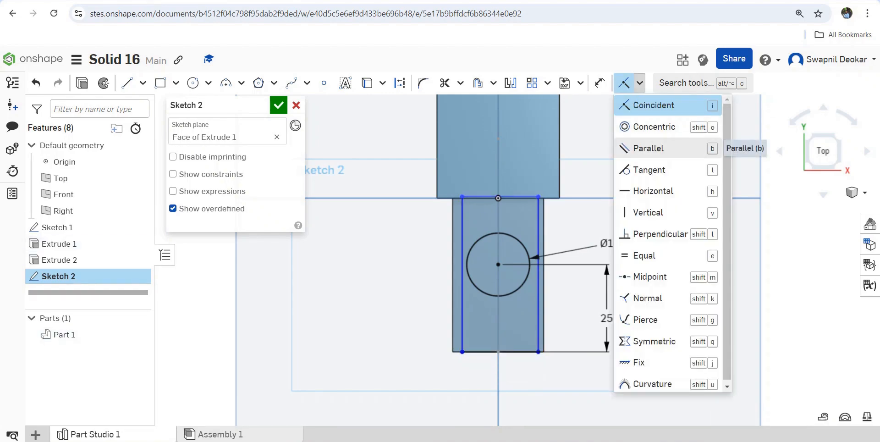
pyautogui.click(642, 169)
pyautogui.click(539, 294)
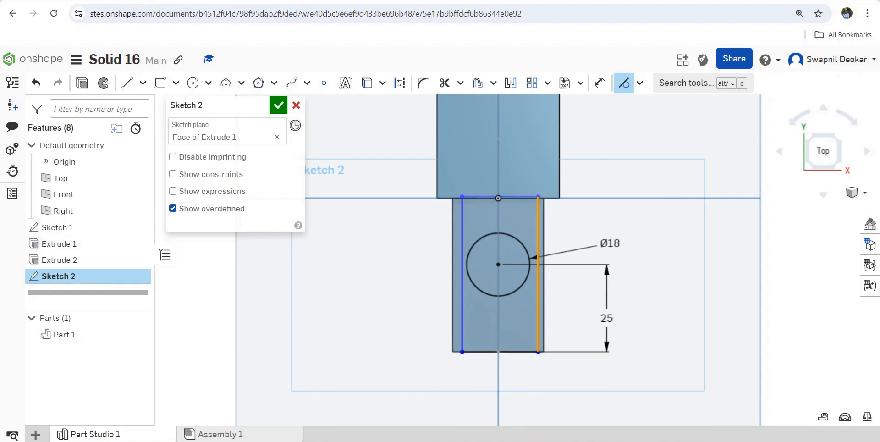
pyautogui.click(528, 278)
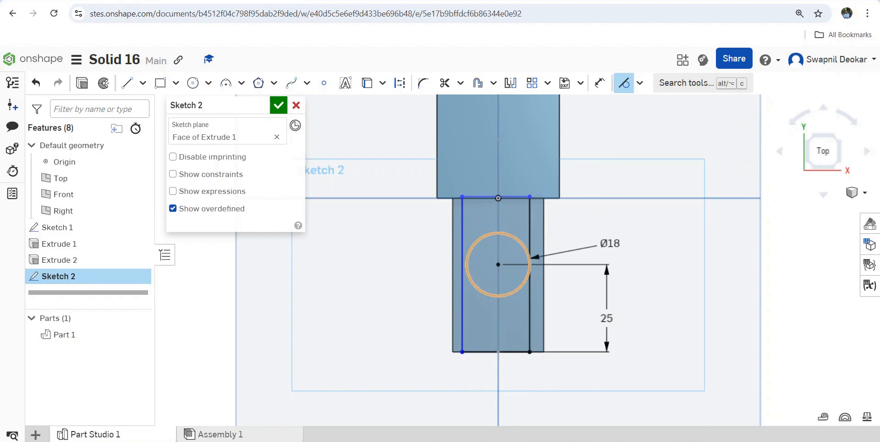
pyautogui.click(470, 278)
pyautogui.click(463, 290)
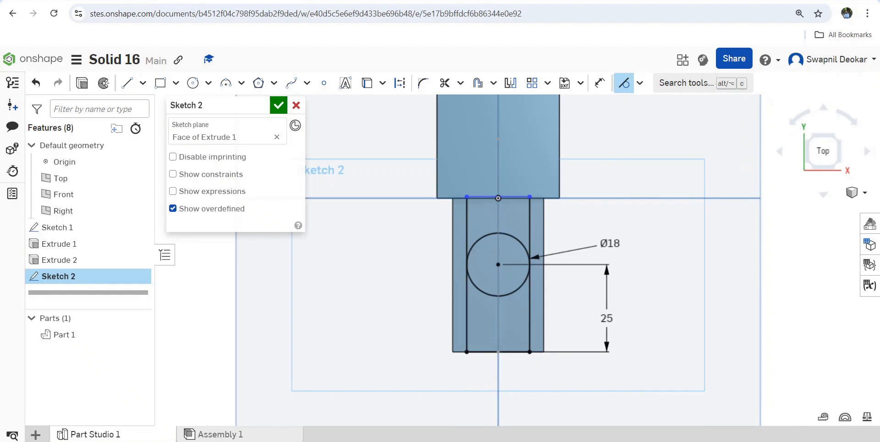
# Trim the rectangle above the circle's centre and the circle's lower arc to leave a round-ended slot profile, and finish the sketch.
pyautogui.click(444, 83)
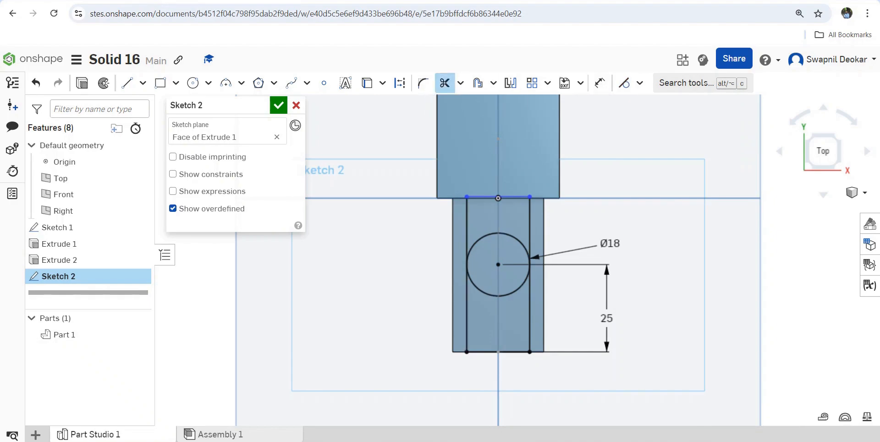
pyautogui.moveTo(483, 219); pyautogui.dragTo(500, 183)
pyautogui.moveTo(532, 210); pyautogui.dragTo(532, 212)
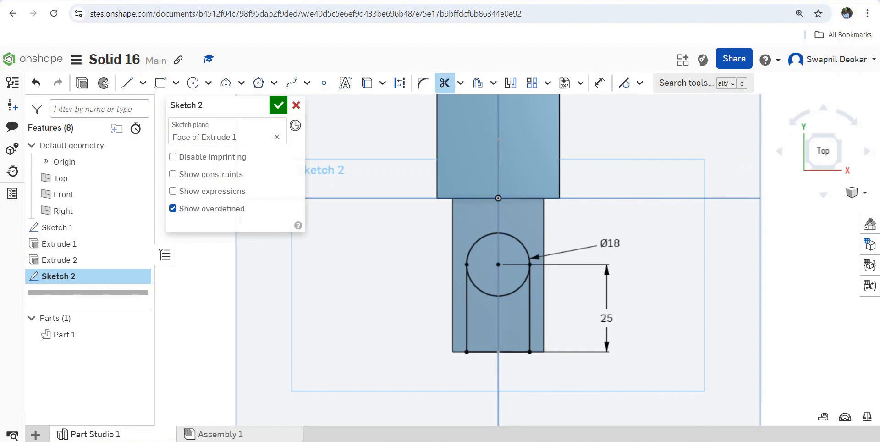
pyautogui.moveTo(486, 278); pyautogui.dragTo(493, 308)
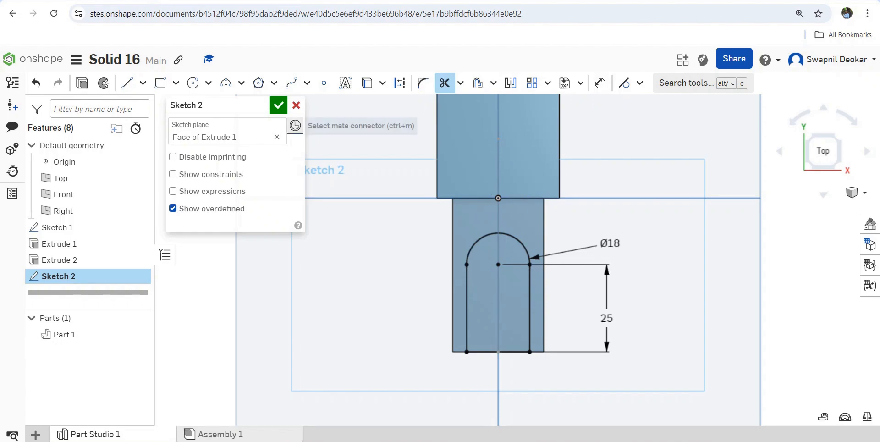
pyautogui.click(278, 105)
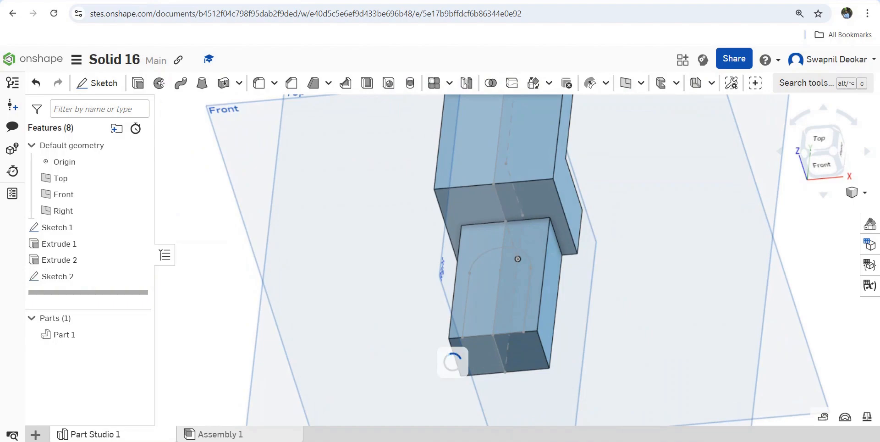
# Cut the slot profile 12 mm deep into the low block with a blind Remove extrude.
pyautogui.click(137, 83)
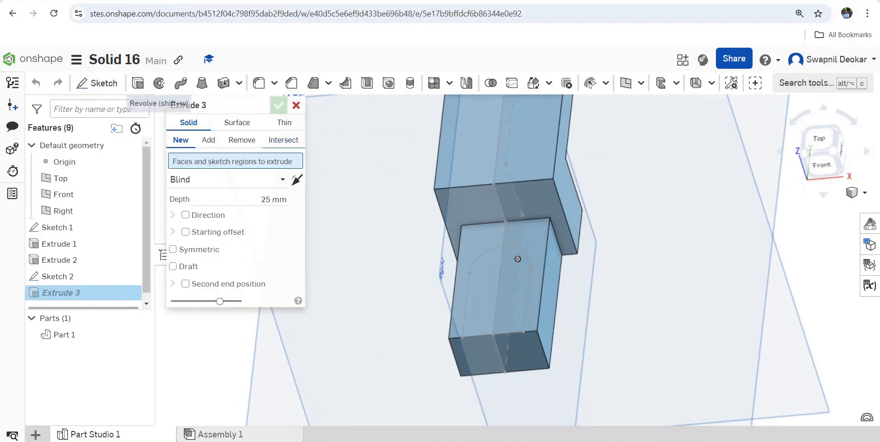
pyautogui.click(490, 279)
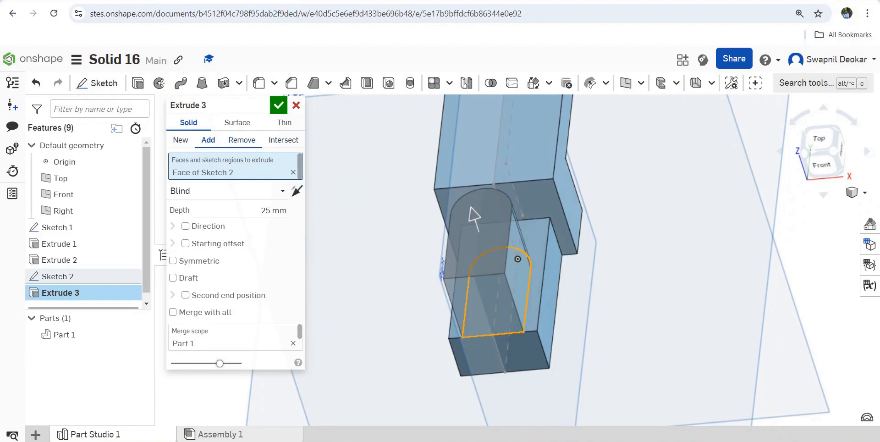
pyautogui.click(242, 139)
pyautogui.click(275, 210)
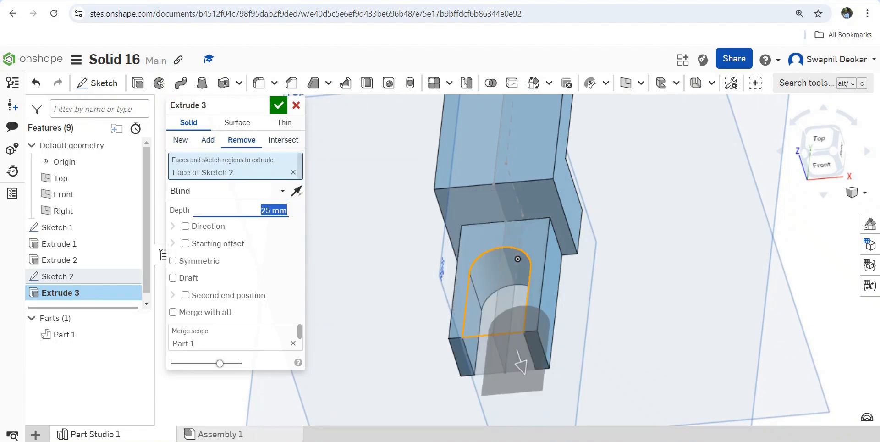
pyautogui.write('12')
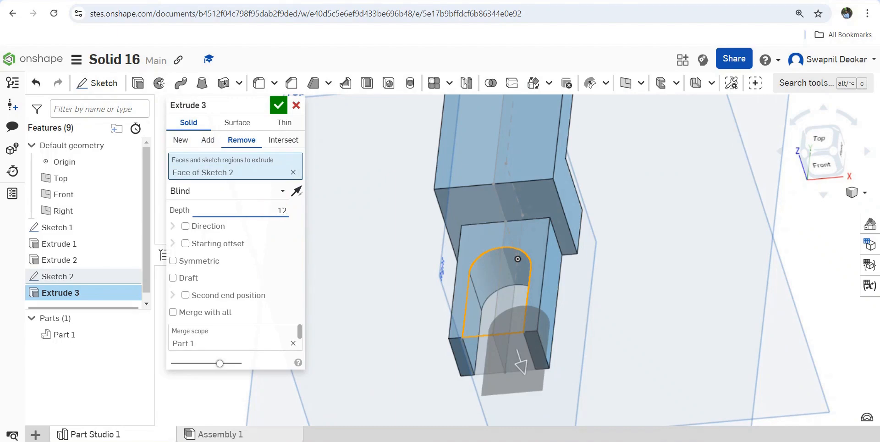
pyautogui.click(279, 105)
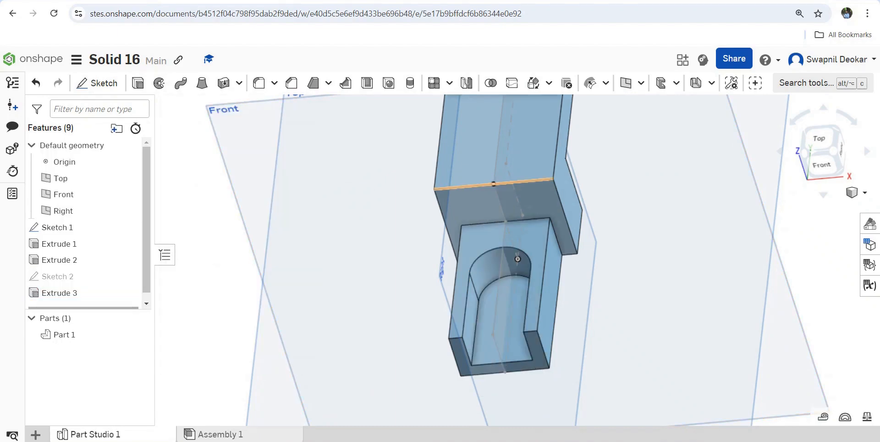
# Fillet the raised block's top front edge above the slotted block with an 8 mm radius.
pyautogui.moveTo(449, 361); pyautogui.dragTo(362, 378, button='right')
pyautogui.scroll(-5, 662, 330)
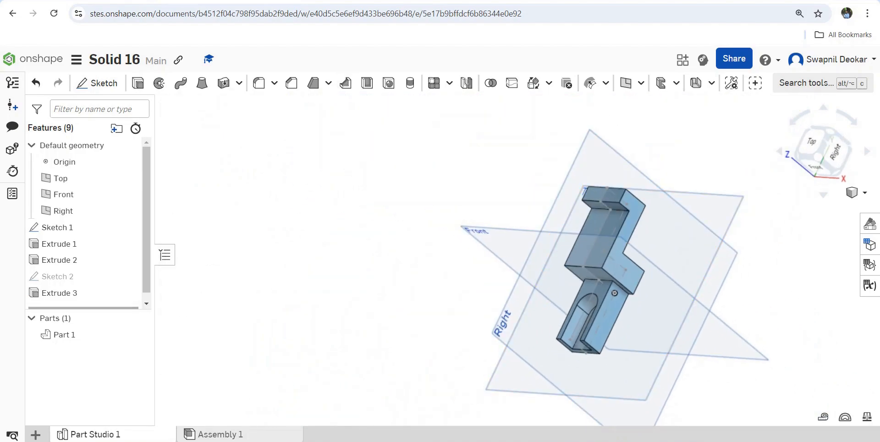
pyautogui.click(259, 83)
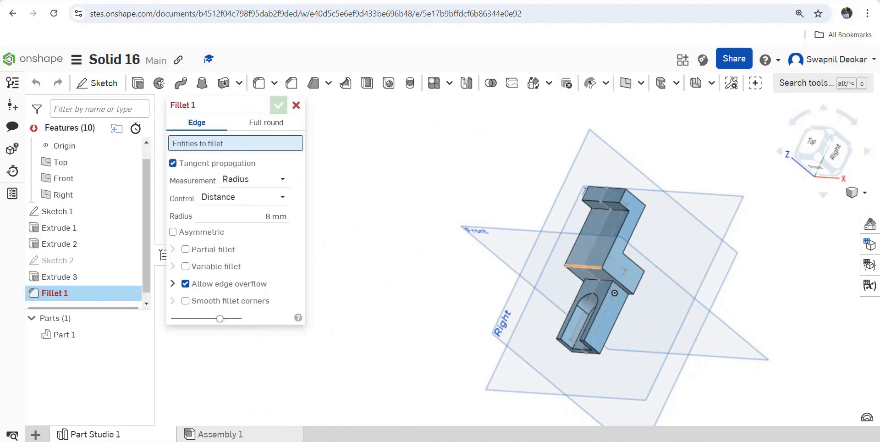
pyautogui.click(596, 266)
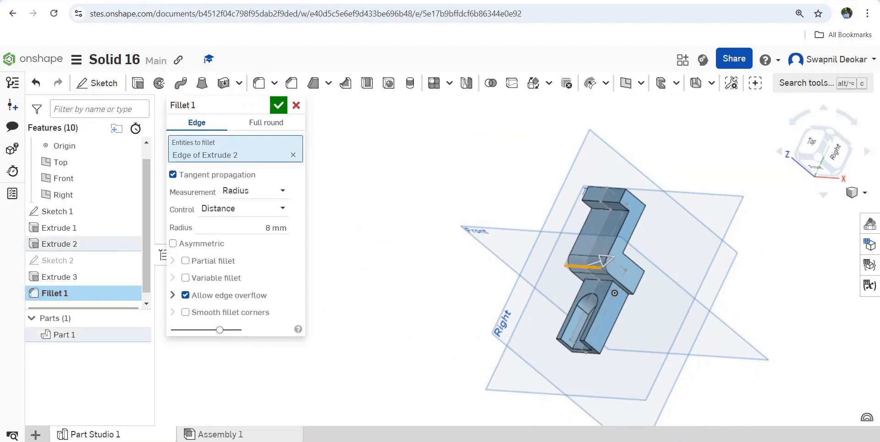
pyautogui.hotkey('alt', 'Tab')
pyautogui.hotkey('alt', 'Tab')
pyautogui.click(278, 106)
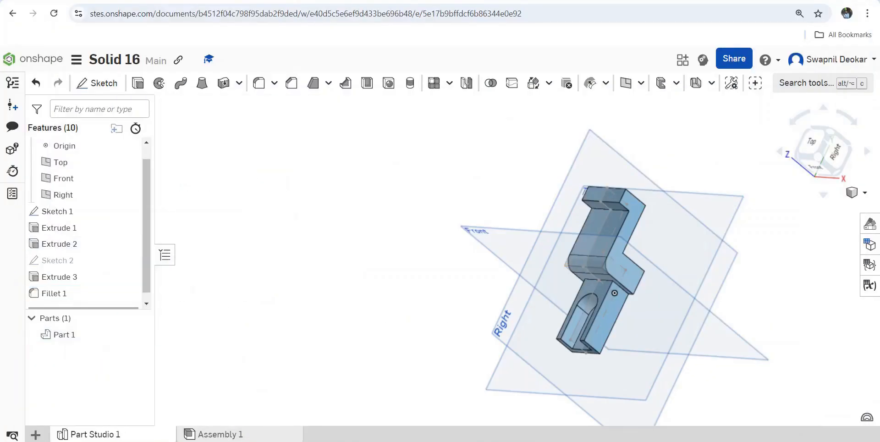
# Consult the reference drawing, and on the Right plane sketch a corner rectangle about 19 mm by 17 mm from the origin to the base block's opposite edge.
pyautogui.scroll(4, 603, 297)
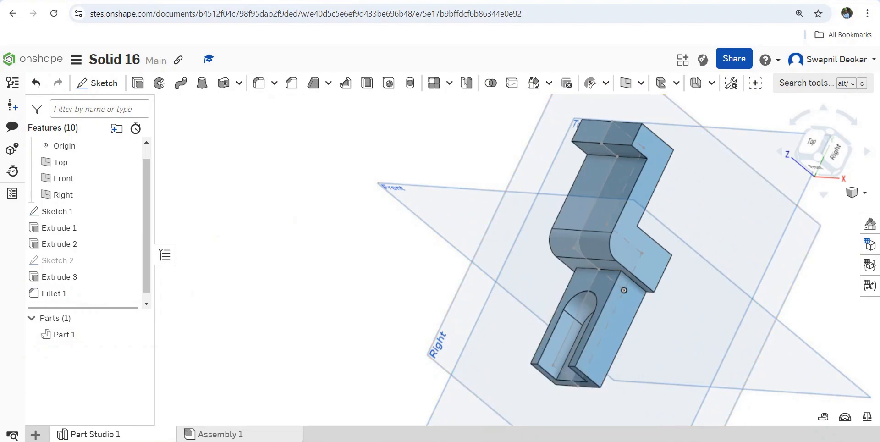
pyautogui.click(566, 441)
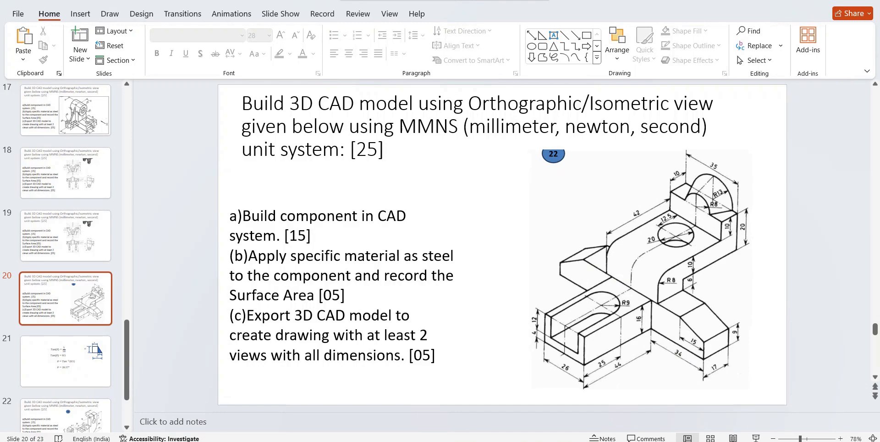
pyautogui.moveTo(567, 441)
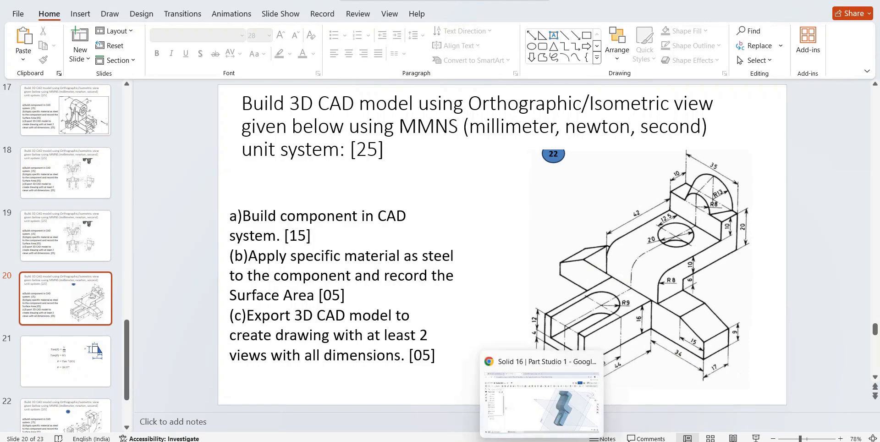
pyautogui.click(539, 441)
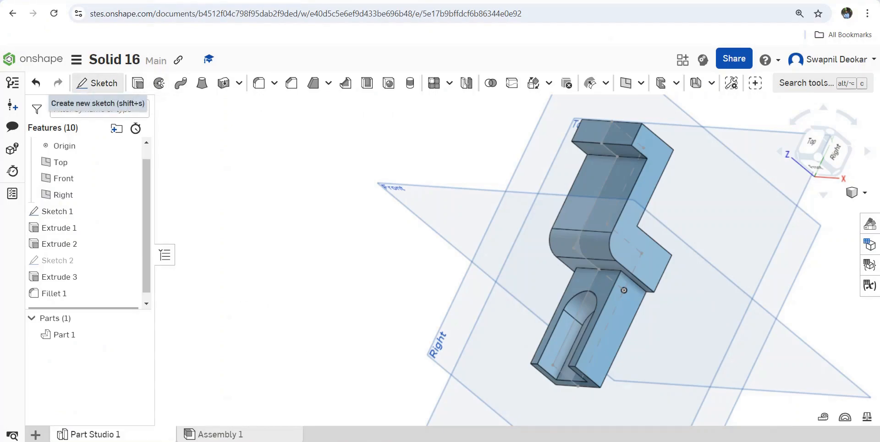
pyautogui.click(97, 83)
pyautogui.click(461, 338)
pyautogui.rightClick(460, 337)
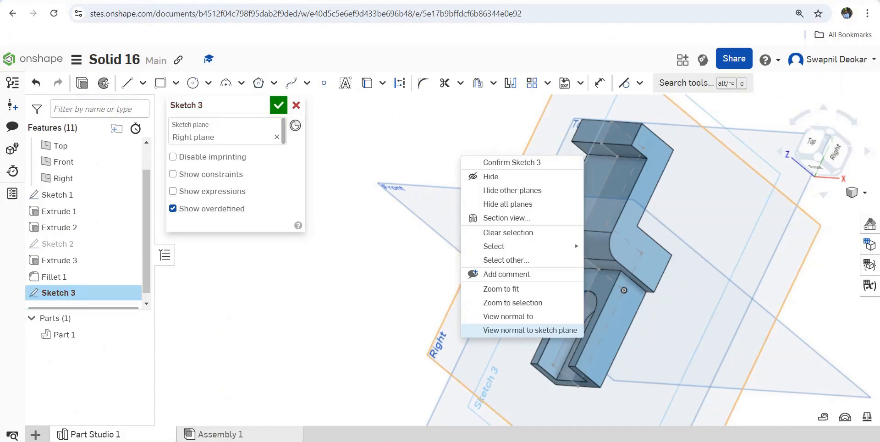
pyautogui.click(527, 330)
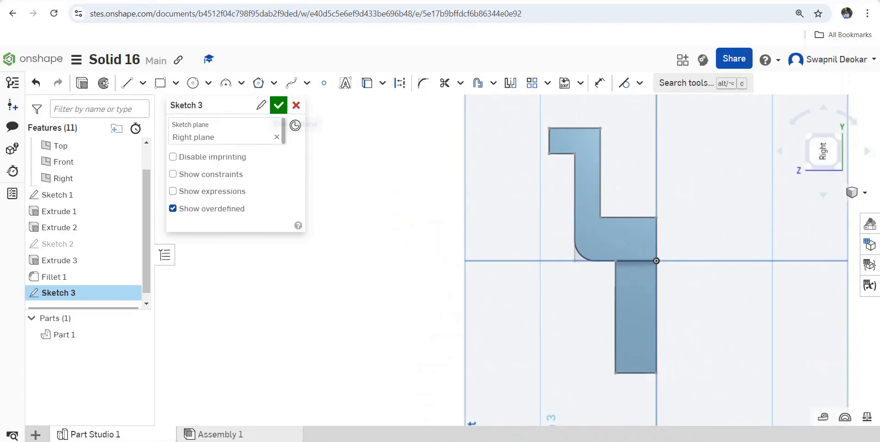
pyautogui.click(160, 83)
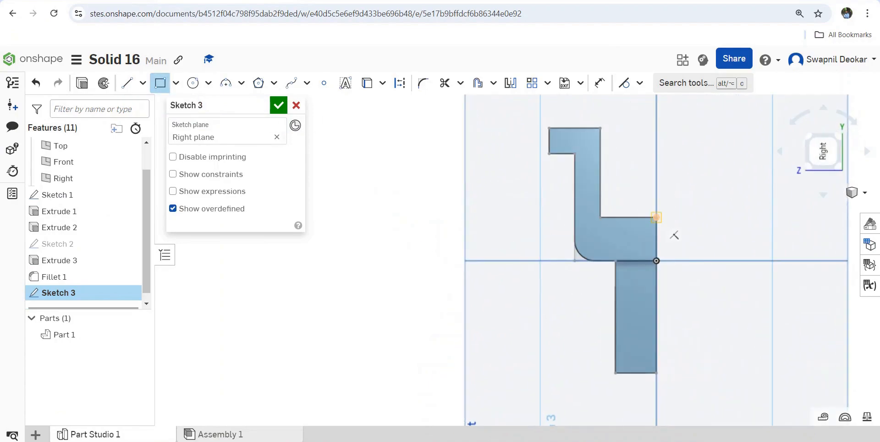
pyautogui.click(656, 261)
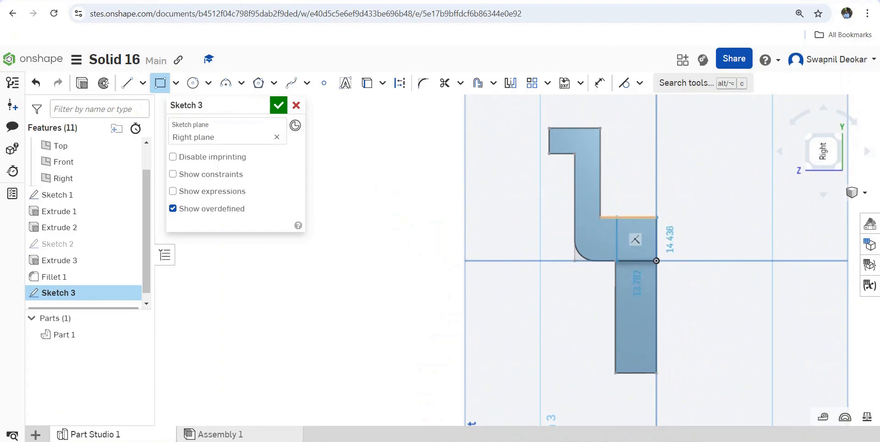
pyautogui.click(608, 217)
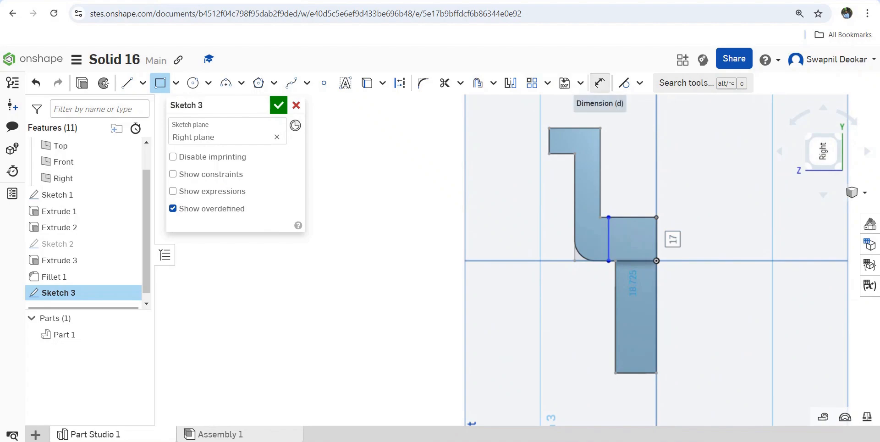
# Dimension the side of the rectangle lying along the base block's edge to 16 mm.
pyautogui.click(600, 82)
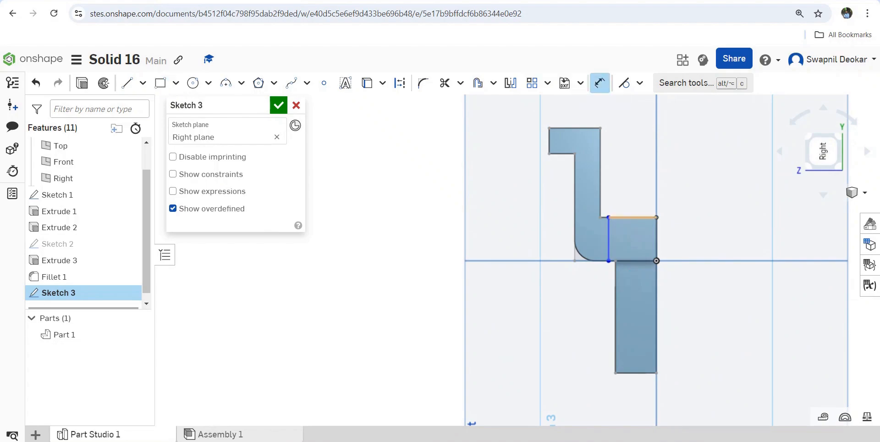
pyautogui.click(633, 218)
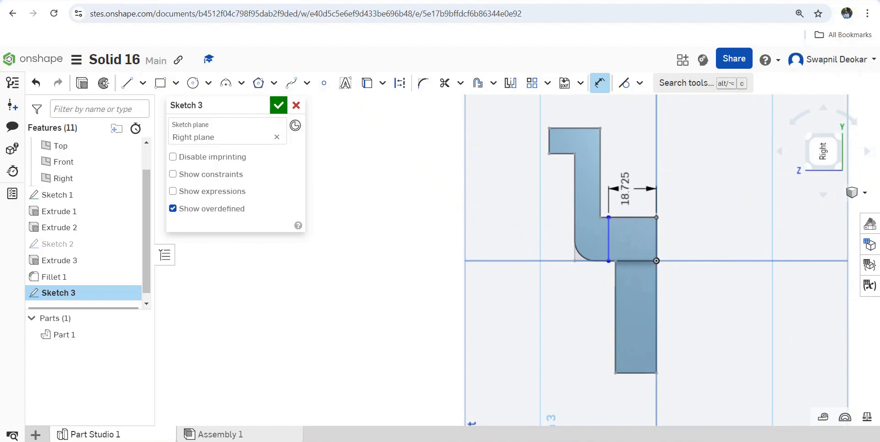
pyautogui.click(626, 184)
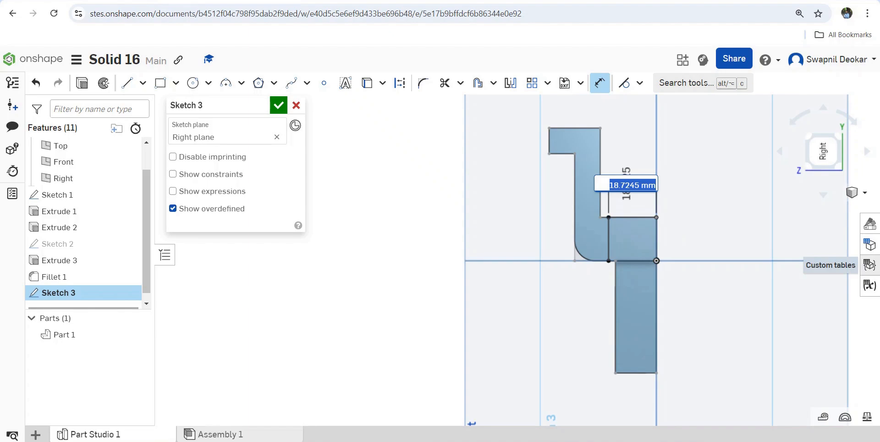
pyautogui.write('16')
pyautogui.press('Return')
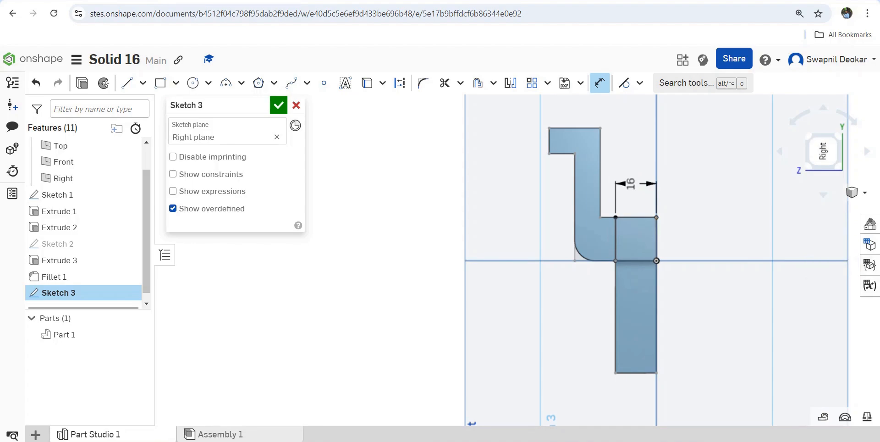
pyautogui.click(657, 240)
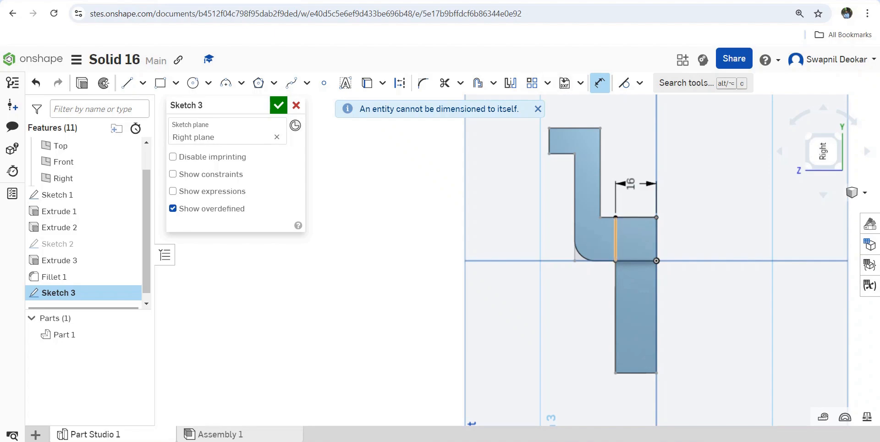
pyautogui.click(616, 238)
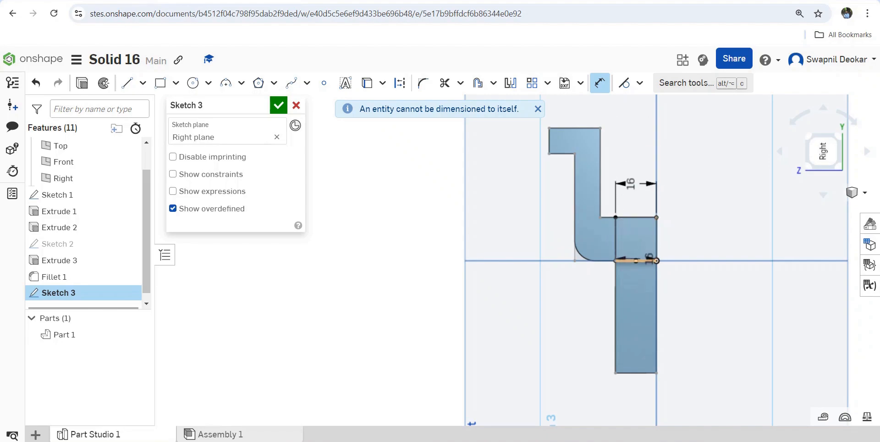
pyautogui.click(640, 257)
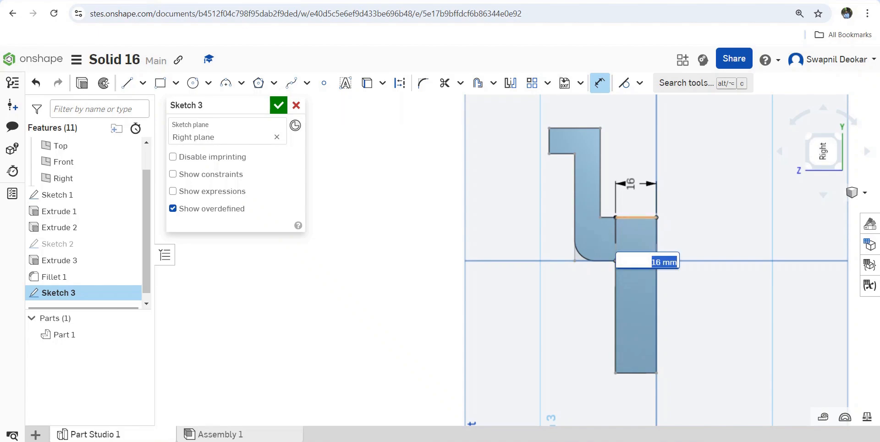
pyautogui.press('Return')
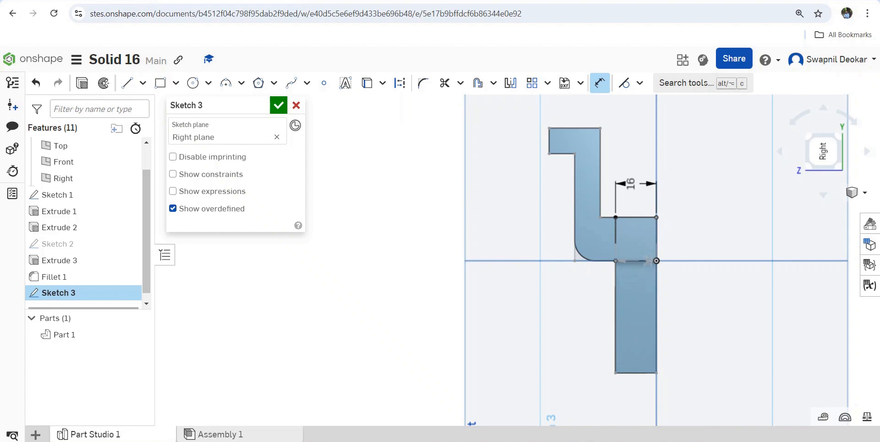
pyautogui.scroll(3, 646, 260)
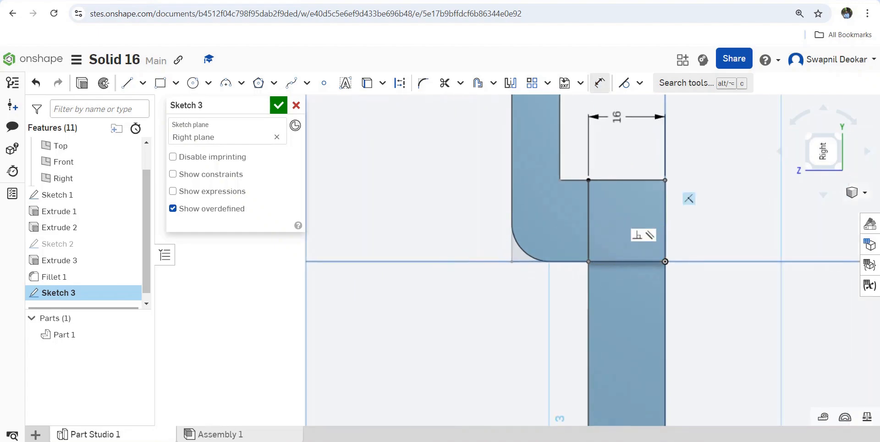
# Dimension the distance between the rectangle's two 16 mm sides and finish the sketch.
pyautogui.click(601, 83)
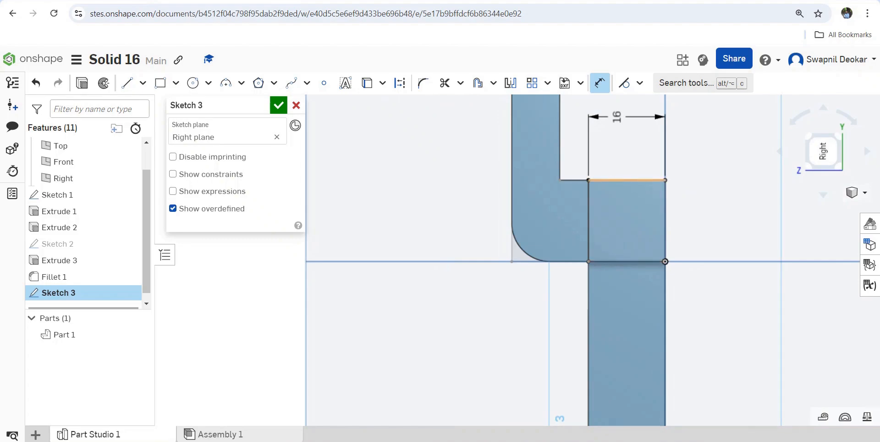
pyautogui.click(635, 180)
pyautogui.click(635, 262)
pyautogui.click(698, 211)
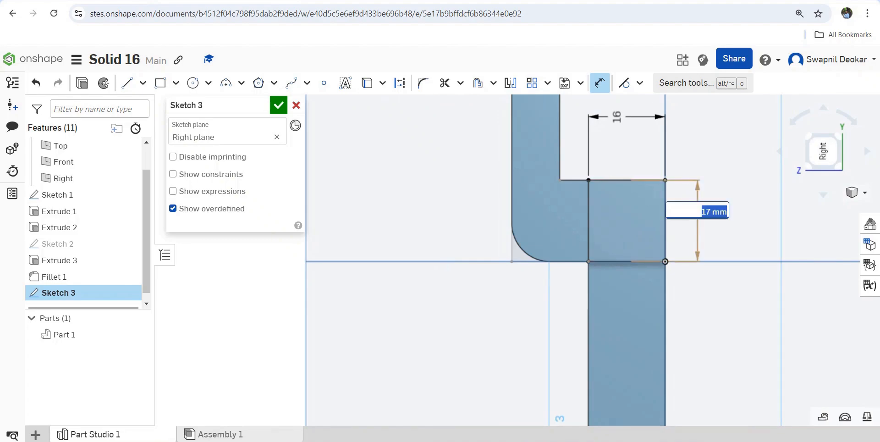
pyautogui.press('Return')
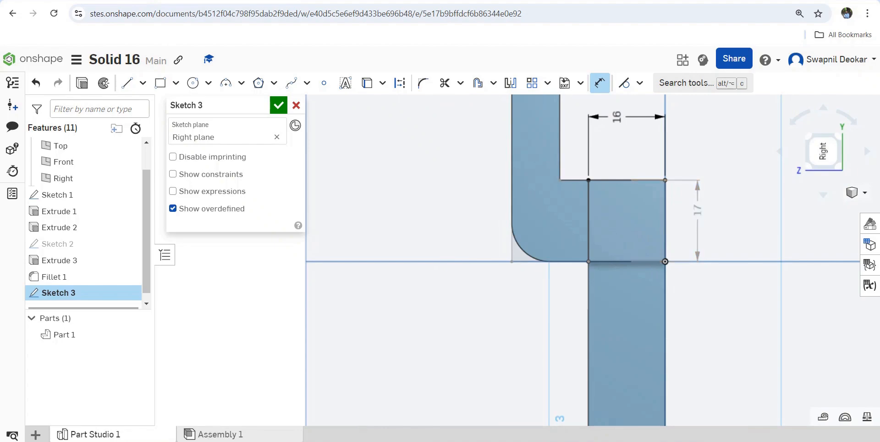
pyautogui.scroll(10, 642, 269)
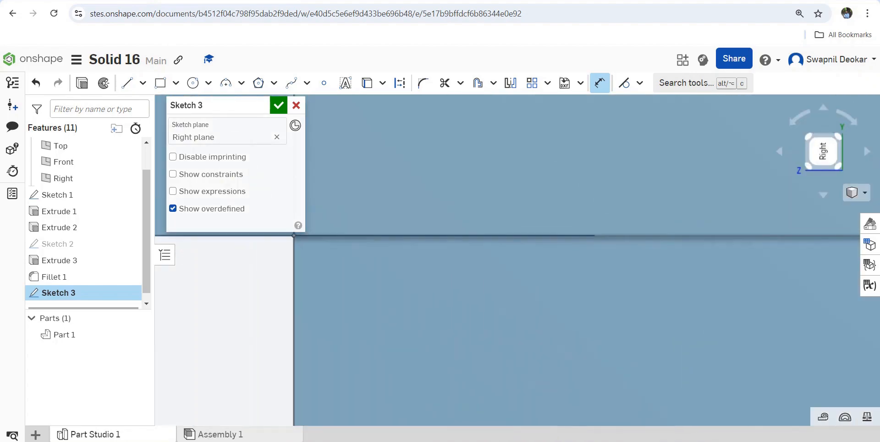
pyautogui.scroll(-10, 550, 229)
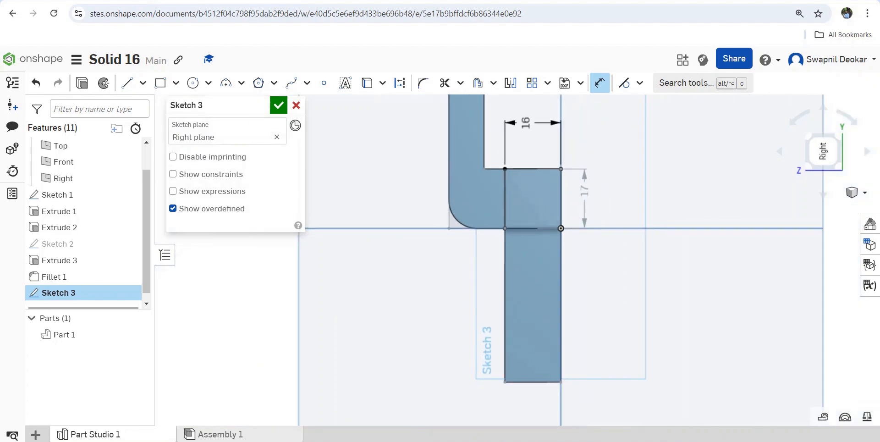
pyautogui.click(279, 105)
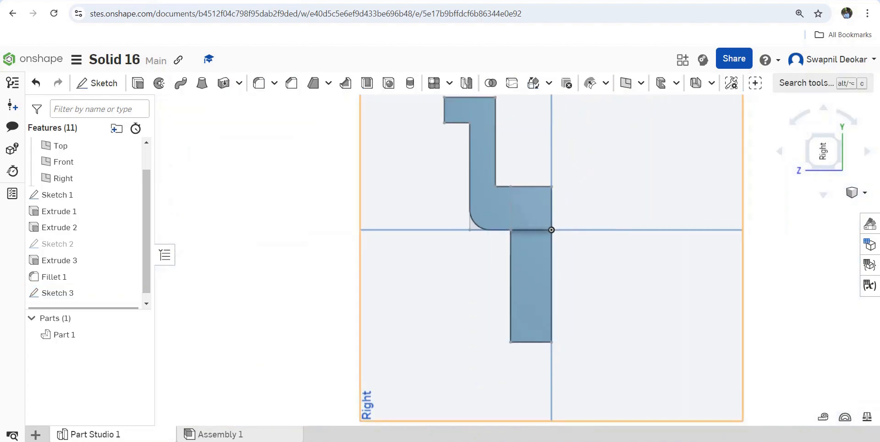
# Extrude the rectangle symmetrically to a blind depth of 94 mm, adding it to Part 1 to form the side wings.
pyautogui.moveTo(403, 284)
pyautogui.mouseDown(button='right')
pyautogui.moveTo(451, 257)
pyautogui.moveTo(456, 236)
pyautogui.mouseUp(button='right')
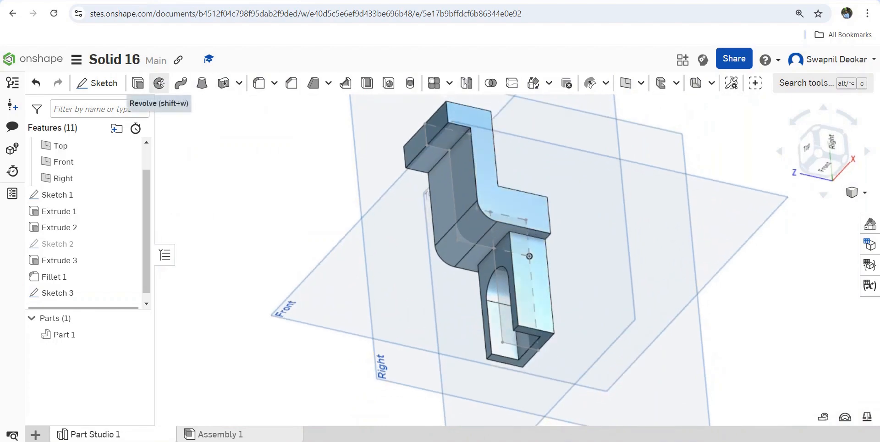
pyautogui.click(137, 83)
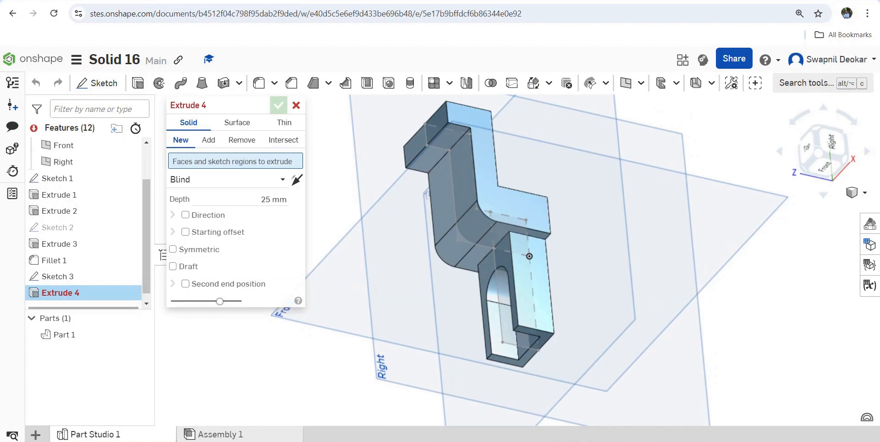
pyautogui.scroll(3, 507, 257)
pyautogui.scroll(2, 536, 255)
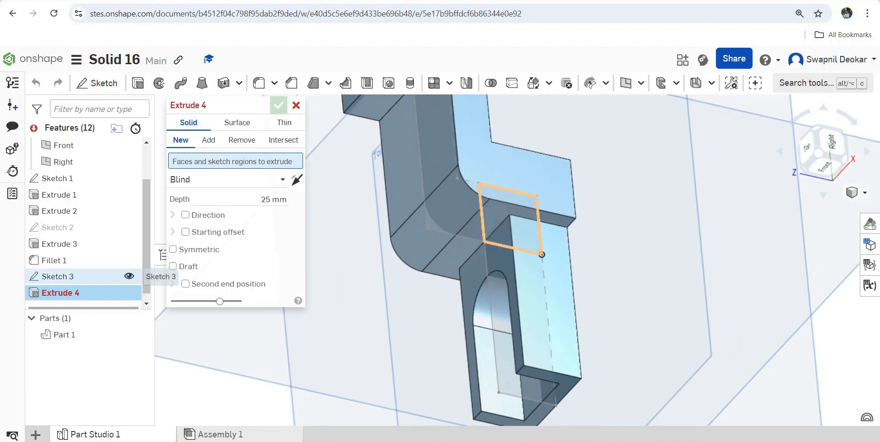
pyautogui.click(541, 253)
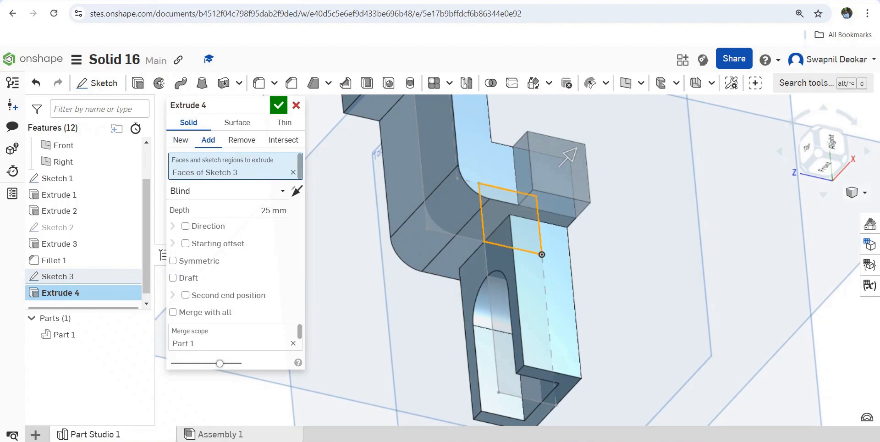
pyautogui.click(274, 210)
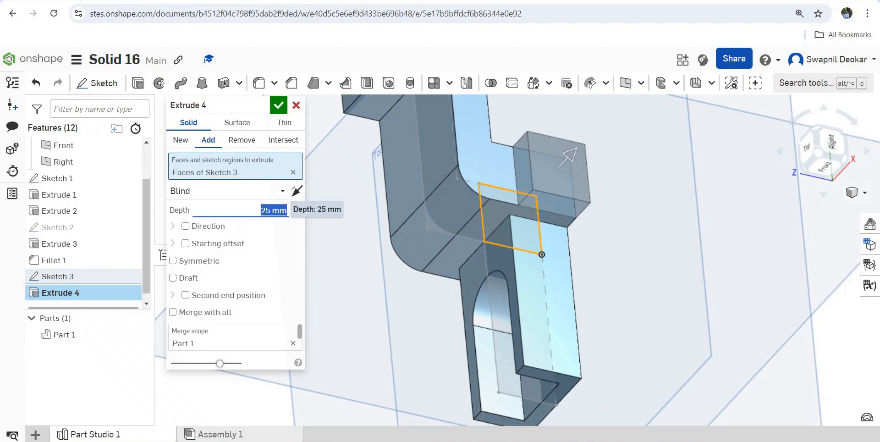
pyautogui.write('94')
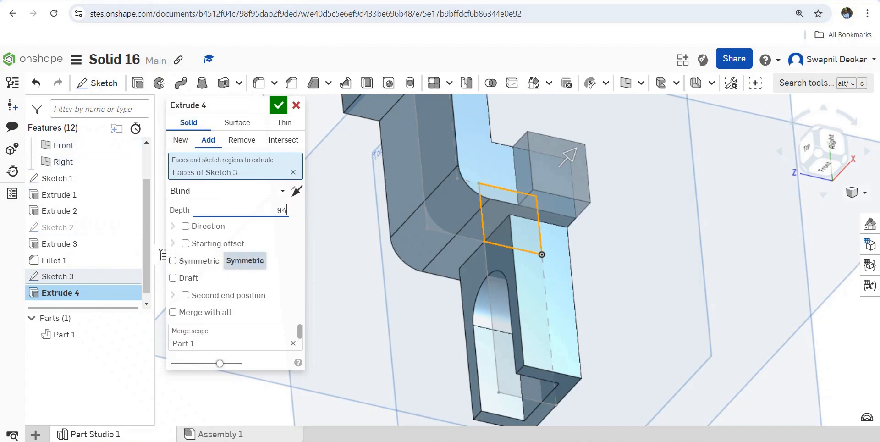
pyautogui.click(173, 261)
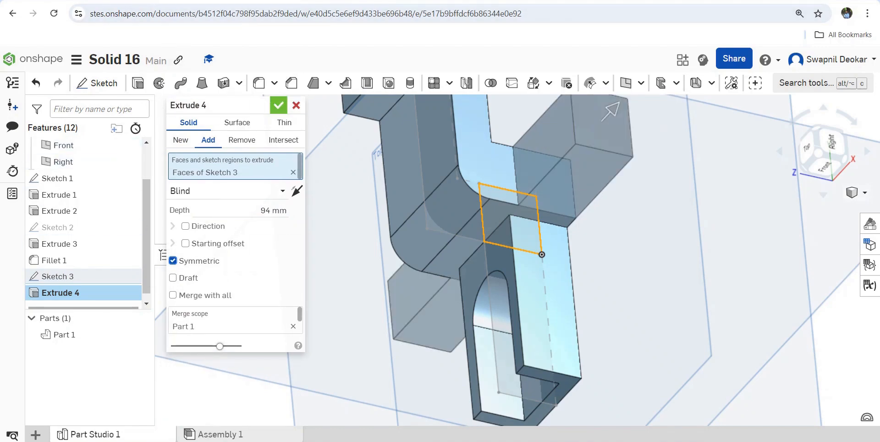
pyautogui.click(279, 106)
# Start a two-distance chamfer on the outer top edge of the +X side wing and consult the reference drawing for its size.
pyautogui.scroll(-5, 380, 298)
pyautogui.moveTo(635, 186); pyautogui.dragTo(643, 203, button='right')
pyautogui.rightClick(644, 202)
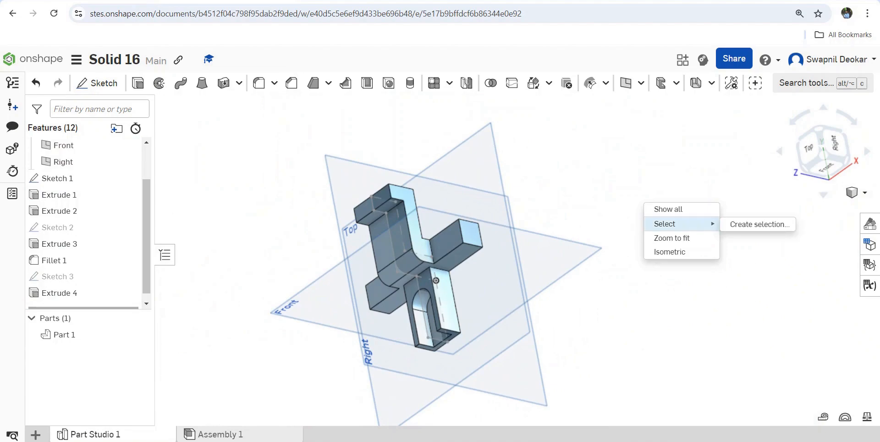
pyautogui.click(669, 251)
pyautogui.scroll(3, 560, 268)
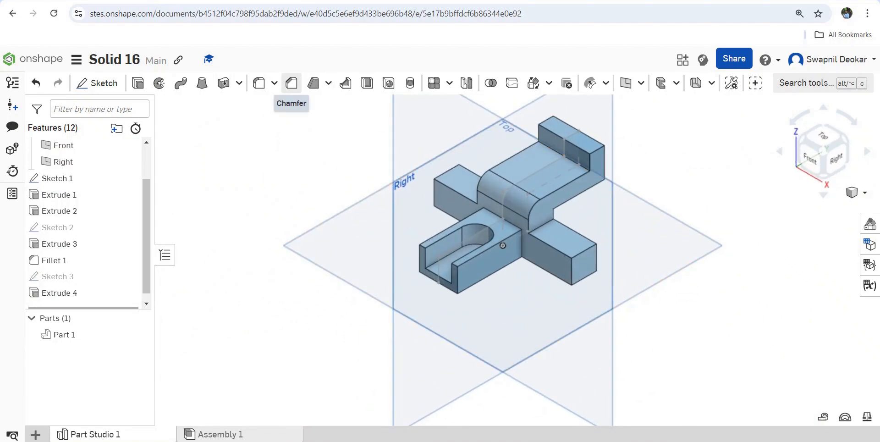
pyautogui.click(292, 83)
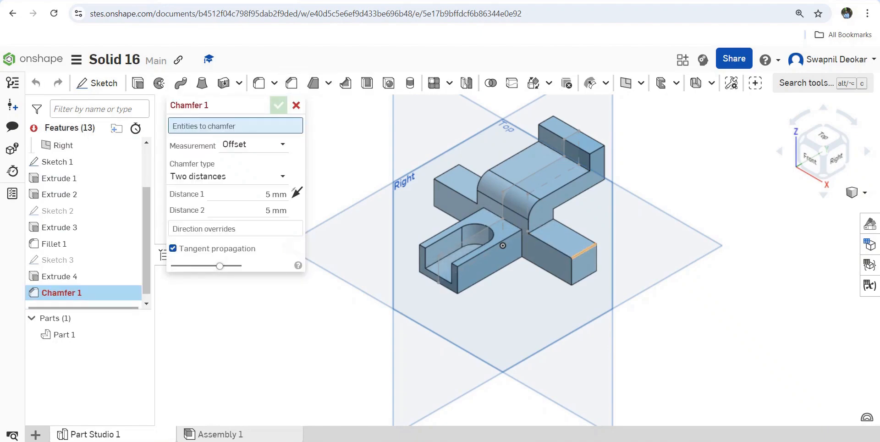
pyautogui.click(583, 249)
pyautogui.click(294, 205)
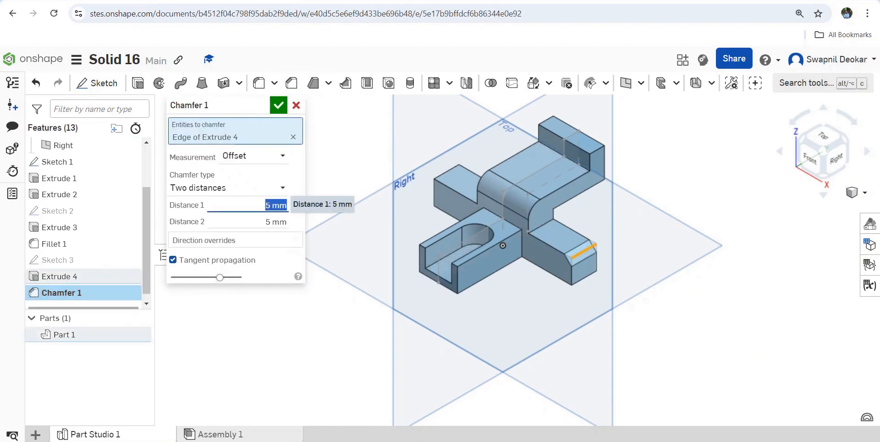
pyautogui.hotkey('alt', 'Tab')
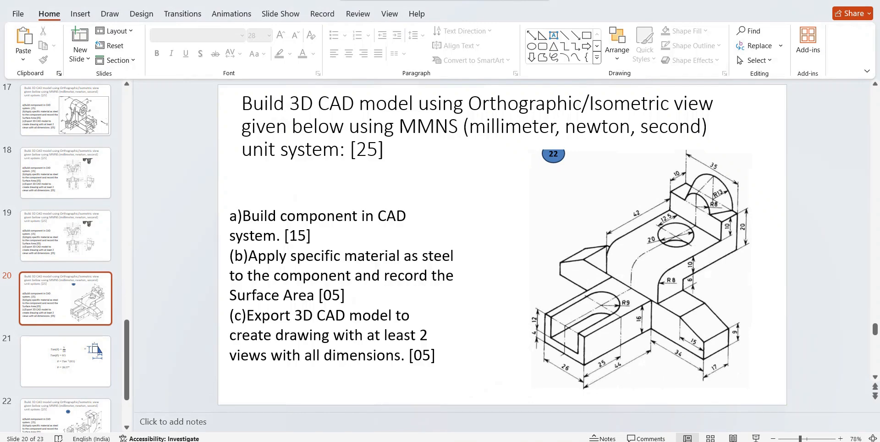
pyautogui.hotkey('alt', 'Tab')
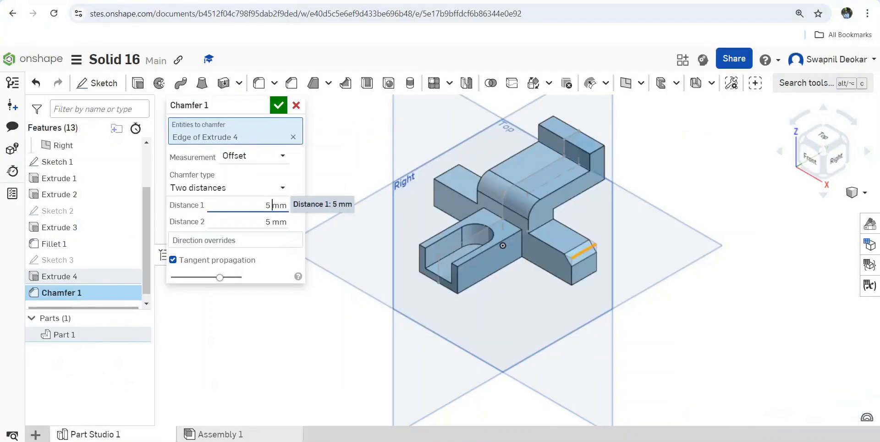
# Try 15 mm as the first distance of the wing chamfer.
pyautogui.doubleClick(269, 205)
pyautogui.write('1')
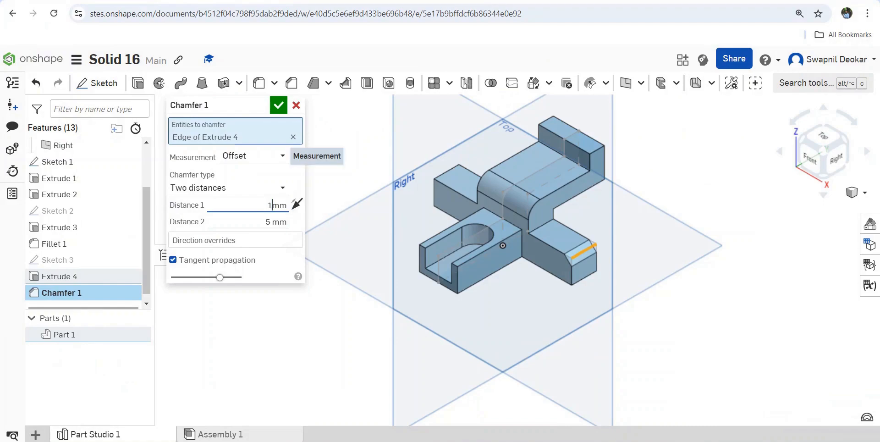
pyautogui.write('5')
pyautogui.press('Return')
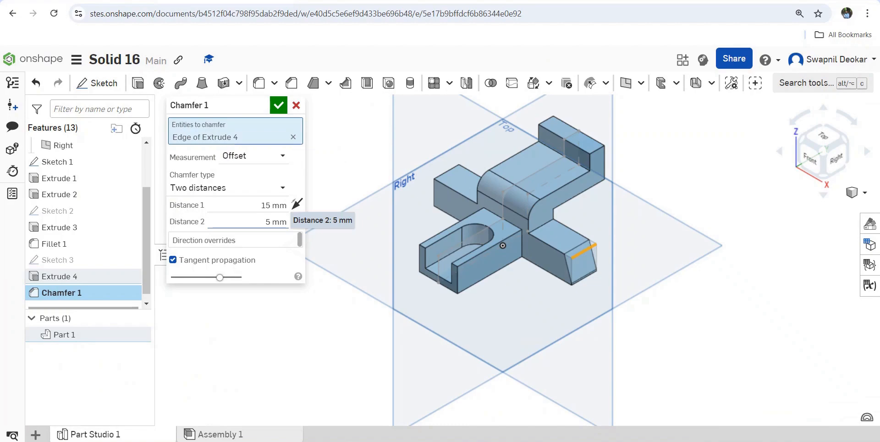
# Set the chamfer's Distance 1 to 7 mm and Distance 2 to 15 mm, and apply it to the opposite wing's outer top edge too.
pyautogui.click(258, 205)
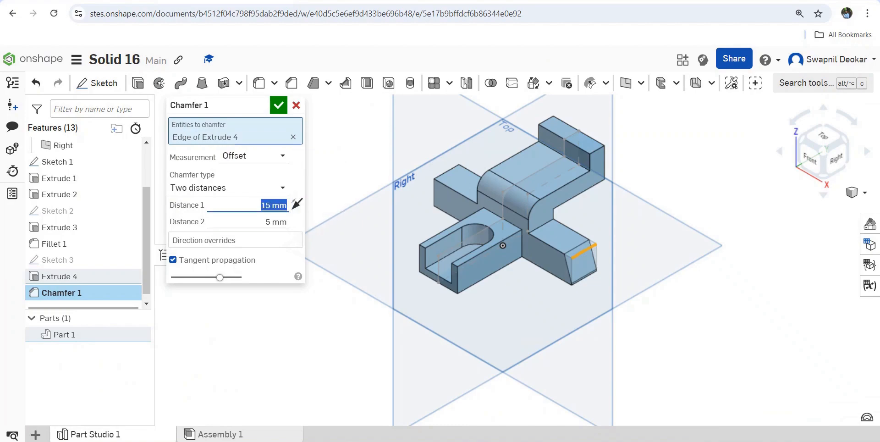
pyautogui.write('7')
pyautogui.press('Tab')
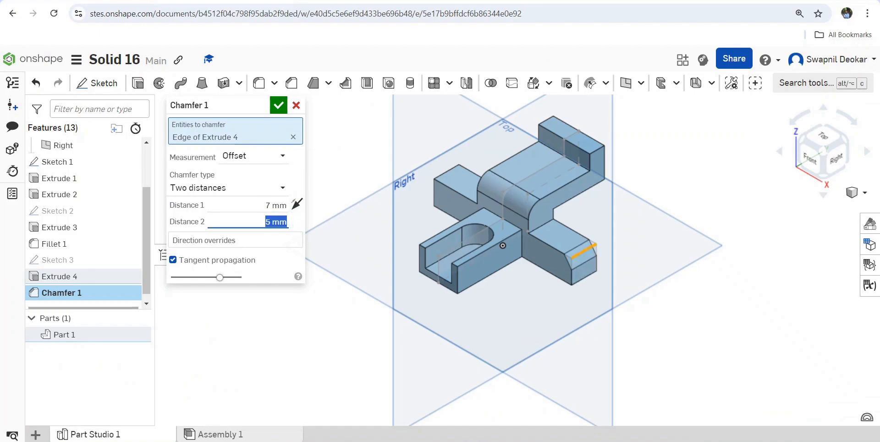
pyautogui.write('15')
pyautogui.press('Tab')
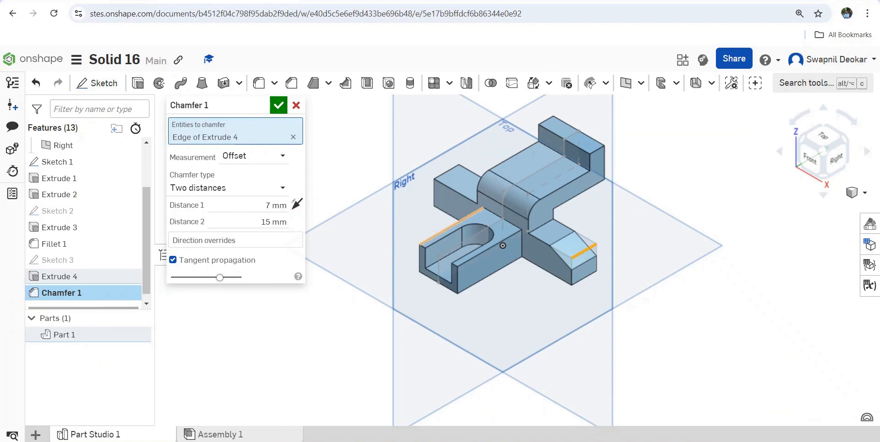
pyautogui.click(445, 171)
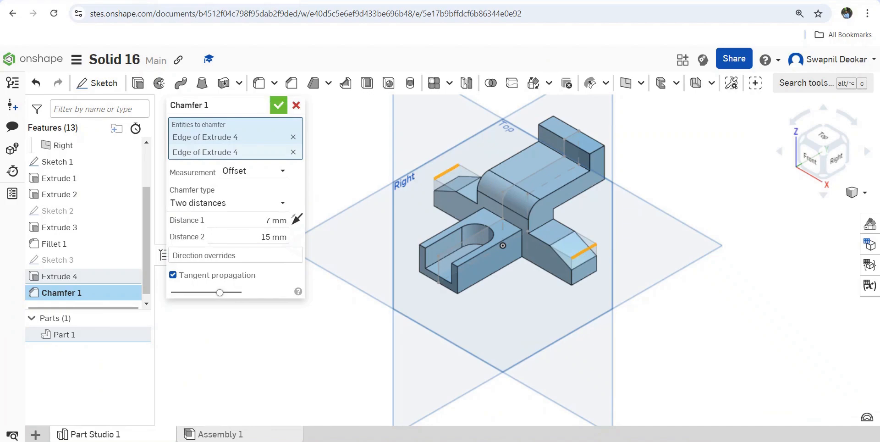
pyautogui.click(279, 105)
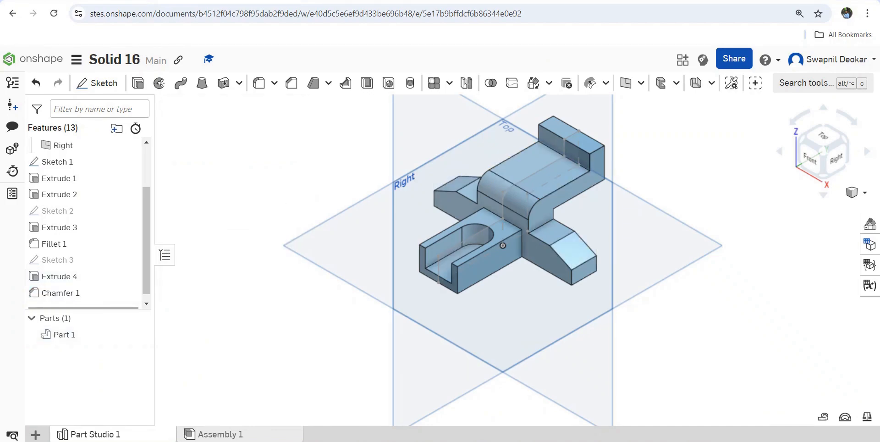
# Sketch a circle about 14 mm in diameter on the rear lip's front face, centred on the midpoint of its upper edge.
pyautogui.click(96, 83)
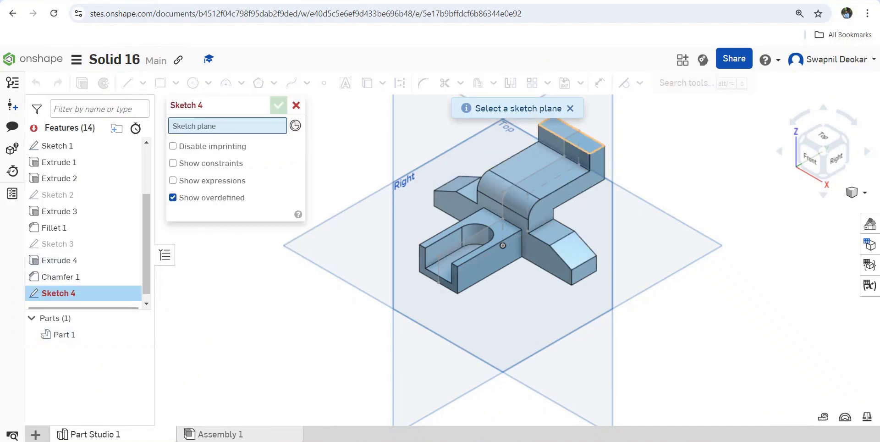
pyautogui.click(572, 135)
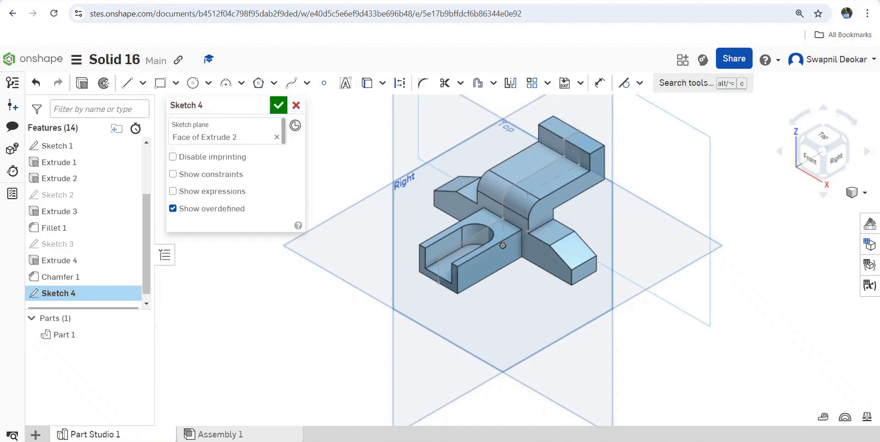
pyautogui.rightClick(578, 151)
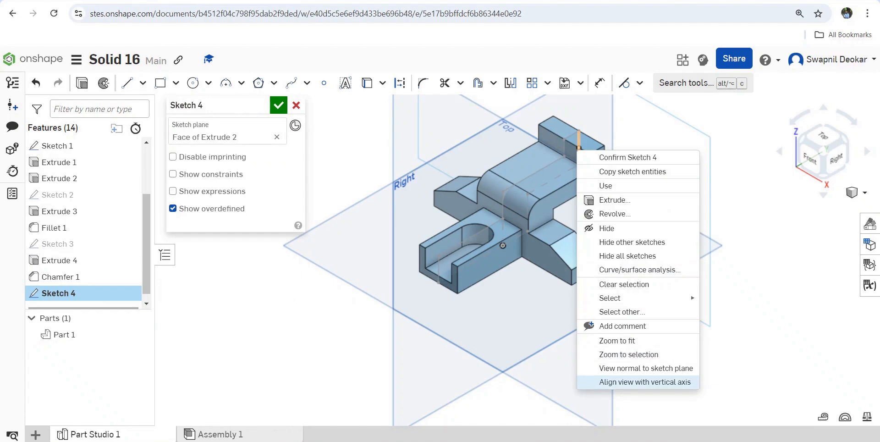
pyautogui.click(646, 368)
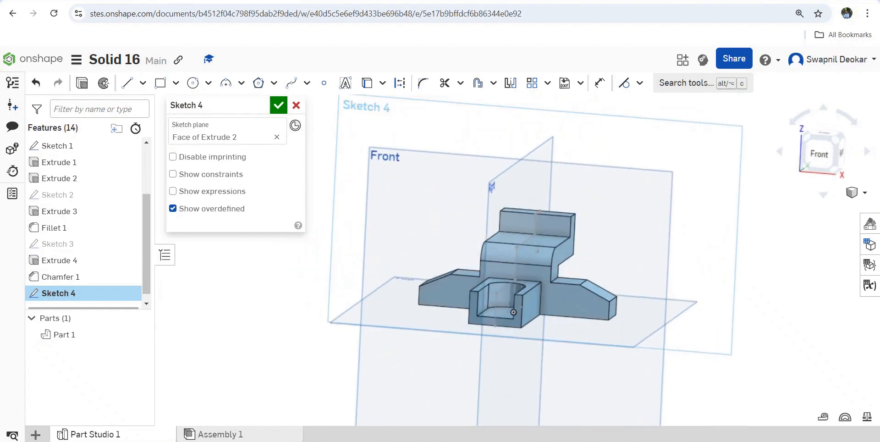
pyautogui.click(193, 83)
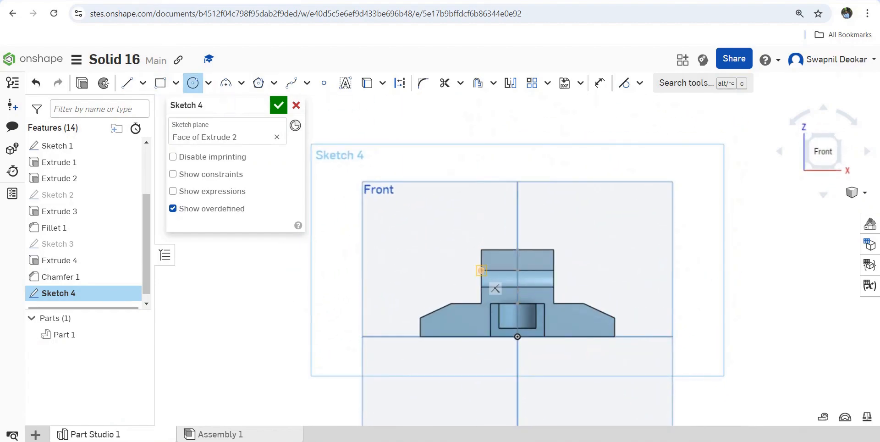
pyautogui.click(518, 249)
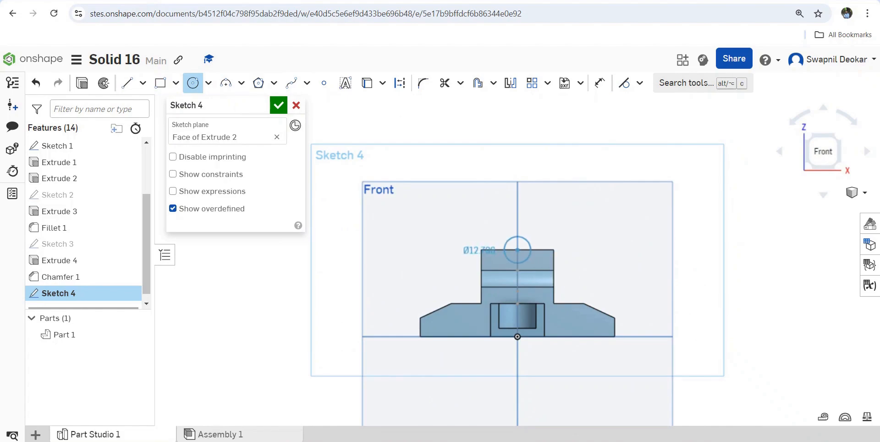
pyautogui.click(528, 239)
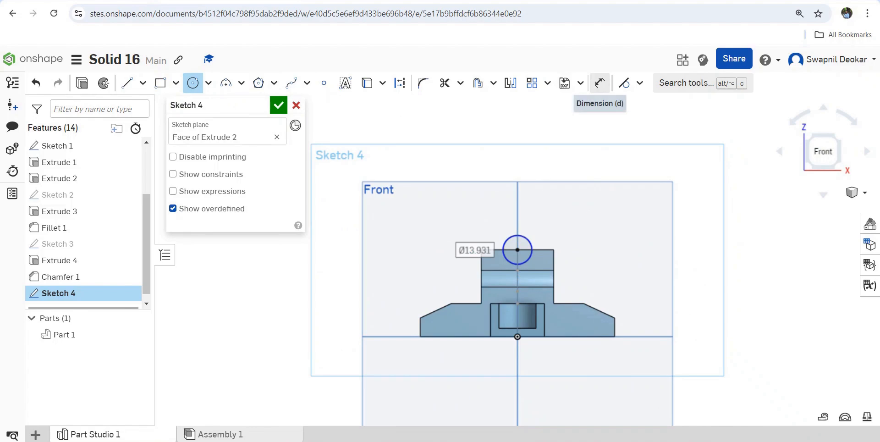
# Dimension the circle's diameter to 16 mm, check it against the reference drawing and finish the sketch.
pyautogui.click(599, 82)
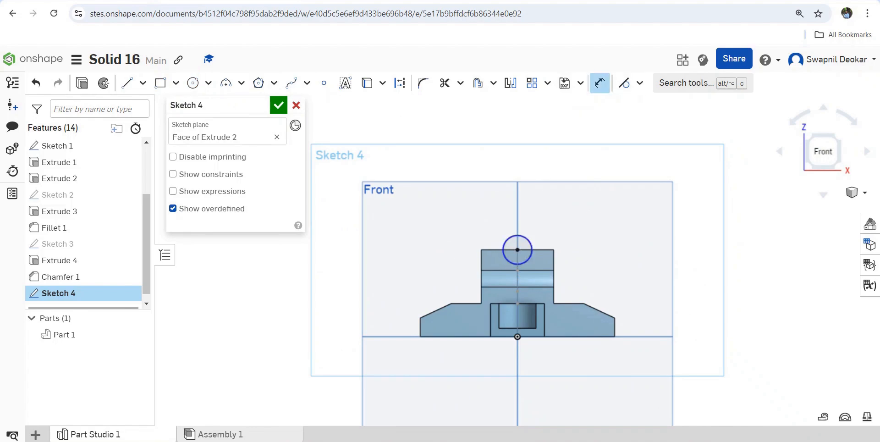
pyautogui.click(531, 240)
pyautogui.click(570, 210)
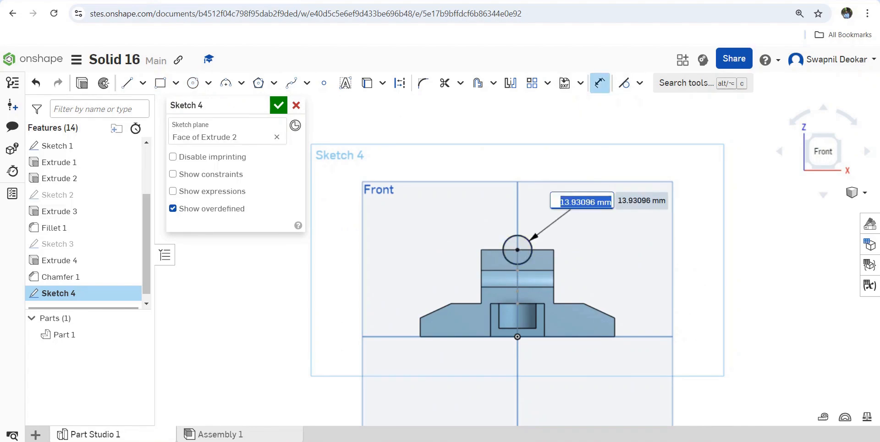
pyautogui.press('BackSpace')
pyautogui.write('16')
pyautogui.press('Return')
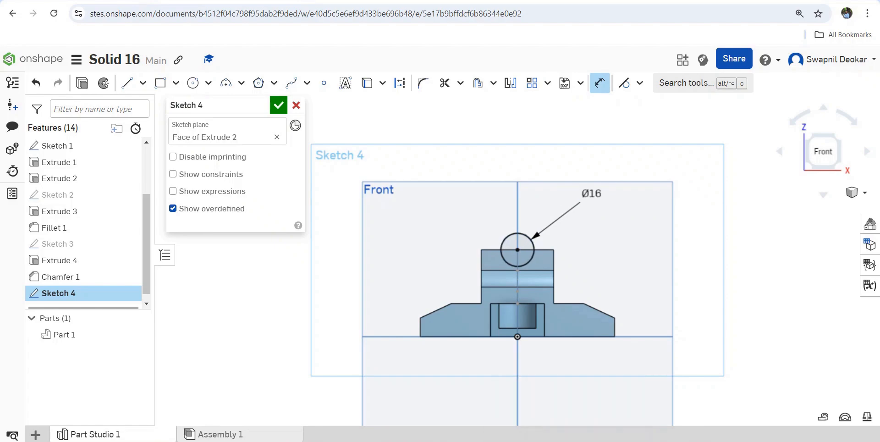
pyautogui.hotkey('alt', 'Tab')
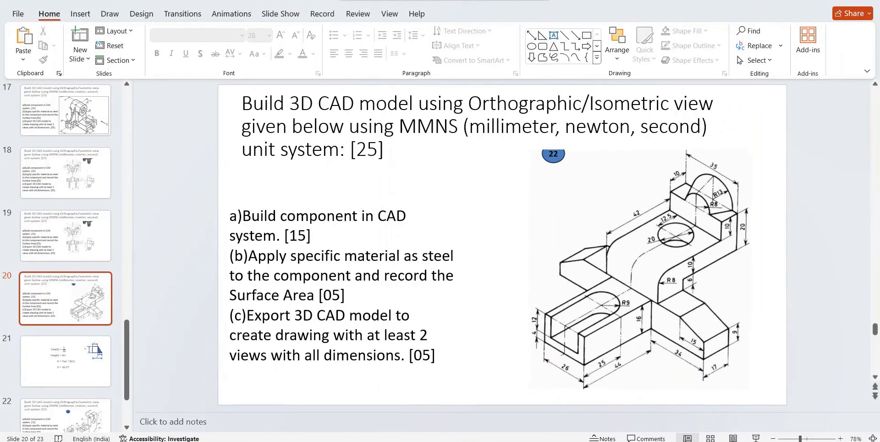
pyautogui.hotkey('alt', 'Tab')
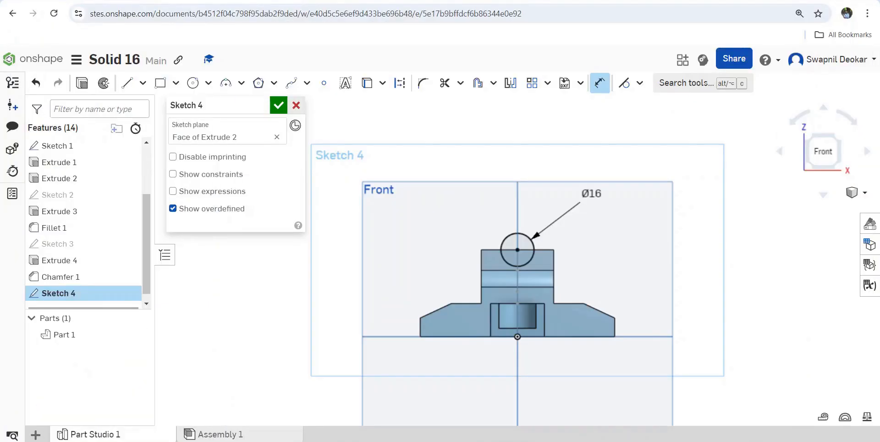
pyautogui.click(278, 105)
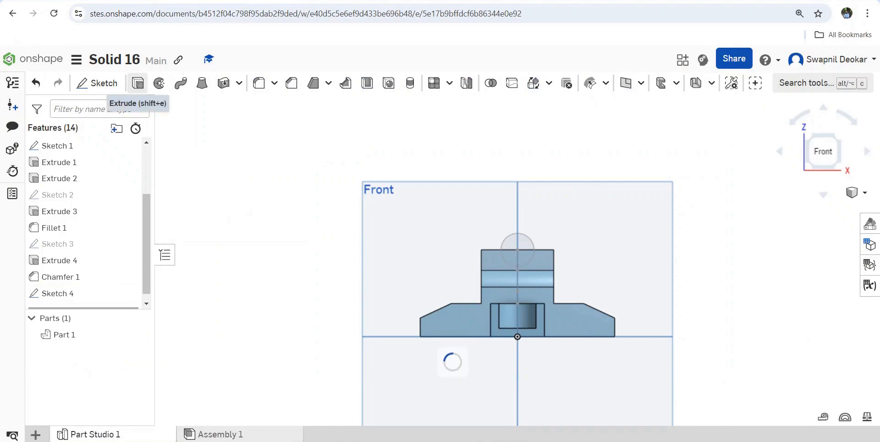
# Extrude the circle's upper half to a blind depth of 10 mm as a new part, flipped backward over the lip.
pyautogui.click(137, 83)
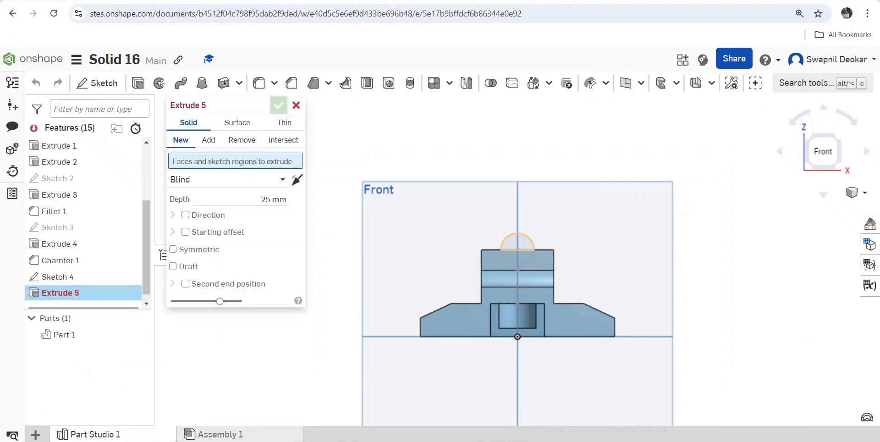
pyautogui.click(517, 242)
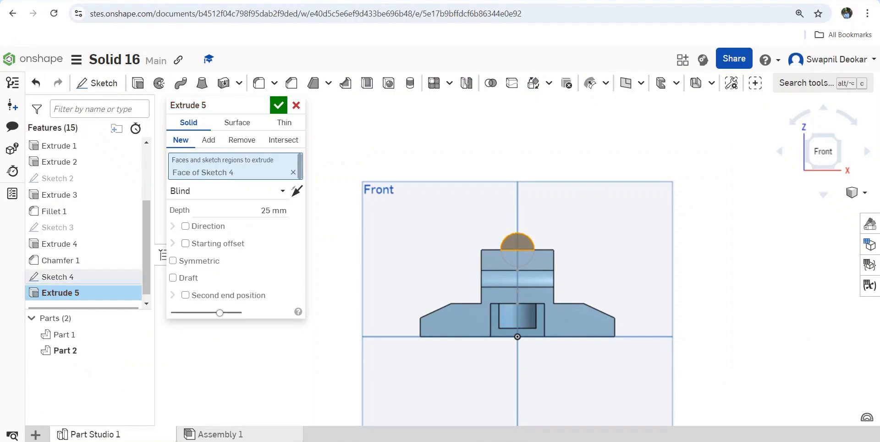
pyautogui.moveTo(642, 220); pyautogui.dragTo(598, 264, button='right')
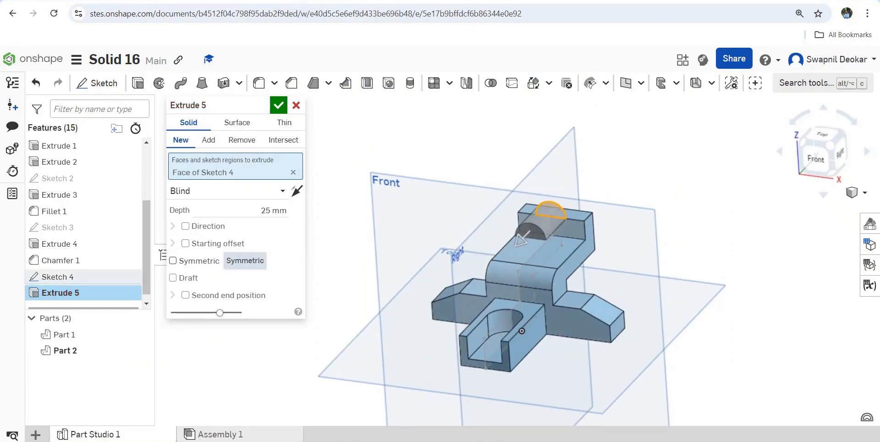
pyautogui.click(270, 210)
pyautogui.write('10')
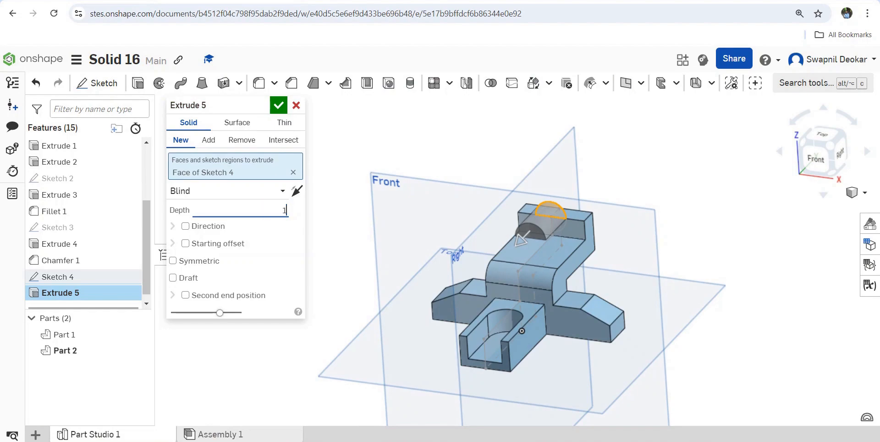
pyautogui.click(296, 191)
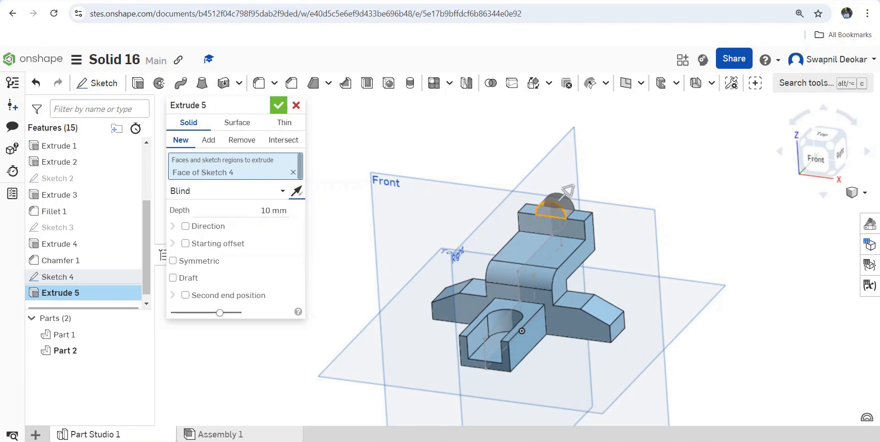
pyautogui.click(279, 105)
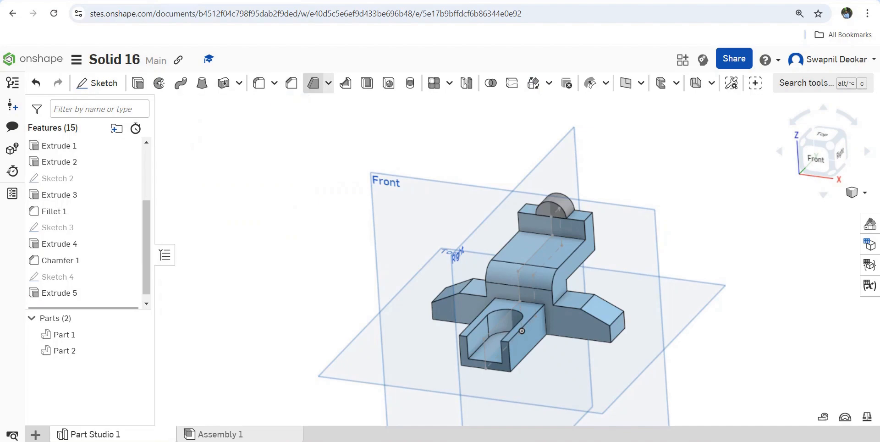
# Draft the half-cylinder's curved face by 26.57 deg from its front face as neutral plane, consulting the reference drawing.
pyautogui.click(313, 83)
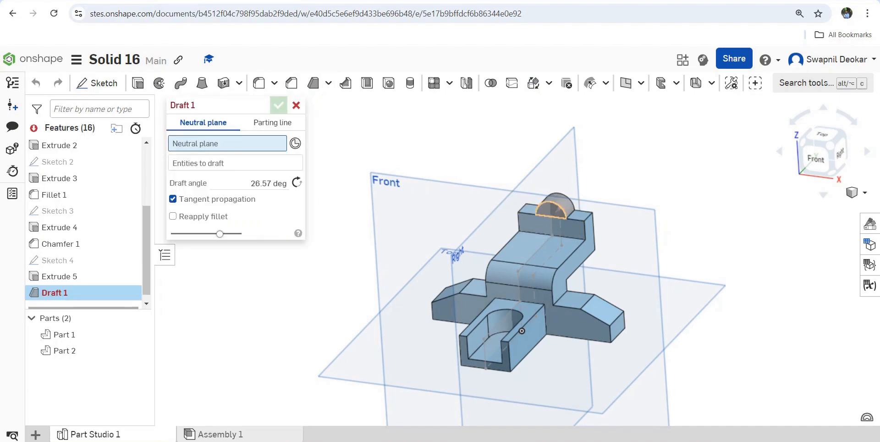
pyautogui.scroll(2, 553, 199)
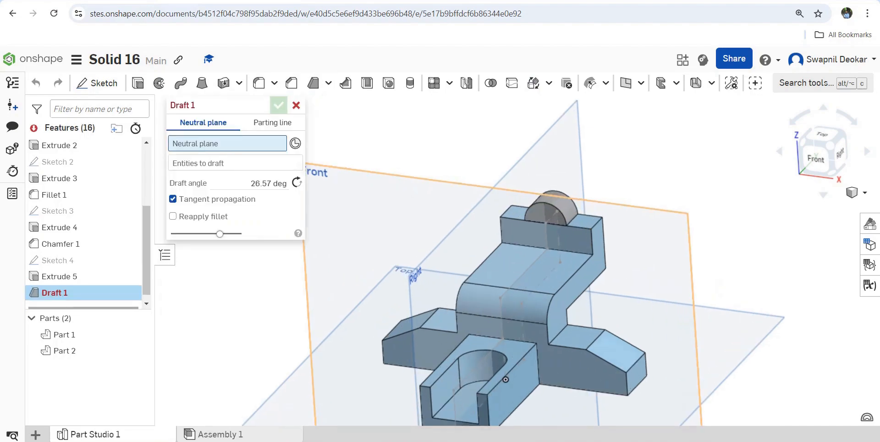
pyautogui.click(505, 379)
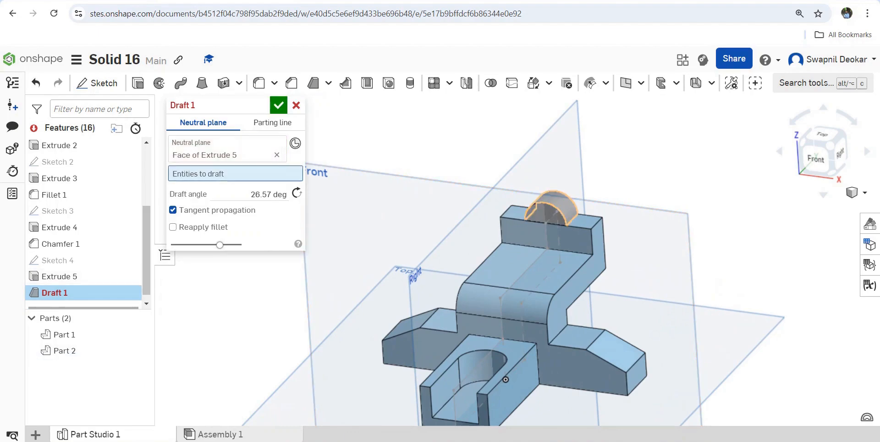
pyautogui.click(565, 205)
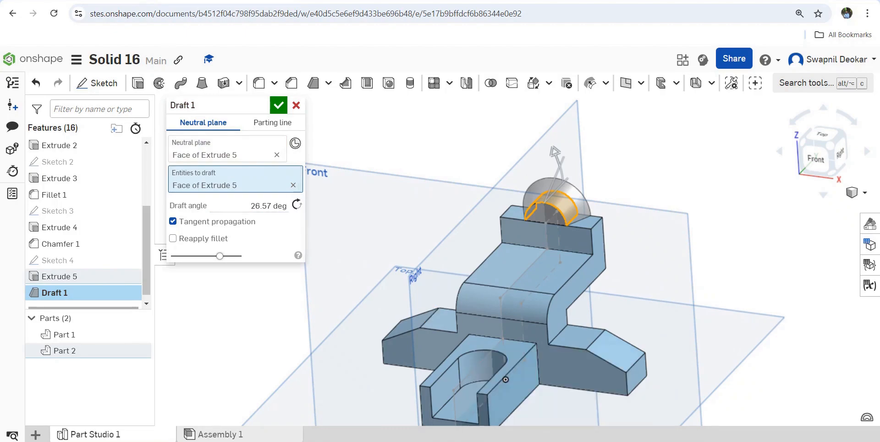
pyautogui.click(565, 441)
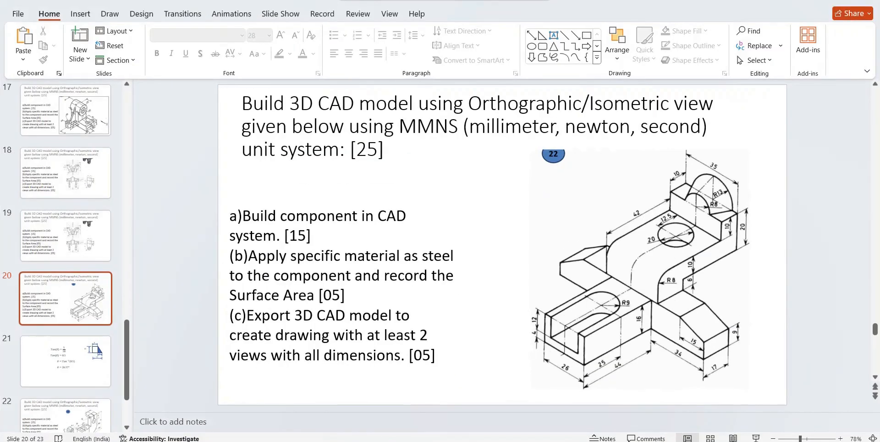
pyautogui.click(74, 361)
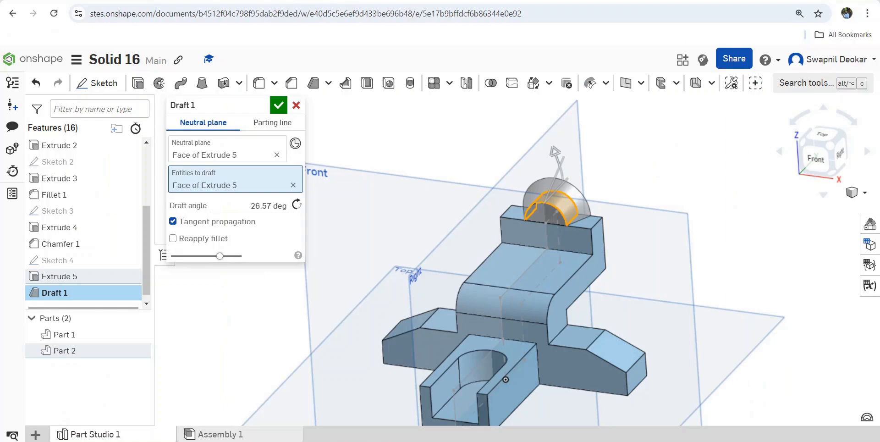
pyautogui.click(256, 205)
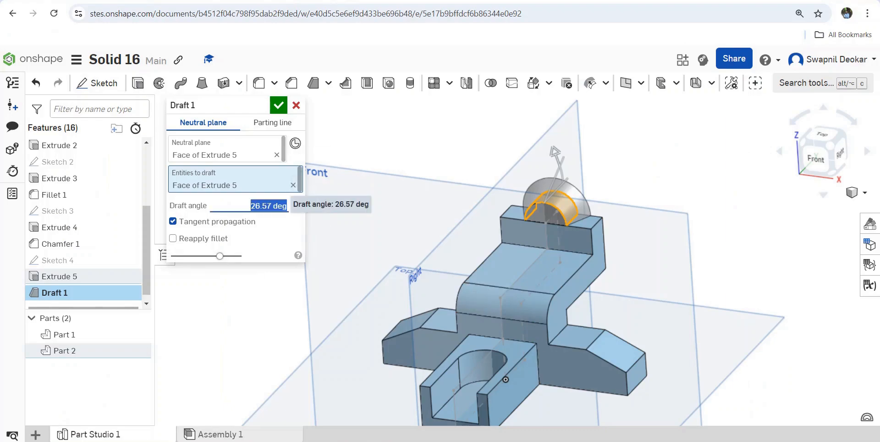
pyautogui.click(256, 206)
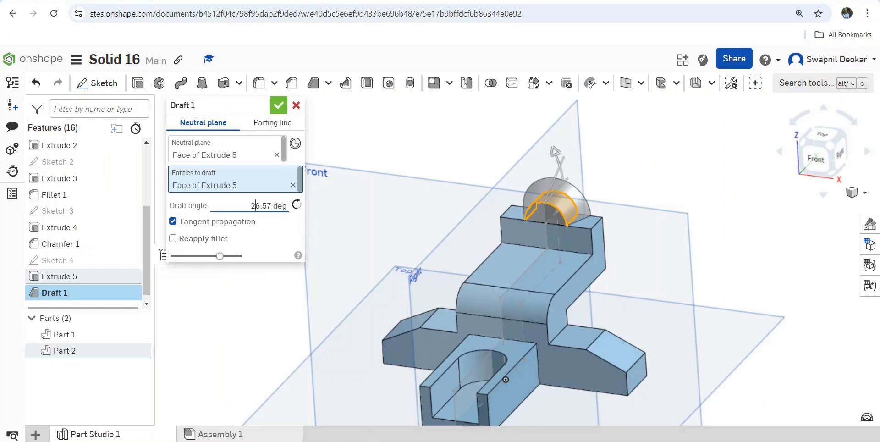
pyautogui.click(278, 105)
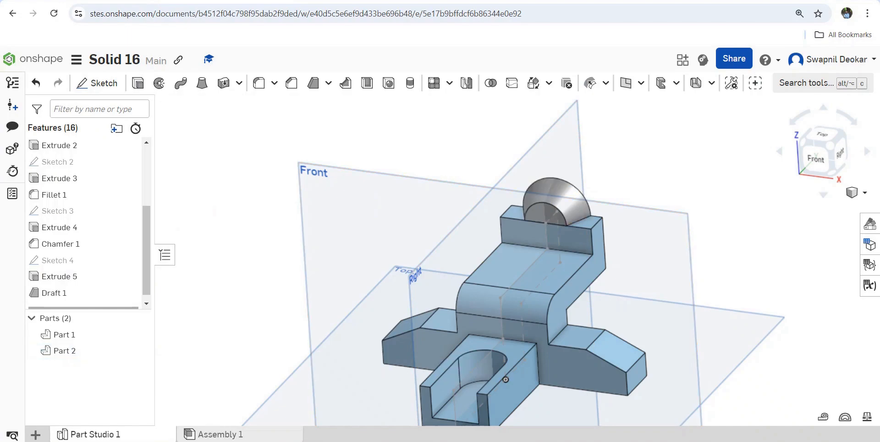
# Unite Part 1 and Part 2 with a Boolean union, keeping the tools.
pyautogui.click(65, 334)
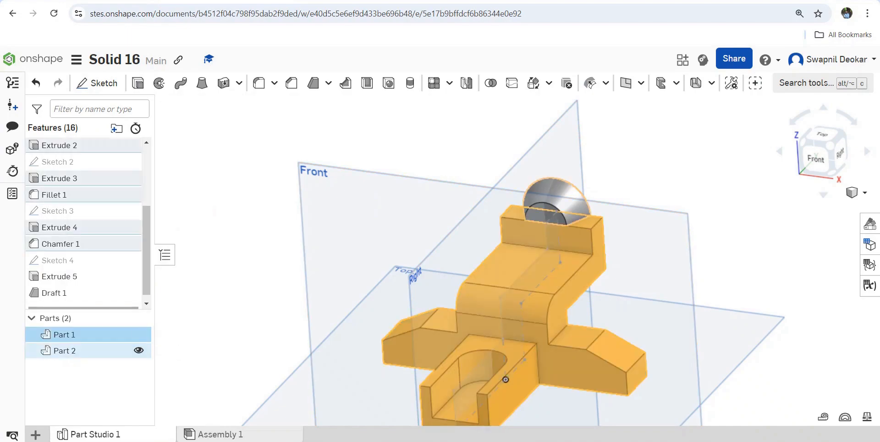
pyautogui.keyDown('shift'); pyautogui.click(64, 351); pyautogui.keyUp('shift')
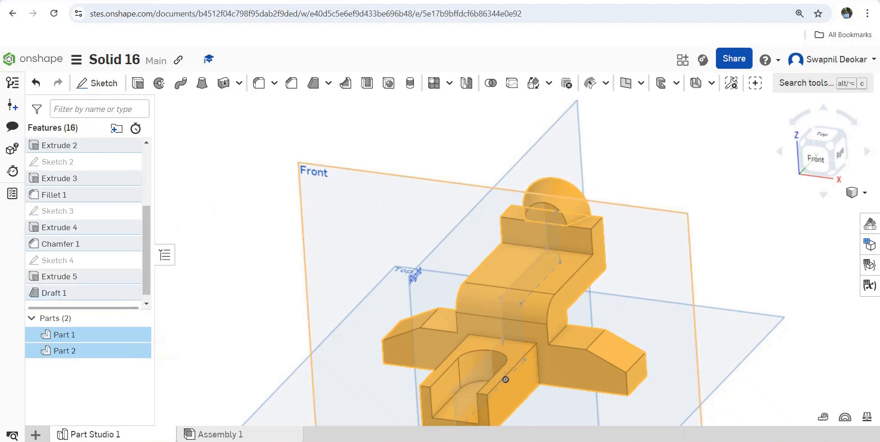
pyautogui.click(490, 82)
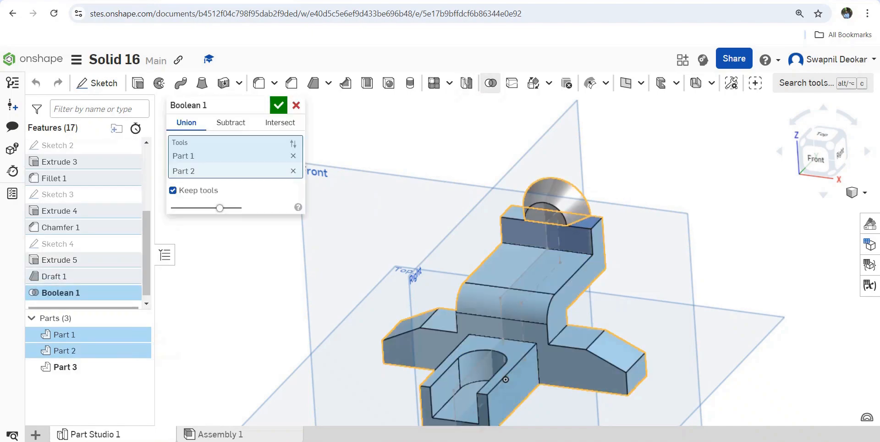
pyautogui.press('Return')
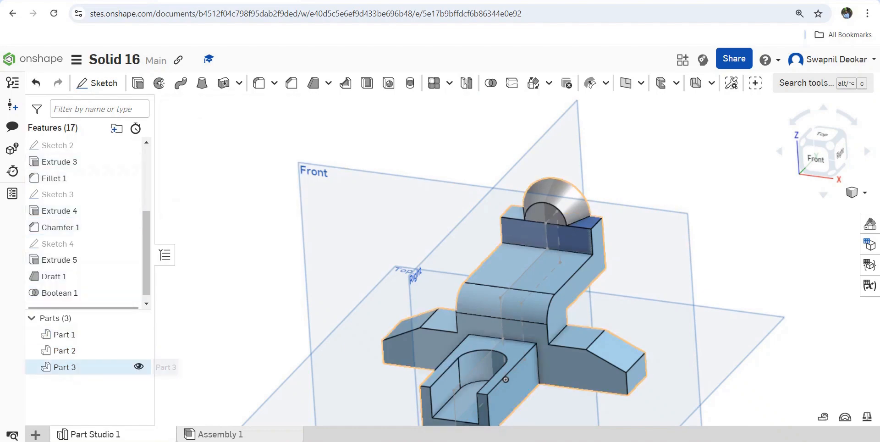
# Hide Part 1 and Part 2 and select the whole united body to measure its surface area.
pyautogui.click(138, 334)
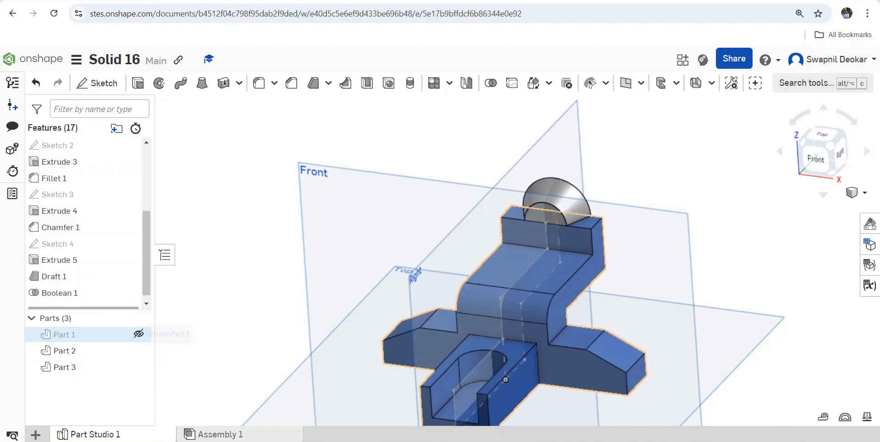
pyautogui.click(138, 350)
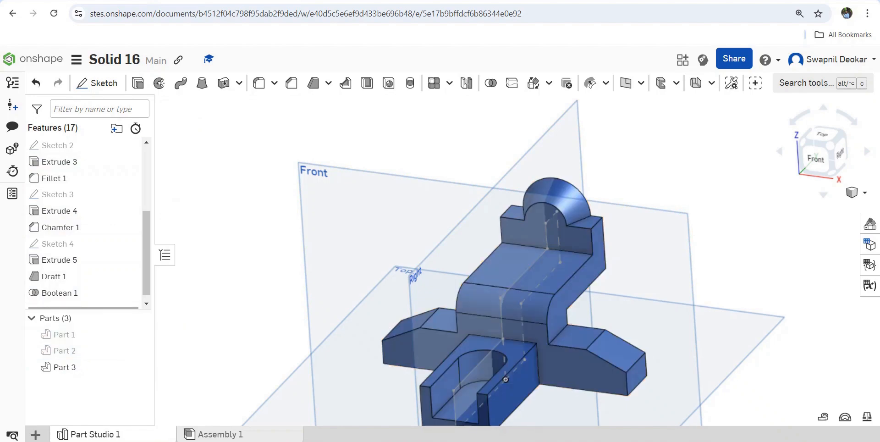
pyautogui.scroll(-3, 418, 315)
pyautogui.moveTo(655, 415); pyautogui.dragTo(370, 168)
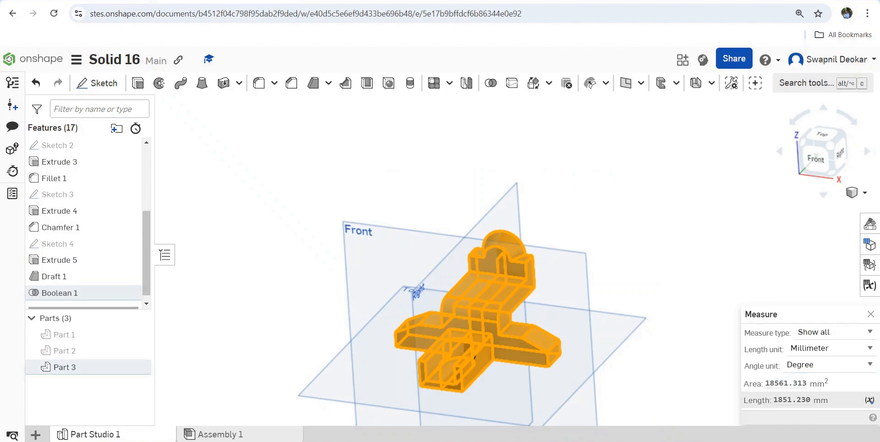
# Restrict the measurement of the selected body to Surface area, and clear the selection when finished reading it.
pyautogui.click(835, 332)
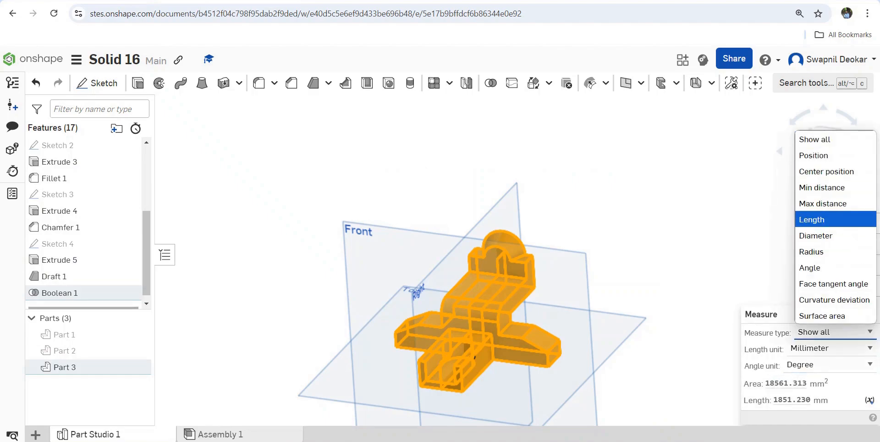
pyautogui.click(835, 315)
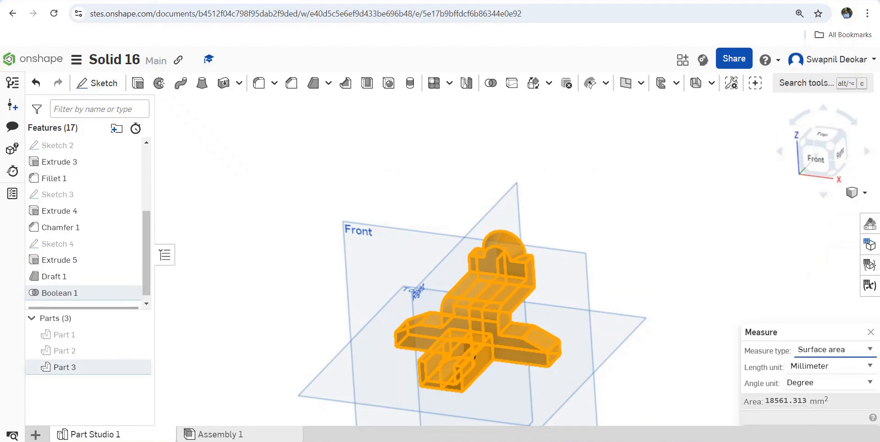
pyautogui.click(665, 275)
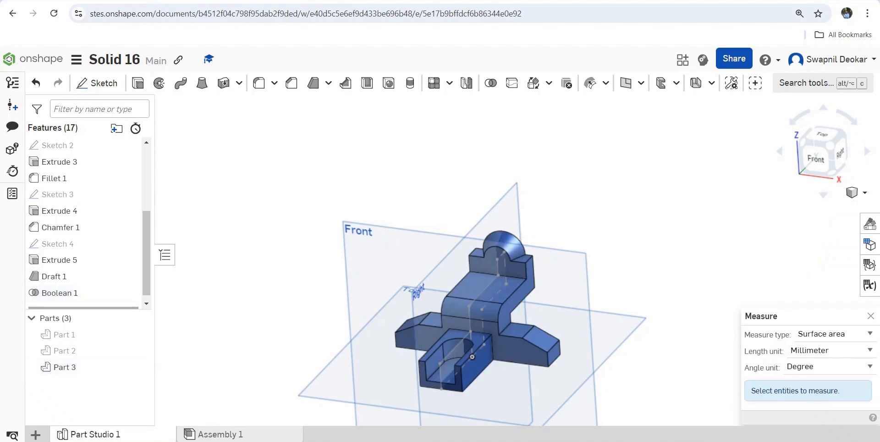
# Assign 400 Series Stainless Steel from the Onshape Material Library to Part 3.
pyautogui.click(69, 367)
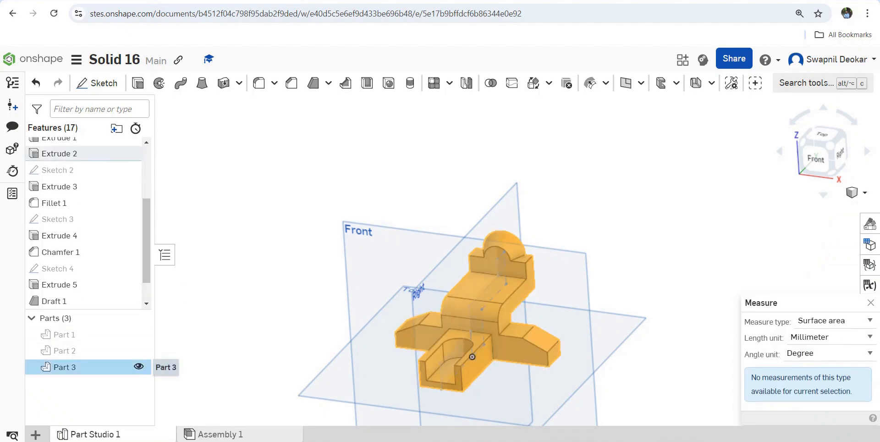
pyautogui.rightClick(68, 368)
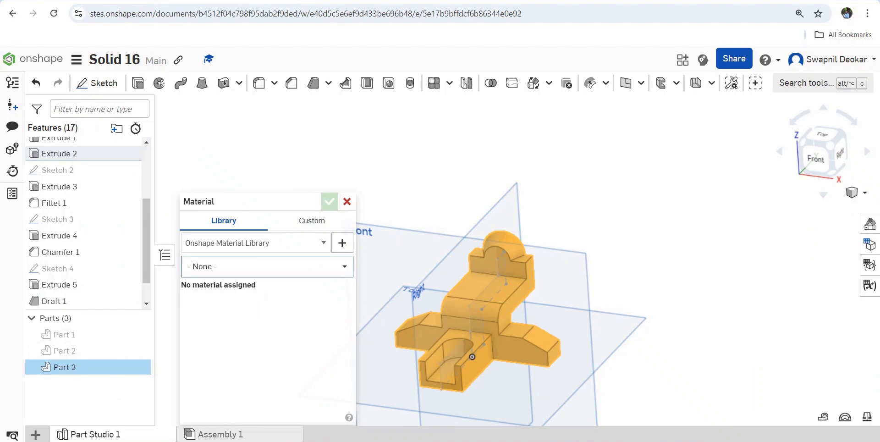
pyautogui.click(267, 267)
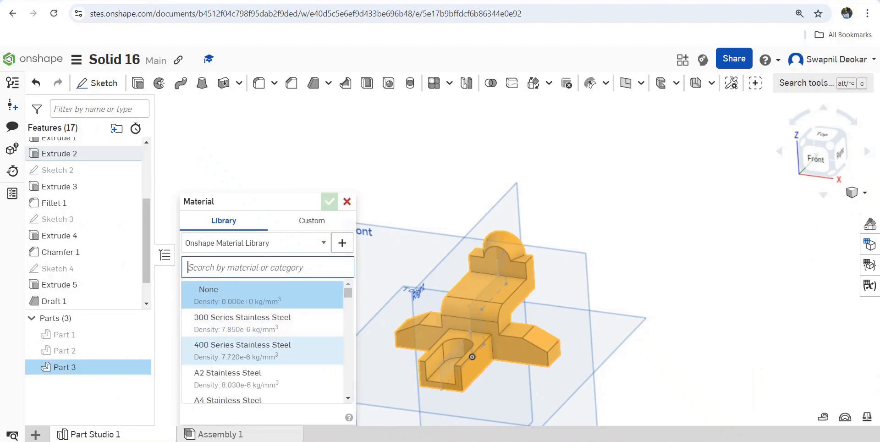
pyautogui.click(243, 350)
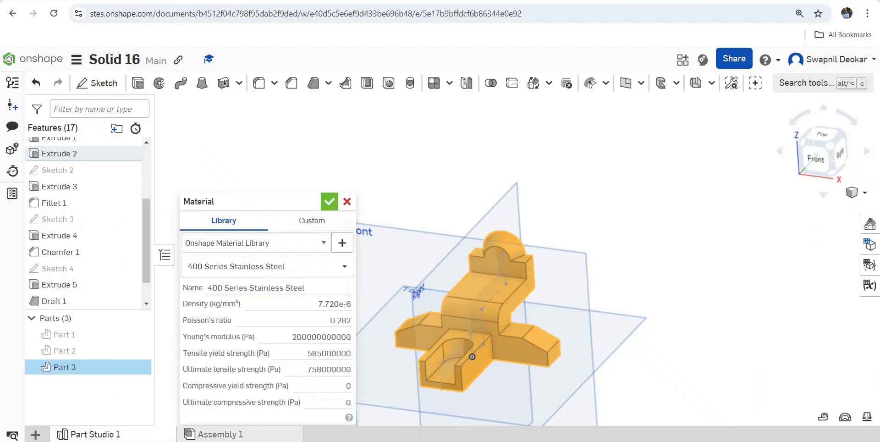
pyautogui.click(330, 202)
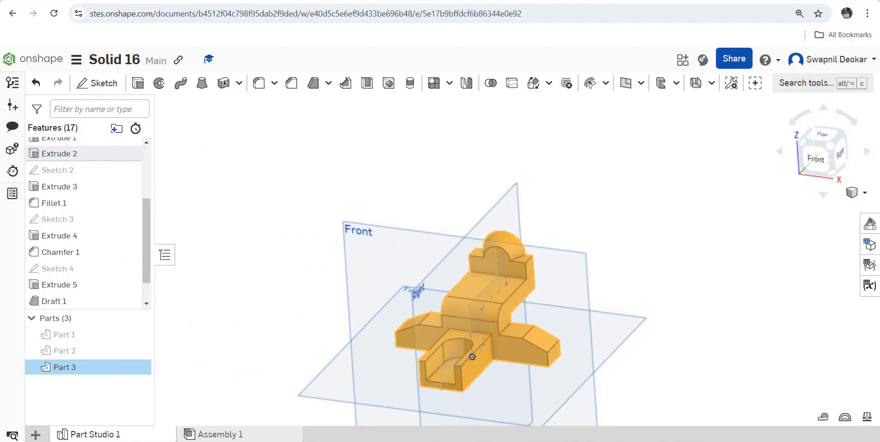
pyautogui.press('Escape')
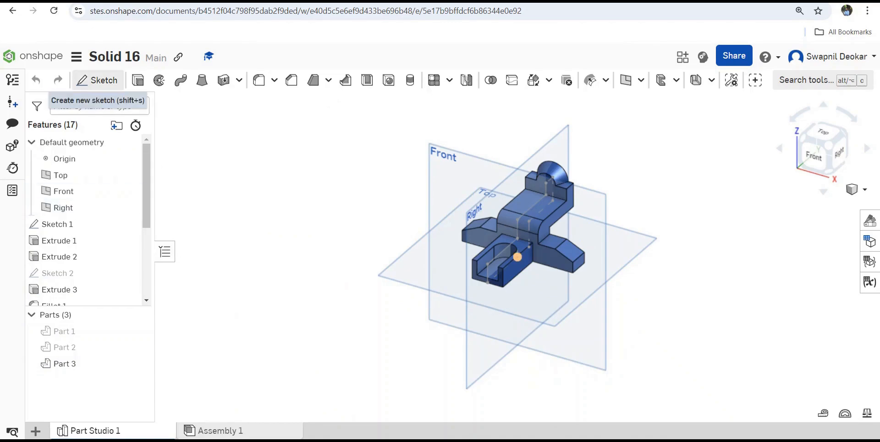
# Start a sketch on the raised step's flat top face, viewed face-on, and consult the reference drawing for the hole dimensions.
pyautogui.click(97, 80)
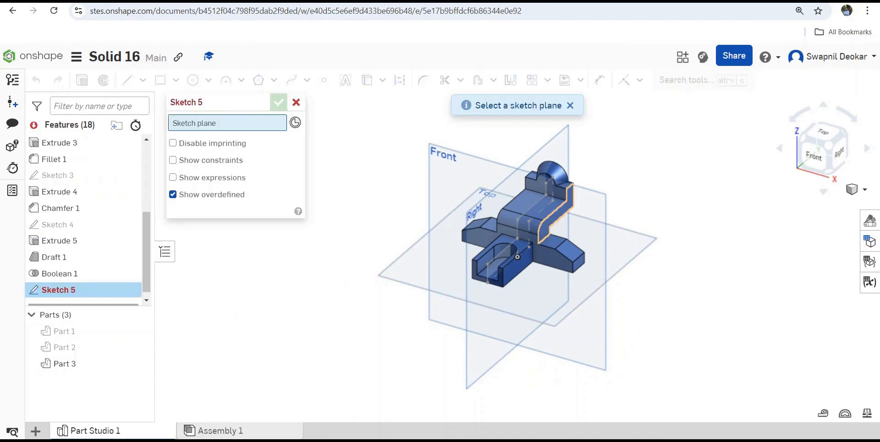
pyautogui.scroll(4, 561, 213)
pyautogui.click(486, 200)
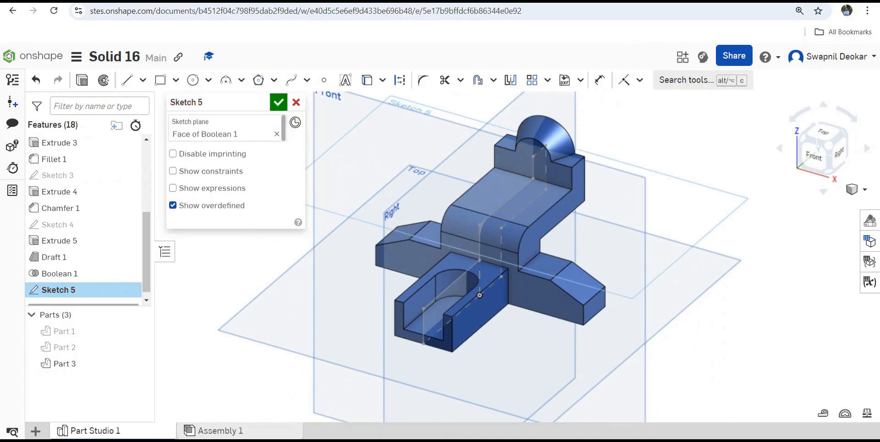
pyautogui.rightClick(486, 200)
pyautogui.click(555, 389)
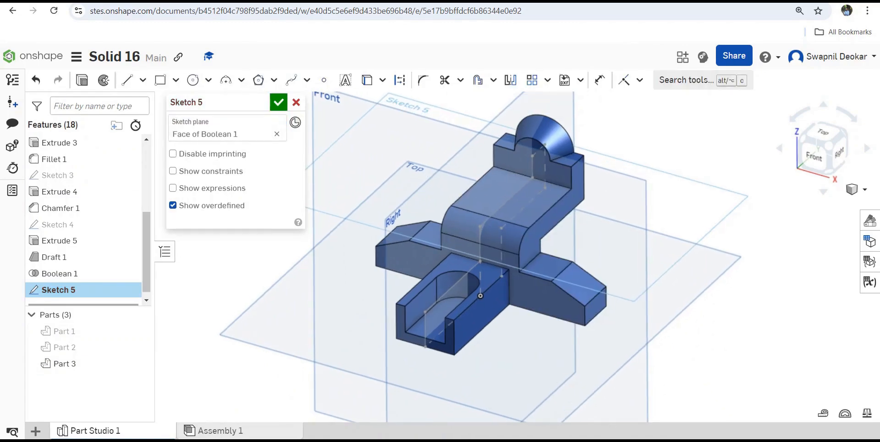
pyautogui.hotkey('alt', 'Tab')
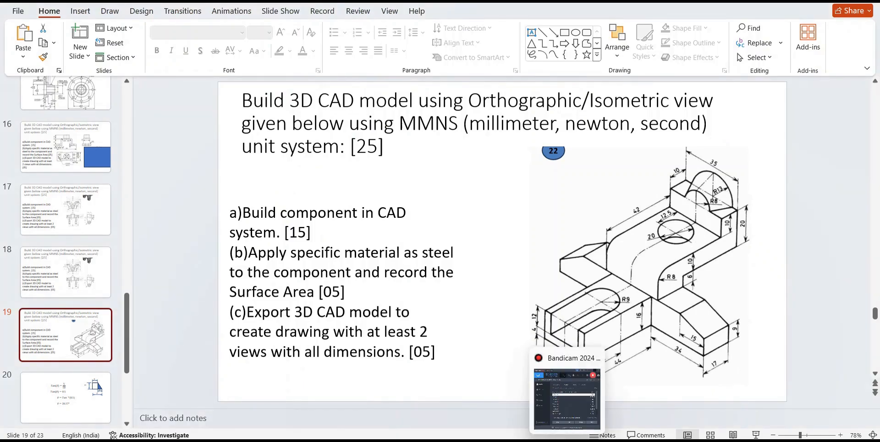
pyautogui.click(536, 441)
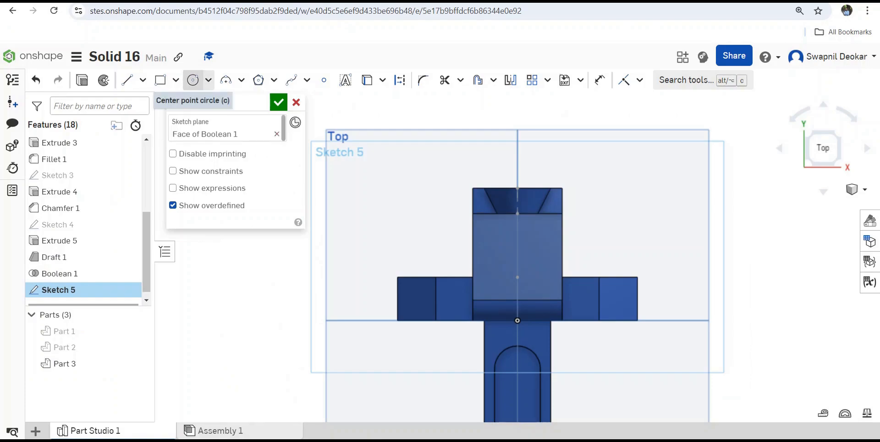
# Sketch a circle centred on the raised face's vertical midline and set its diameter to 20 mm.
pyautogui.click(193, 79)
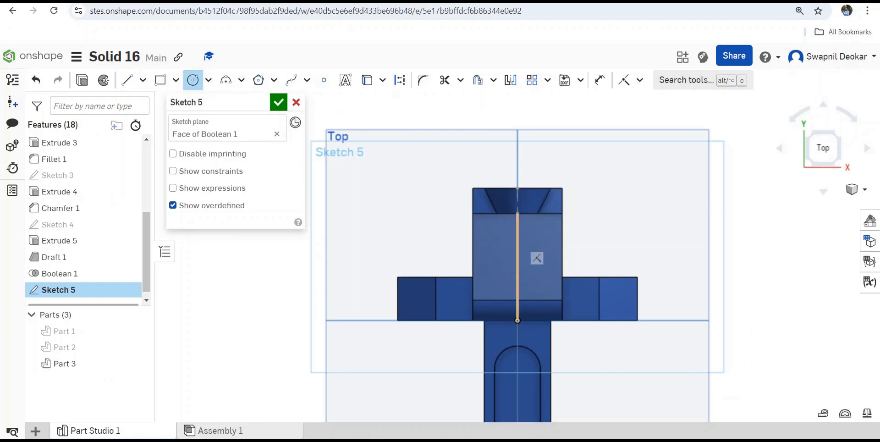
pyautogui.click(518, 240)
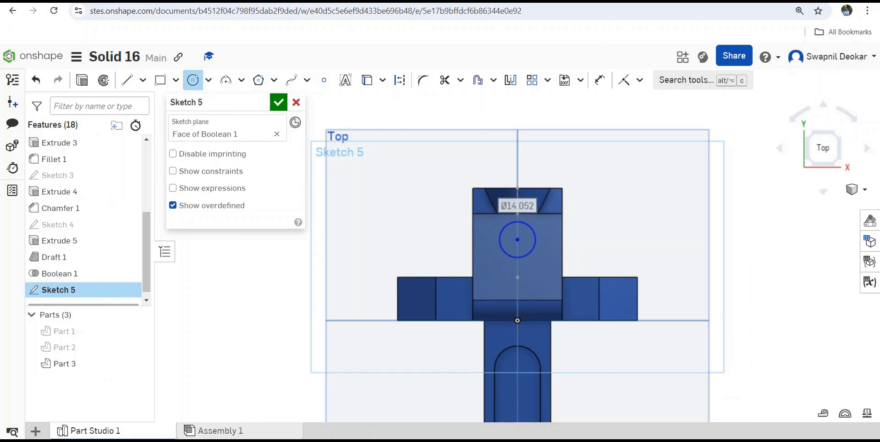
pyautogui.click(600, 80)
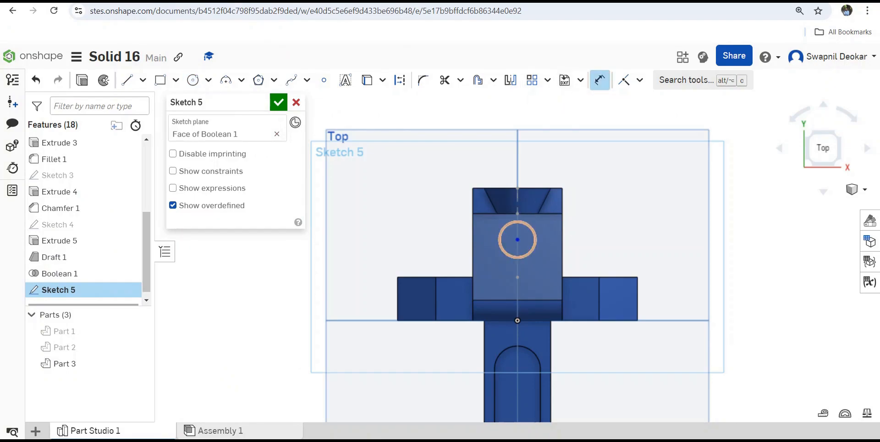
pyautogui.click(535, 239)
pyautogui.click(595, 231)
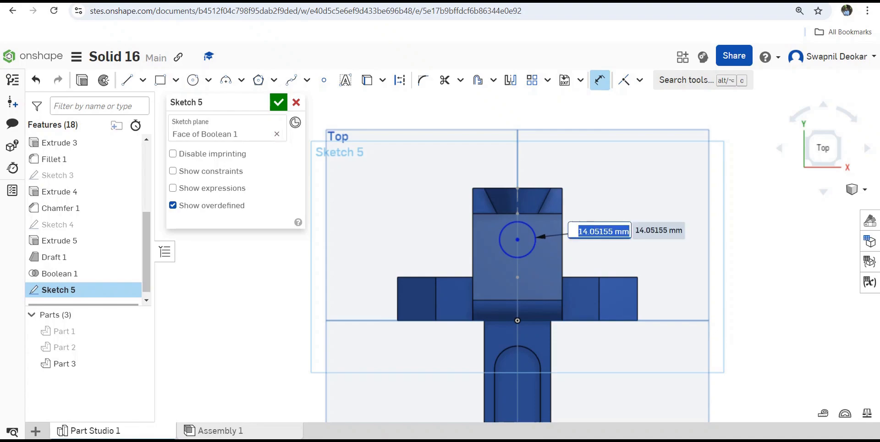
pyautogui.write('20')
pyautogui.press('Return')
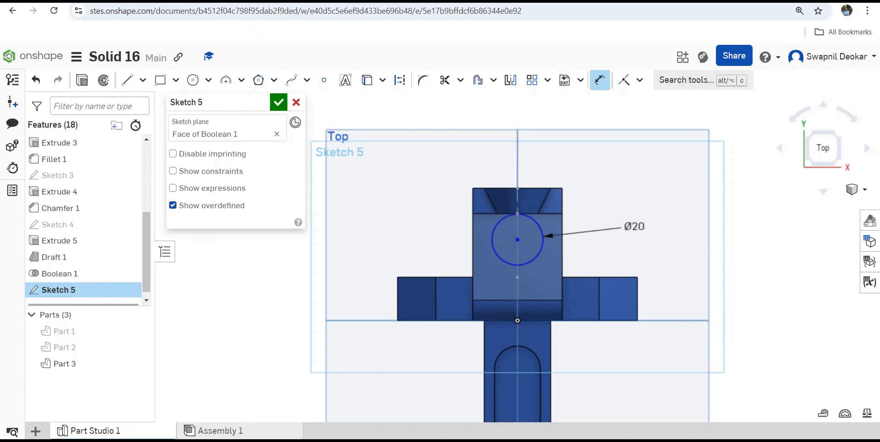
# Dimension the circle's centre 12.5 mm from the face's edge beside the upright lip and finish the sketch.
pyautogui.scroll(2, 486, 210)
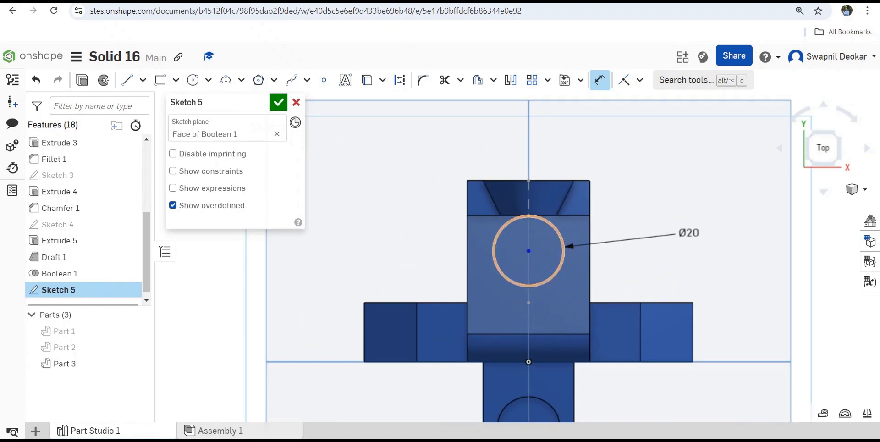
pyautogui.click(528, 251)
pyautogui.click(539, 216)
pyautogui.click(426, 226)
pyautogui.write('1')
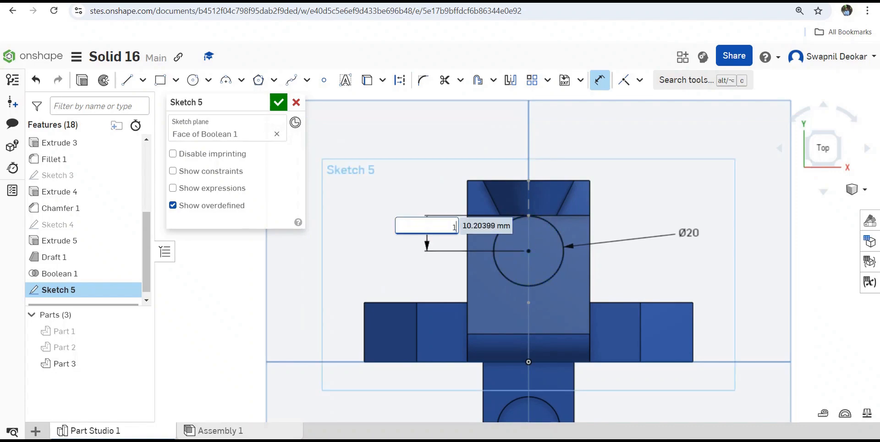
pyautogui.write('2.5')
pyautogui.press('Return')
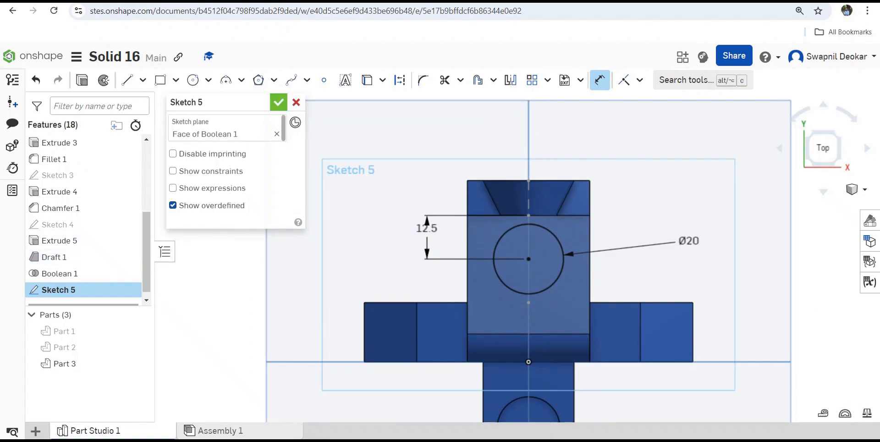
pyautogui.click(279, 102)
# Cut the circular region down through the raised step as a solid Remove extrude with a blind depth of 25 mm.
pyautogui.moveTo(367, 238); pyautogui.dragTo(344, 170, button='right')
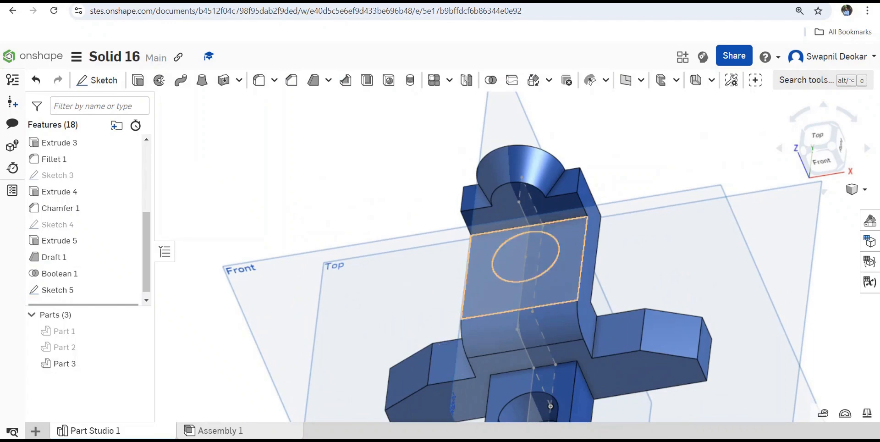
pyautogui.click(543, 274)
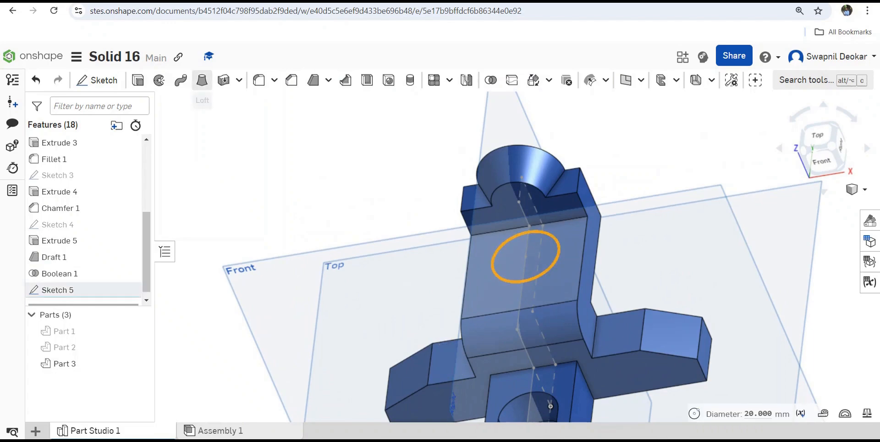
pyautogui.click(138, 80)
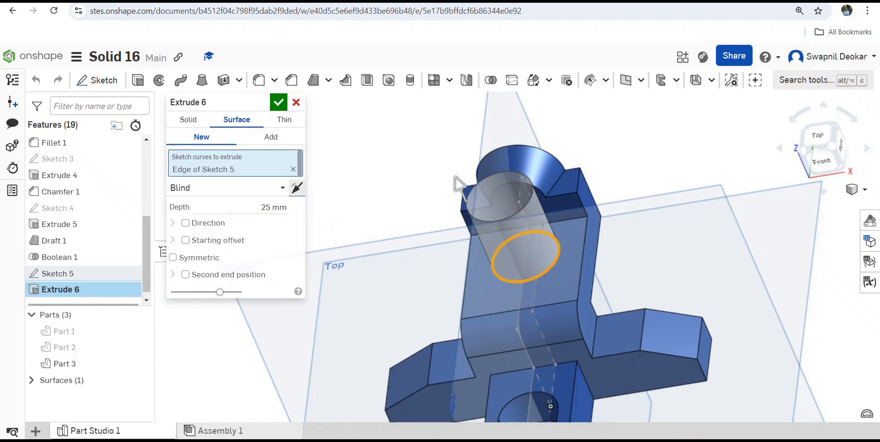
pyautogui.click(297, 188)
pyautogui.click(188, 120)
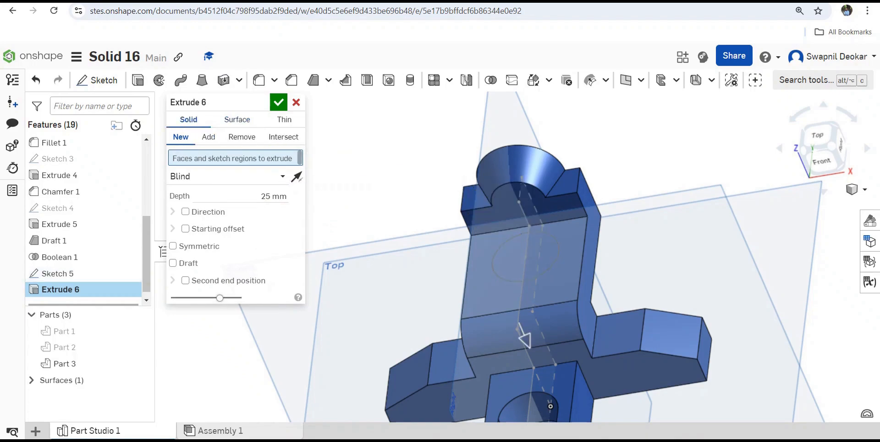
pyautogui.click(241, 137)
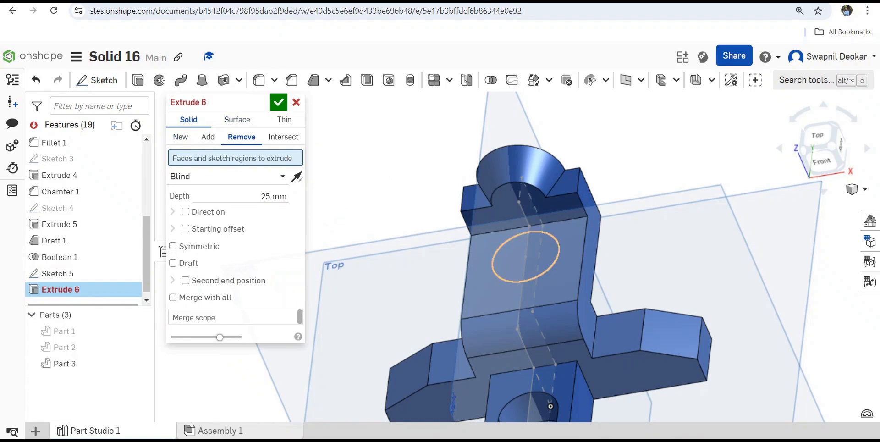
pyautogui.click(526, 257)
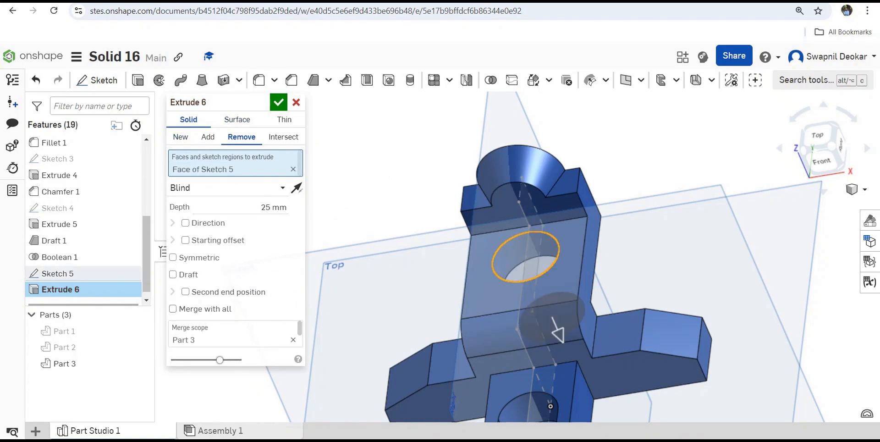
pyautogui.moveTo(573, 280); pyautogui.dragTo(463, 271, button='right')
pyautogui.click(279, 102)
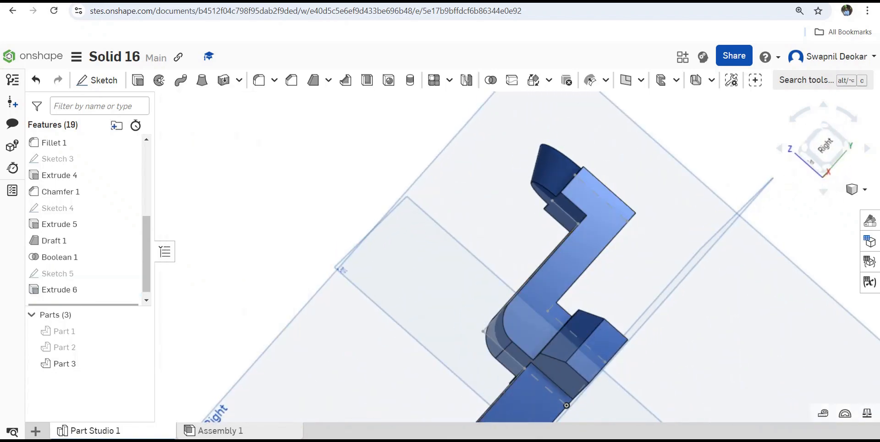
# Inspect the hole, return to the isometric view, and measure the whole body's surface area with millimetres as the length unit.
pyautogui.moveTo(459, 238); pyautogui.dragTo(518, 207, button='right')
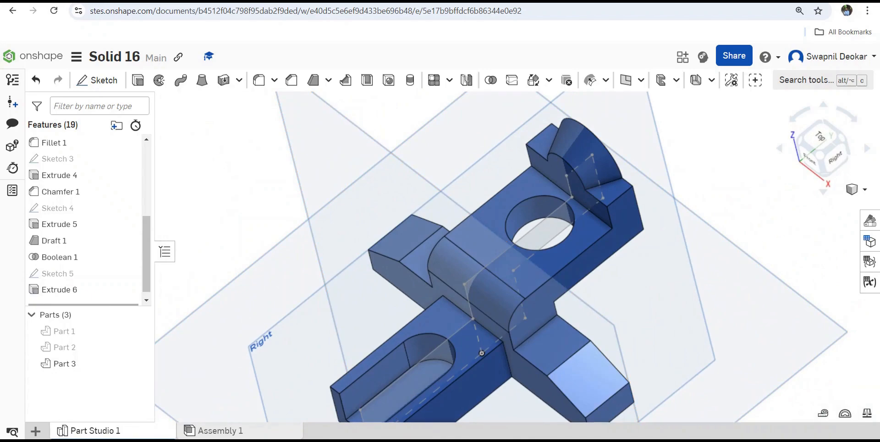
pyautogui.rightClick(243, 178)
pyautogui.click(271, 242)
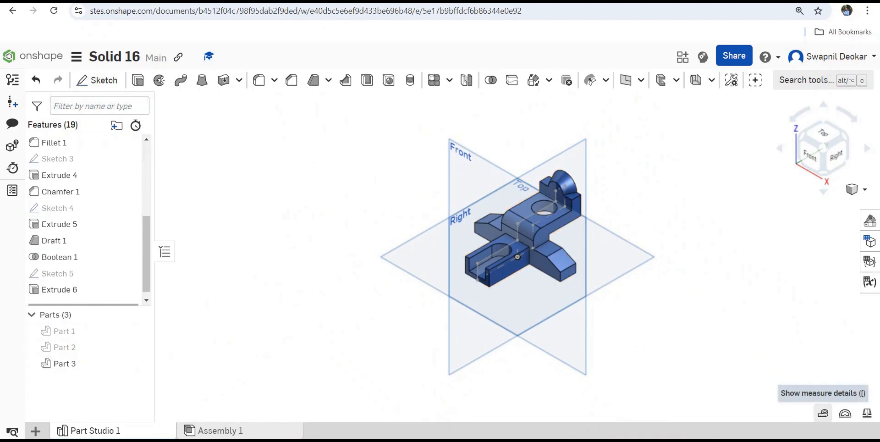
pyautogui.click(823, 413)
pyautogui.click(825, 331)
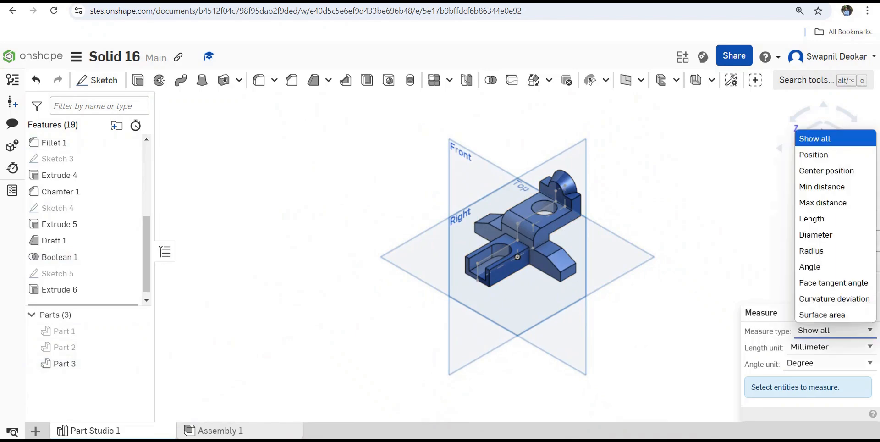
pyautogui.press('Return')
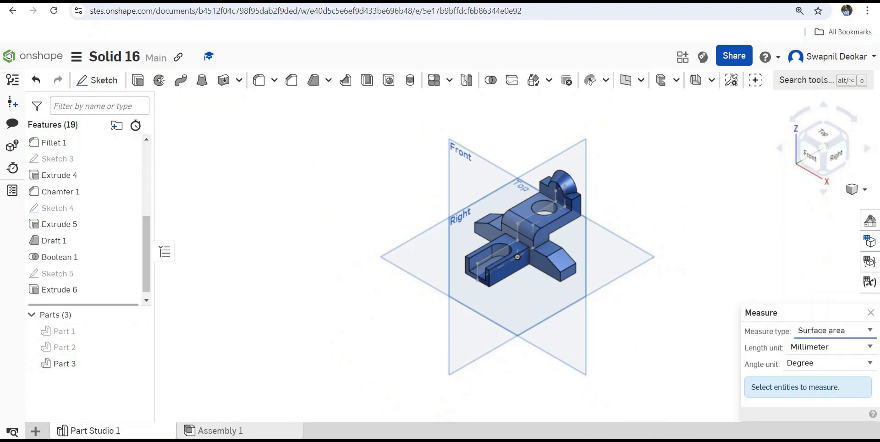
pyautogui.moveTo(684, 370); pyautogui.dragTo(392, 138)
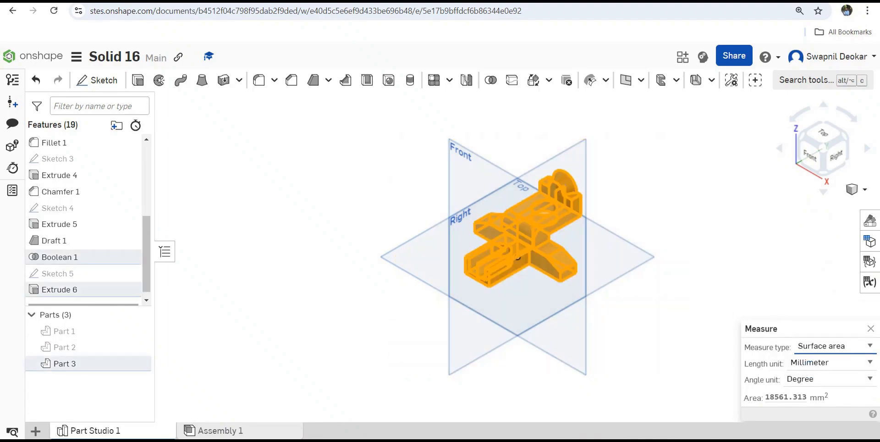
pyautogui.moveTo(786, 397)
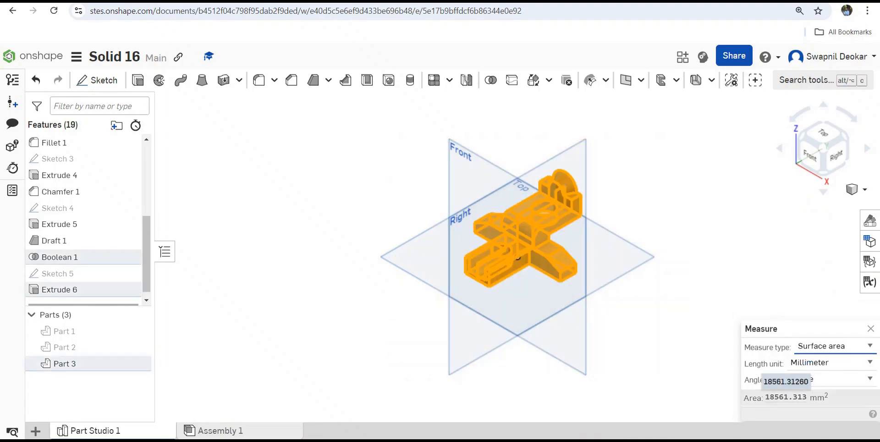
# Clear the measurement and create a drawing of Part 3 from the ANSI_A_MM.dwt template with four views.
pyautogui.press('Escape')
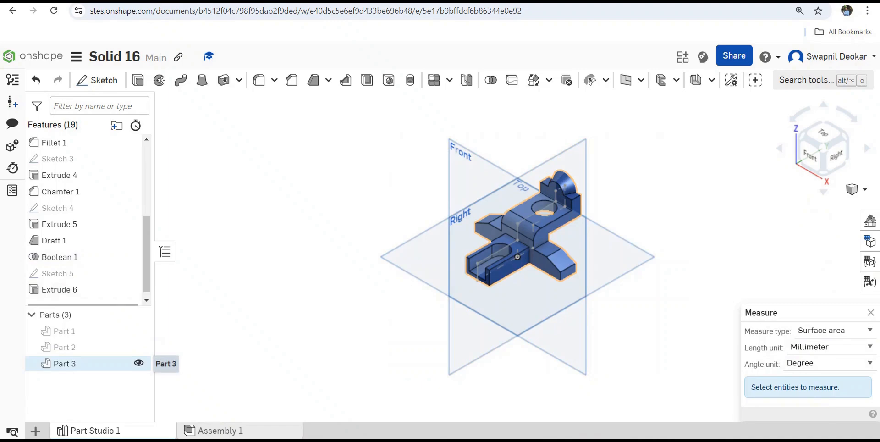
pyautogui.click(92, 363)
pyautogui.rightClick(95, 364)
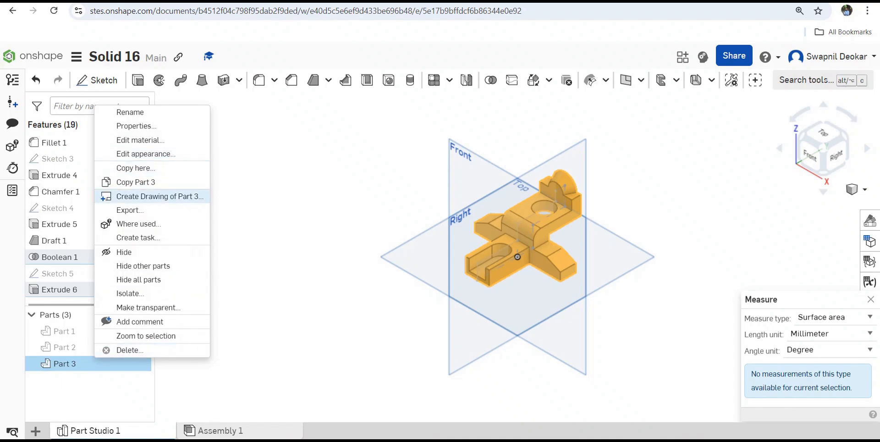
pyautogui.click(160, 197)
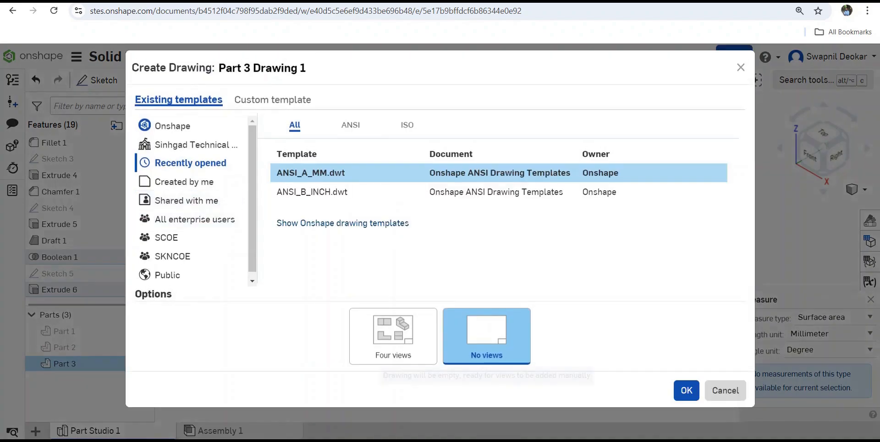
pyautogui.click(393, 336)
pyautogui.click(686, 390)
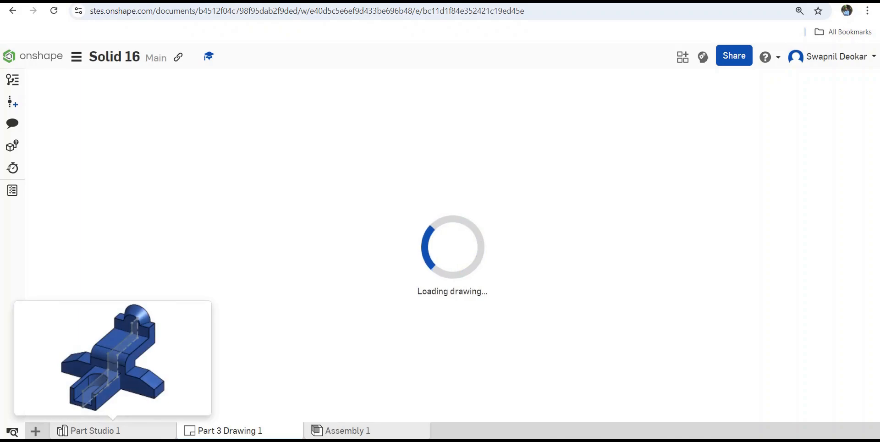
pyautogui.click(113, 431)
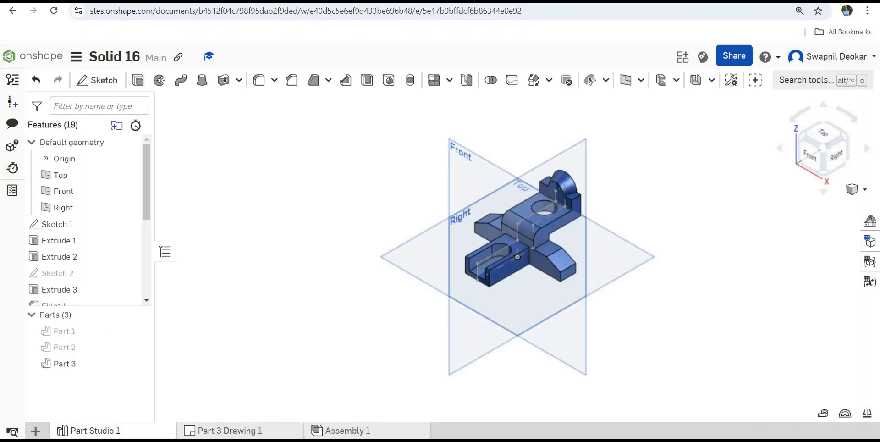
pyautogui.click(230, 430)
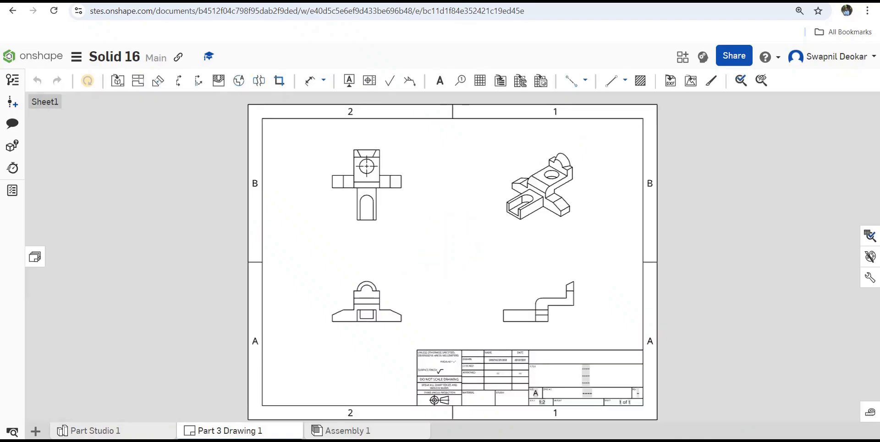
# In the side view, dimension the upright lip's thickness, the raised step's underside length and the outer bend radius.
pyautogui.click(310, 81)
pyautogui.scroll(3, 487, 229)
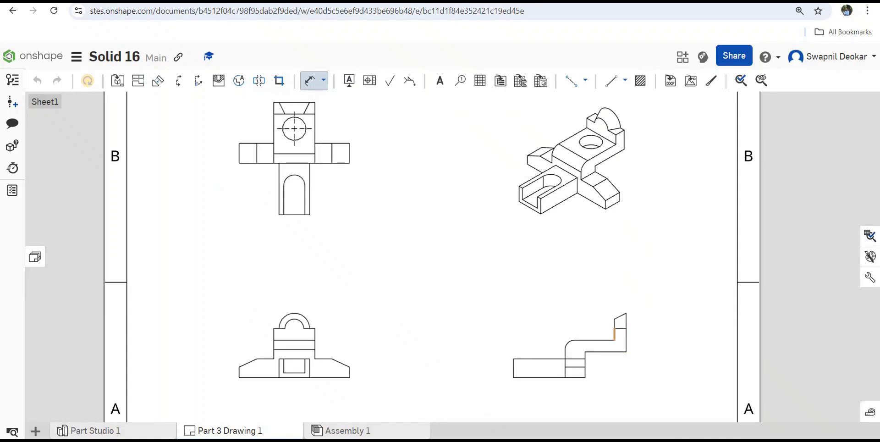
pyautogui.click(615, 340)
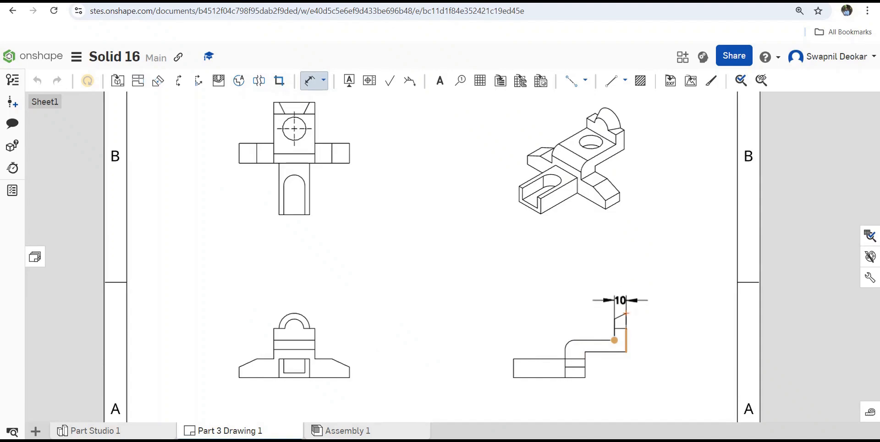
pyautogui.click(620, 278)
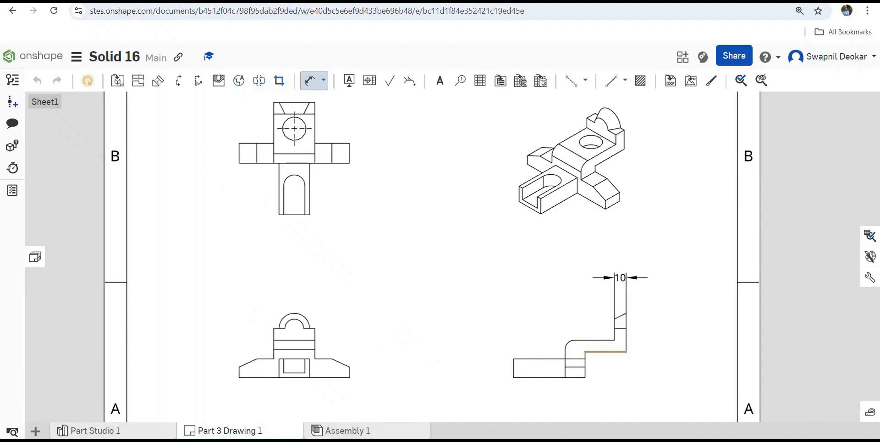
pyautogui.click(611, 351)
pyautogui.click(613, 385)
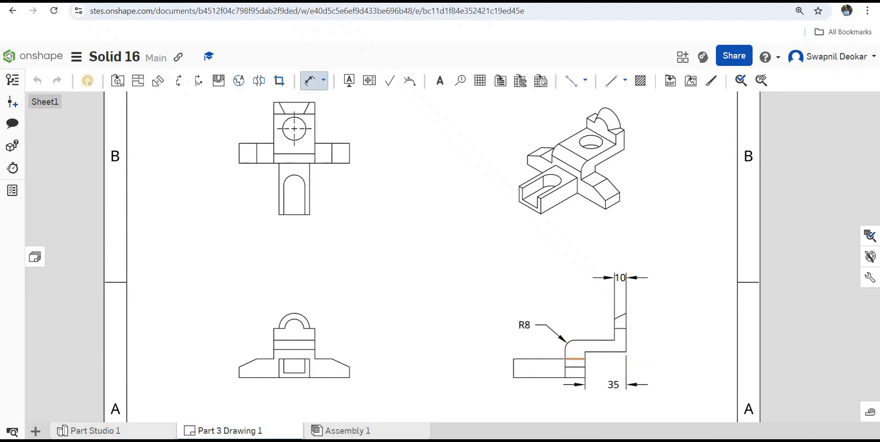
# In the side view, dimension the slotted base's length and height and the width of the wing section.
pyautogui.scroll(-3, 566, 368)
pyautogui.scroll(4, 568, 393)
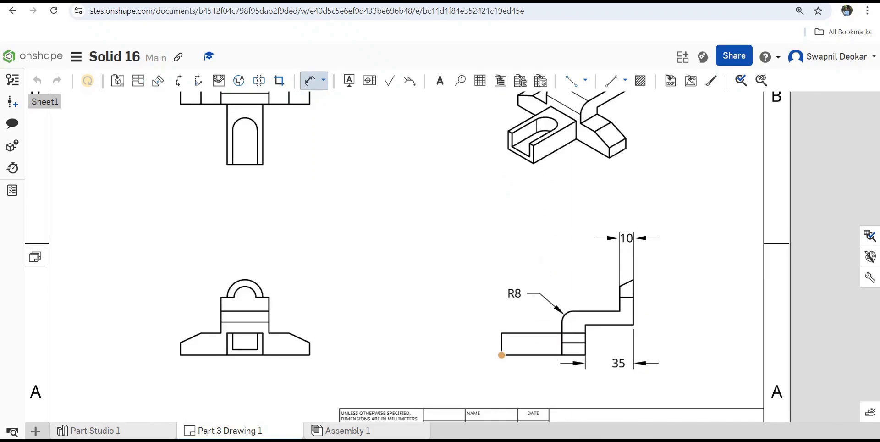
pyautogui.click(562, 355)
pyautogui.click(531, 372)
pyautogui.click(573, 355)
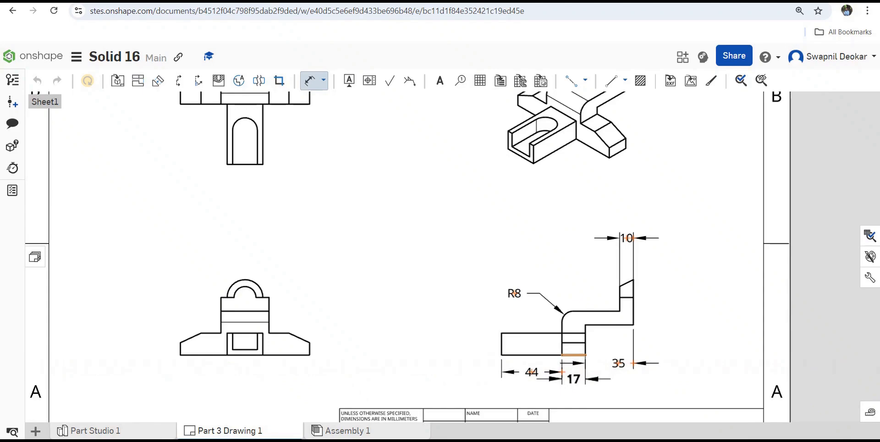
pyautogui.click(573, 379)
pyautogui.click(501, 343)
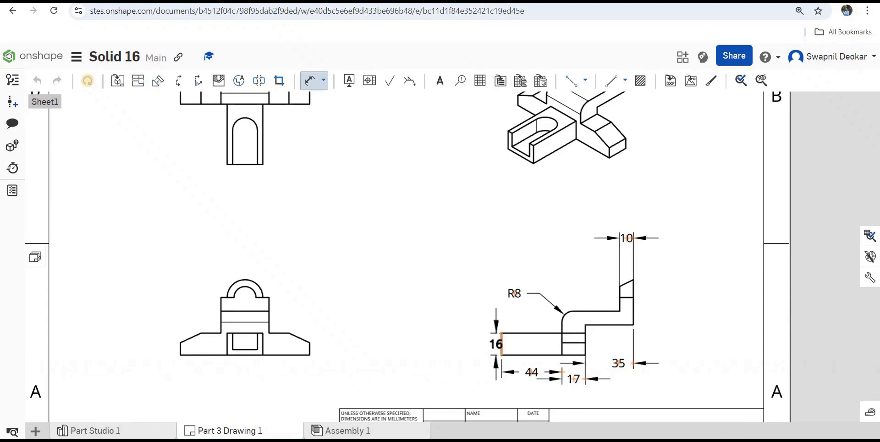
pyautogui.click(474, 343)
# In the front view, dimension the slot's depth and the floor thickness beneath it.
pyautogui.click(257, 342)
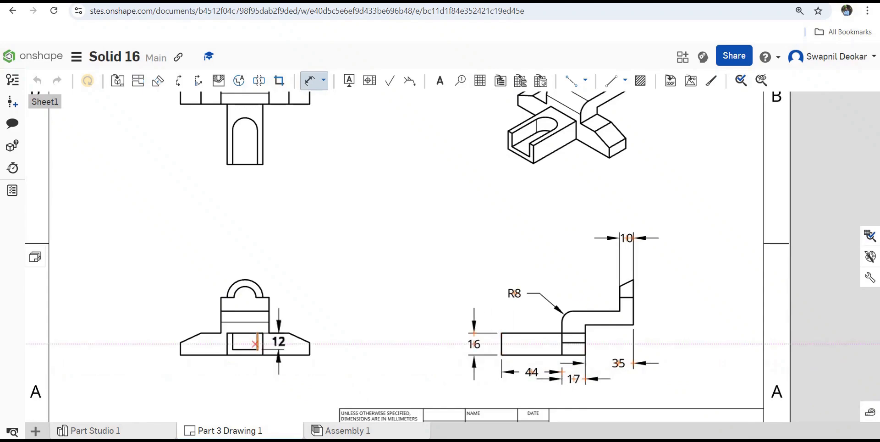
pyautogui.click(363, 333)
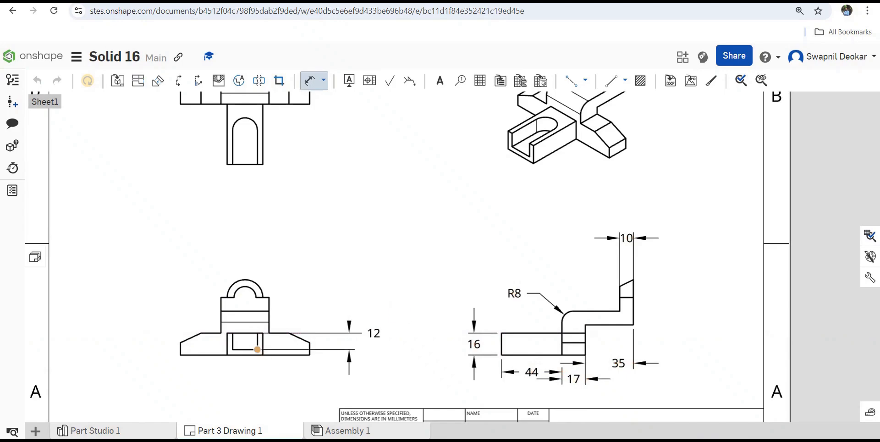
pyautogui.click(245, 354)
pyautogui.click(245, 349)
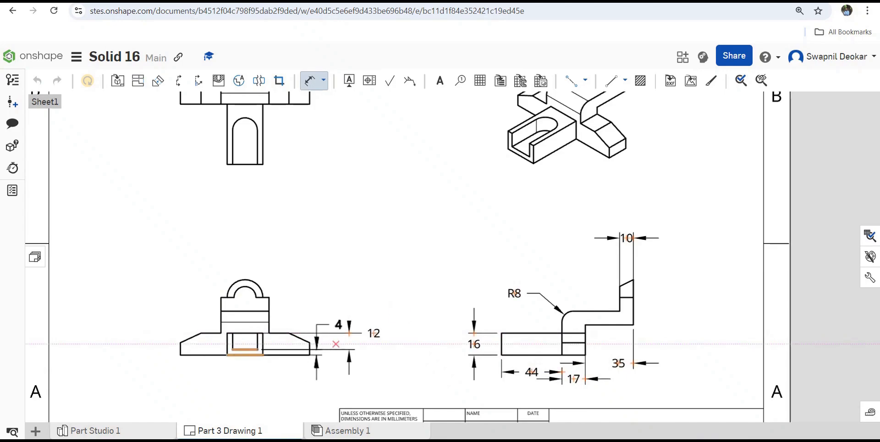
pyautogui.click(337, 344)
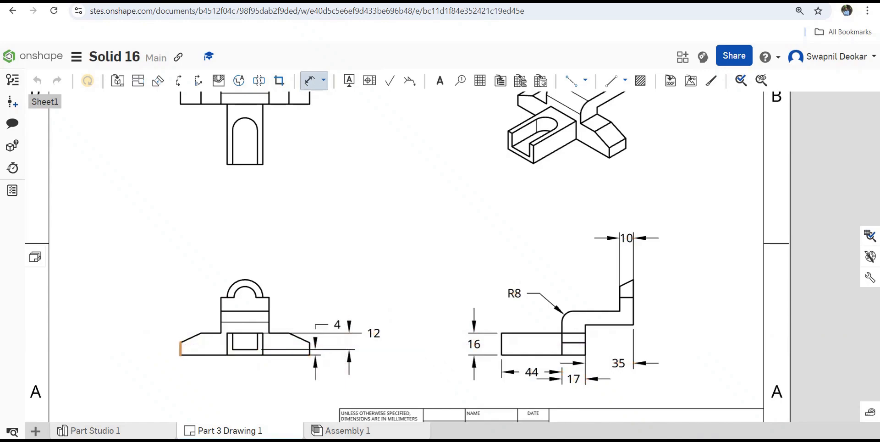
# In the front view, dimension the wing's outer edge height and the horizontal run of its sloped face.
pyautogui.click(180, 348)
pyautogui.click(147, 348)
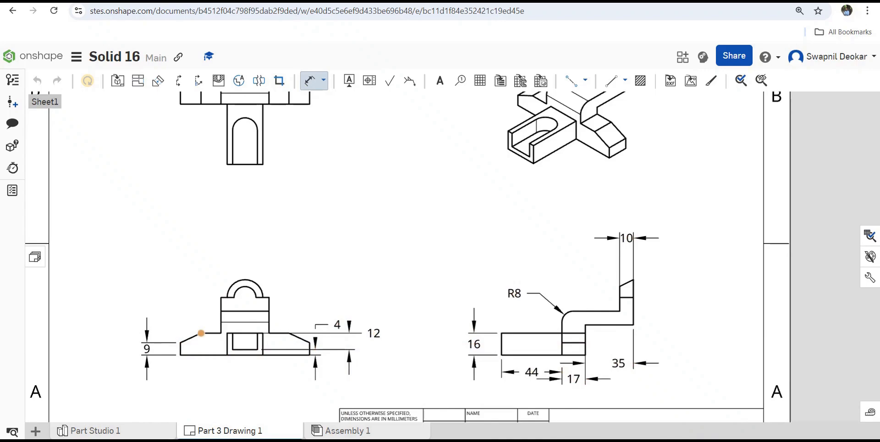
pyautogui.click(180, 343)
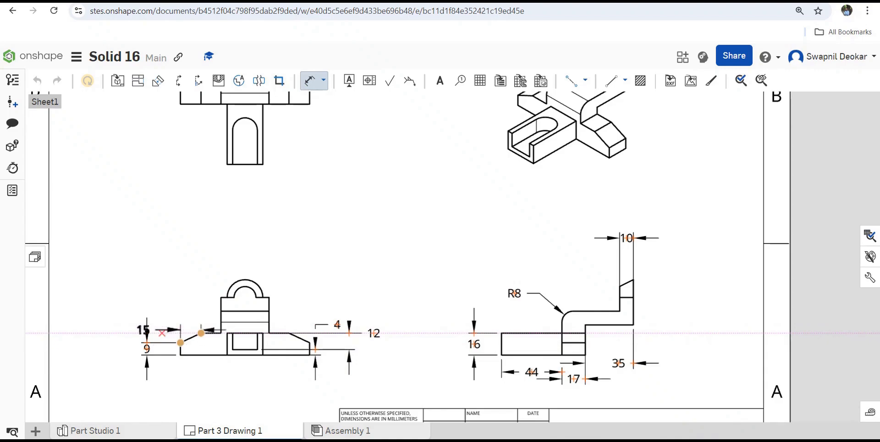
pyautogui.click(144, 314)
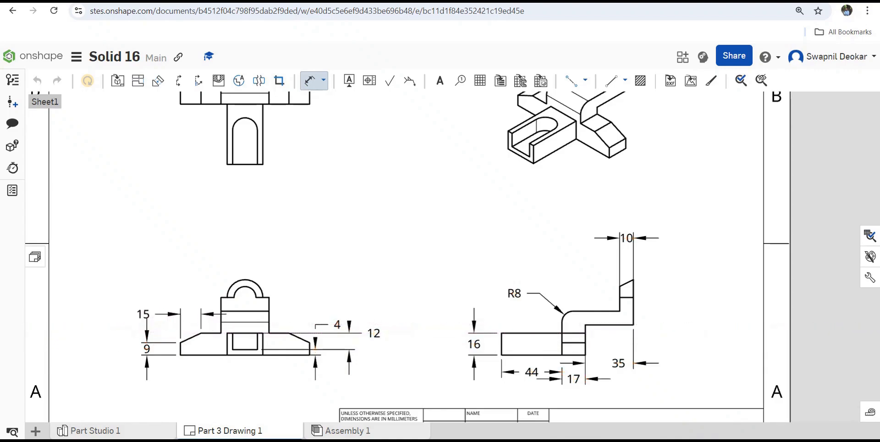
# In the top view, dimension the slot's straight side length and the radius of its rounded end.
pyautogui.scroll(-2, 257, 321)
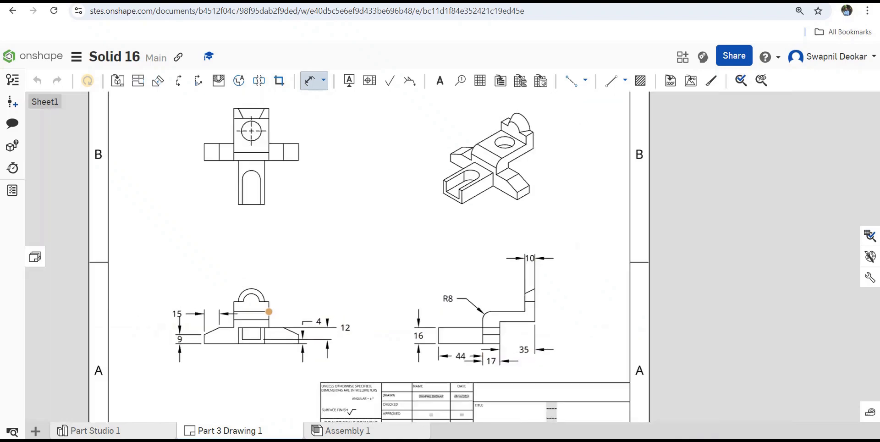
pyautogui.scroll(1, 239, 159)
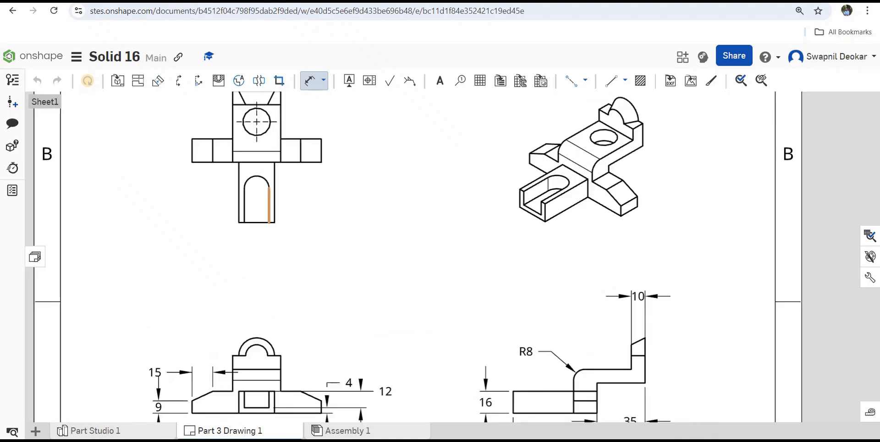
pyautogui.click(270, 204)
pyautogui.click(333, 198)
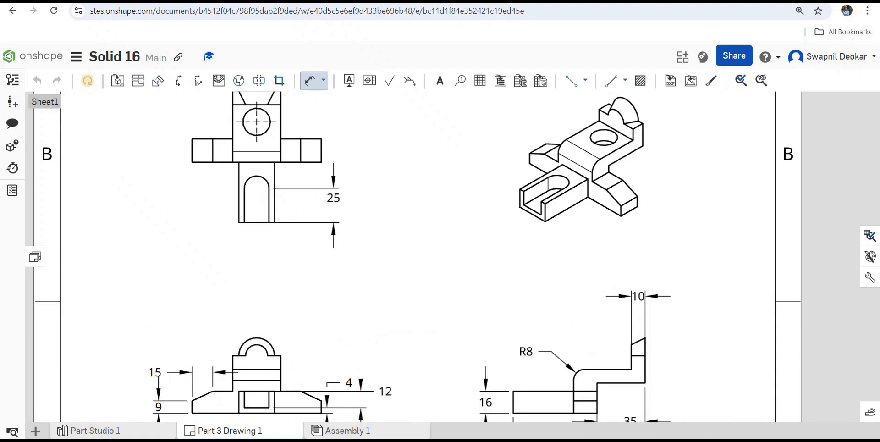
pyautogui.click(257, 176)
pyautogui.click(316, 174)
# In the top view, dimension the hole's centre distance from the upright lip's edge and the hole's diameter.
pyautogui.click(270, 122)
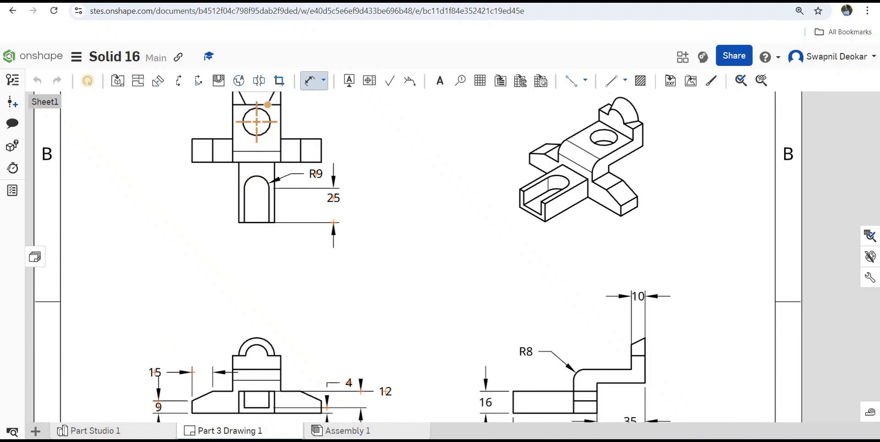
pyautogui.click(257, 105)
pyautogui.click(316, 113)
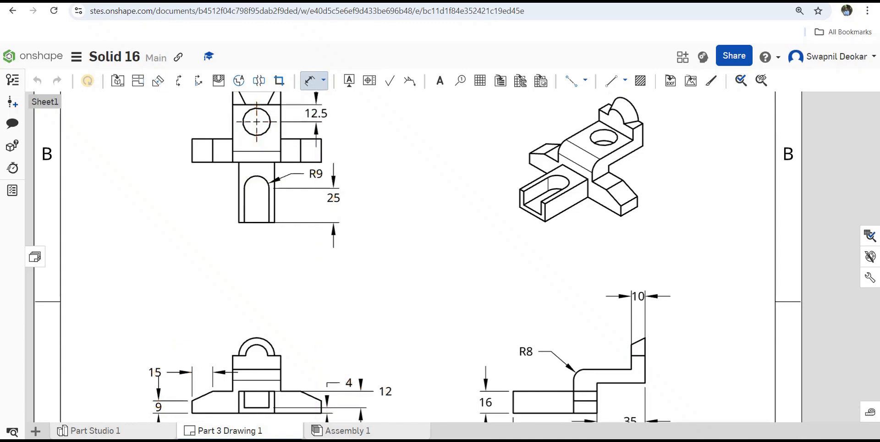
pyautogui.click(270, 122)
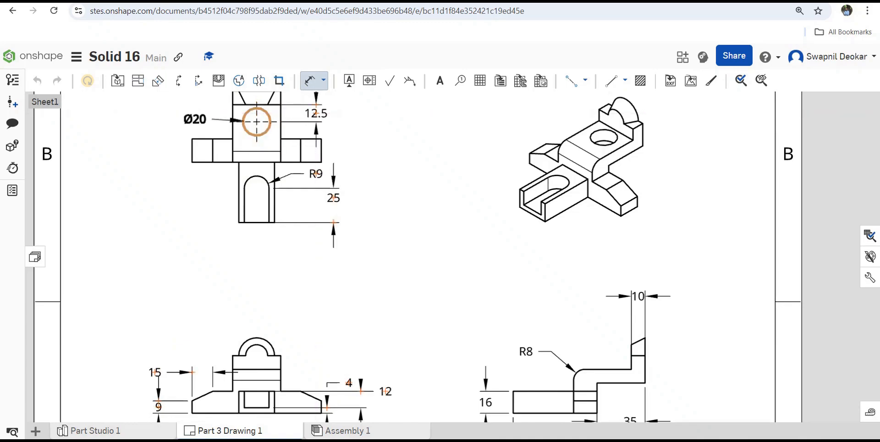
pyautogui.click(197, 114)
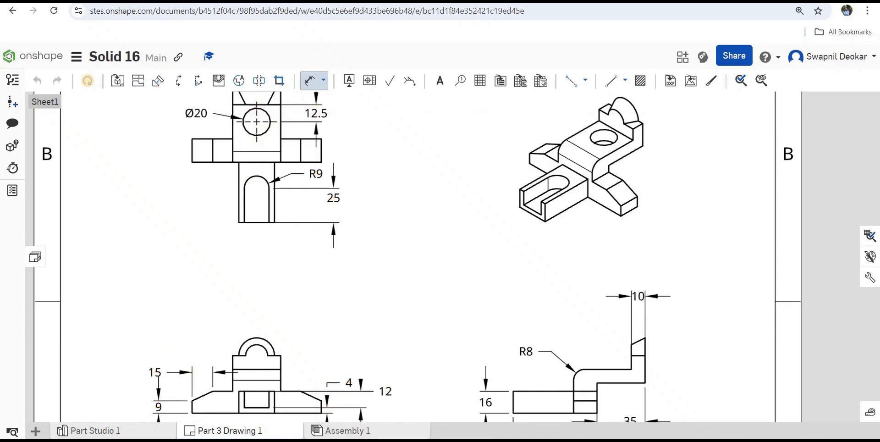
# In the front view, dimension the radii of the inner and outer arcs on the upright lip.
pyautogui.scroll(-2, 236, 229)
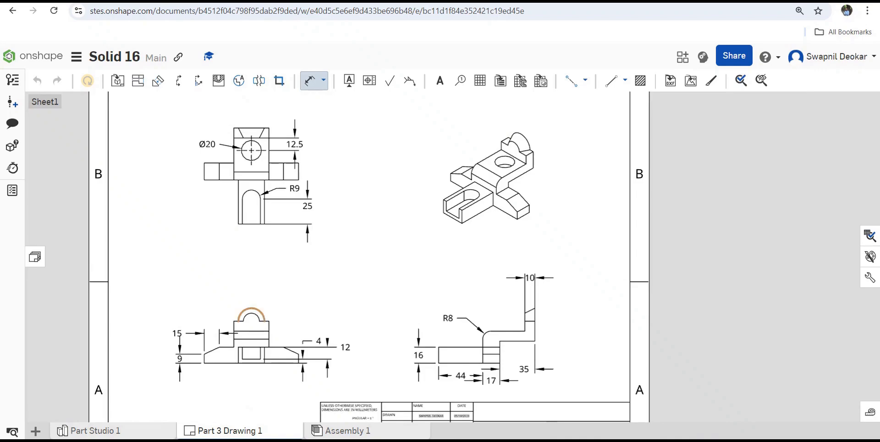
pyautogui.click(251, 308)
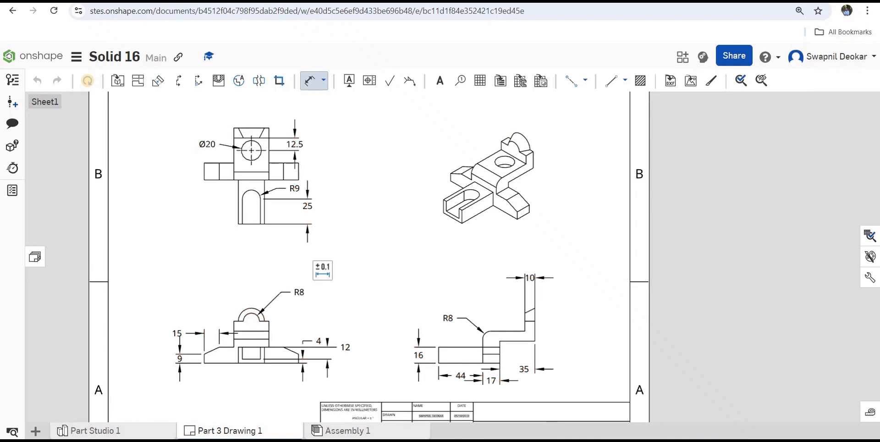
pyautogui.click(255, 307)
pyautogui.click(277, 290)
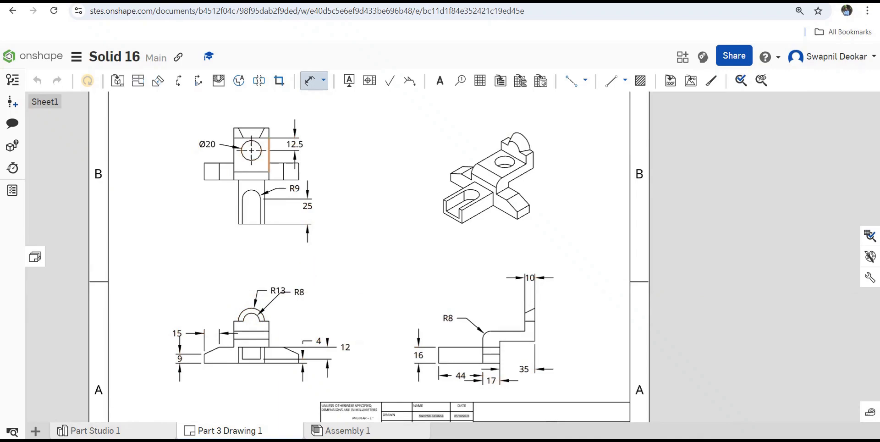
# In the side view, dimension the angle between the upright lip's slanted top edge and the horizontal edge below it.
pyautogui.scroll(5, 526, 318)
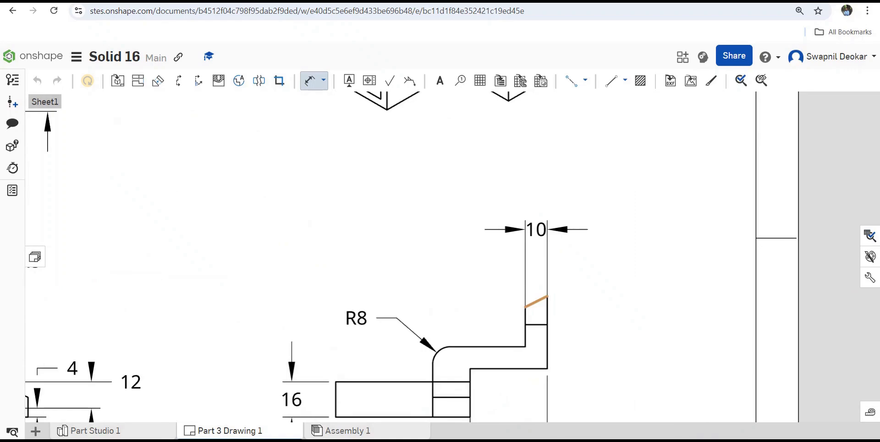
pyautogui.click(536, 302)
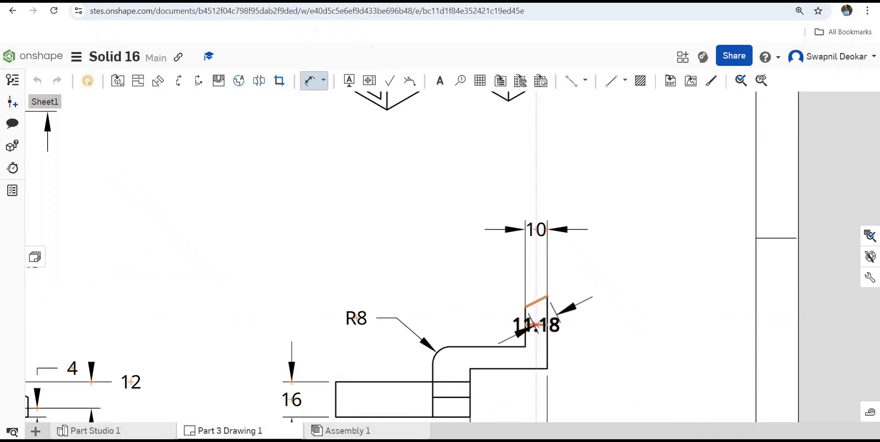
pyautogui.click(537, 325)
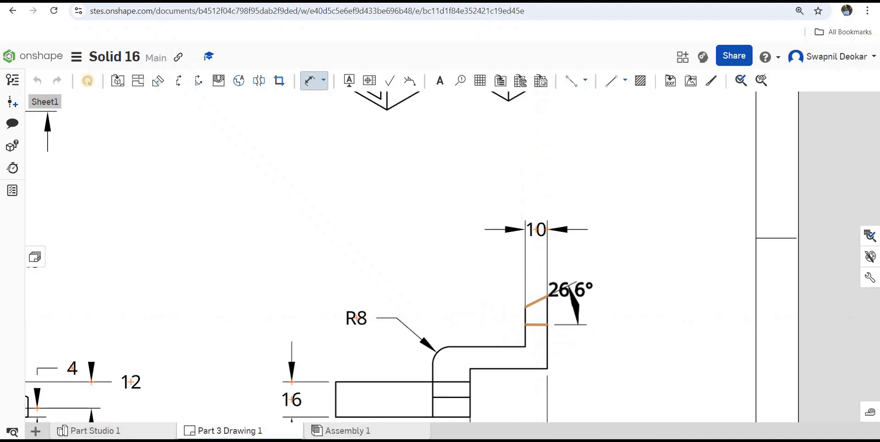
pyautogui.click(571, 288)
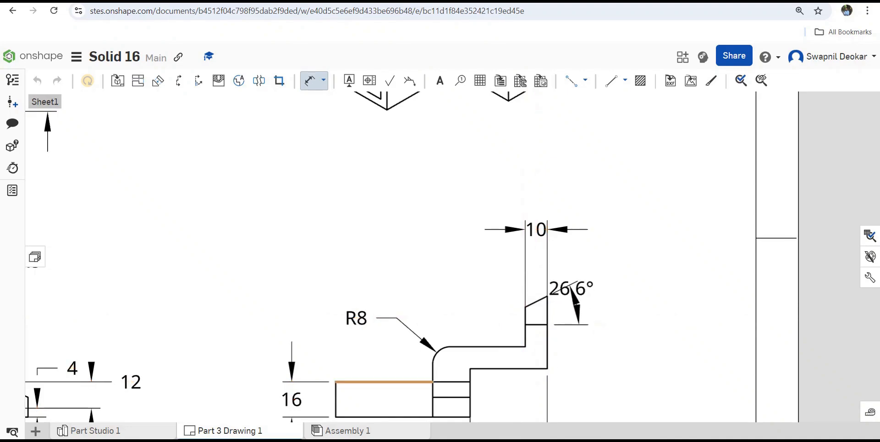
pyautogui.scroll(-2, 457, 283)
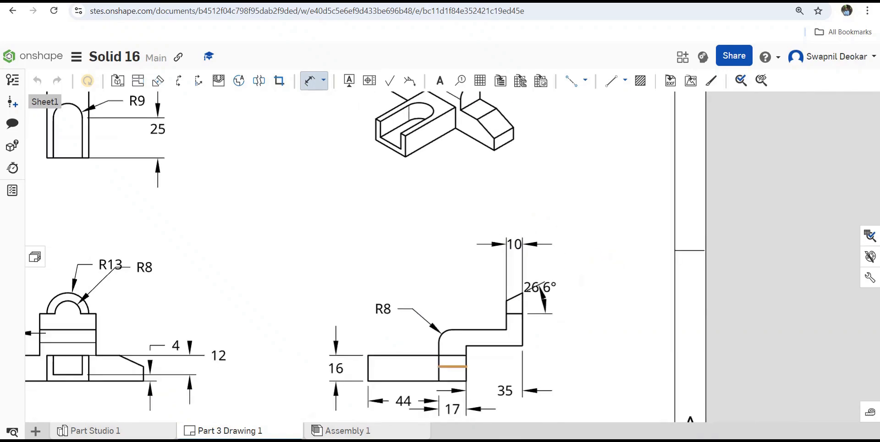
# In the top view, dimension the horizontal distance from the side wing's outer end to the near edge of the slotted arm.
pyautogui.scroll(-2, 457, 306)
pyautogui.scroll(-2, 342, 268)
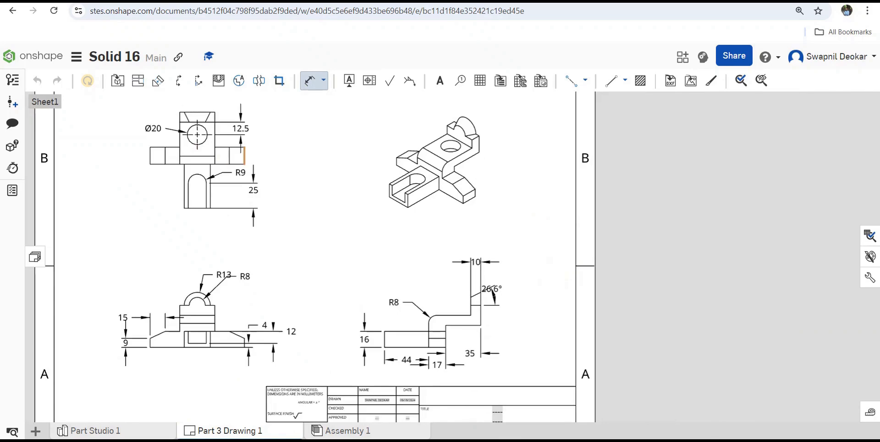
pyautogui.click(244, 156)
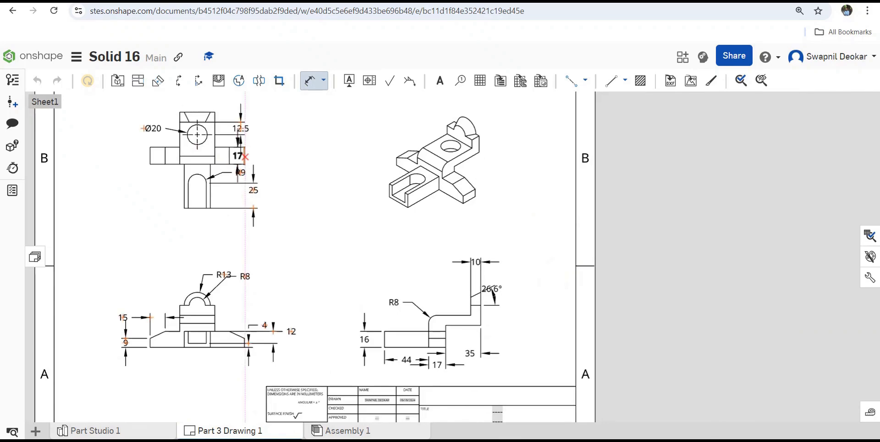
pyautogui.click(210, 164)
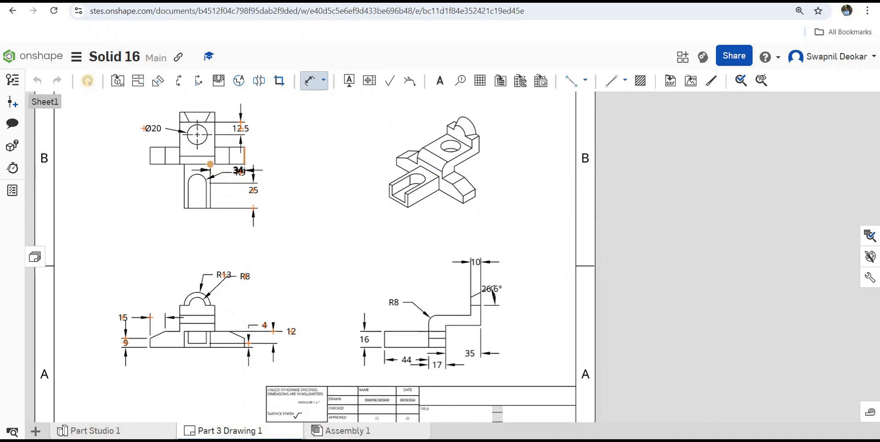
pyautogui.click(227, 172)
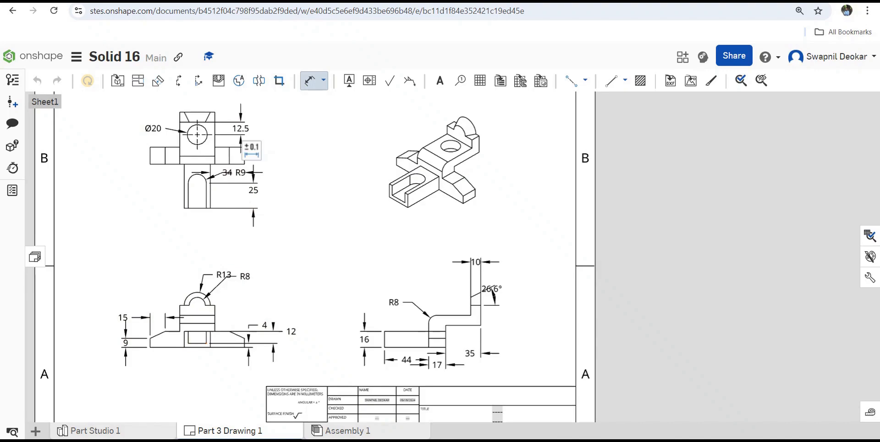
# In the front view, dimension the width of the slotted arm along its bottom edge.
pyautogui.scroll(3, 197, 351)
pyautogui.click(197, 342)
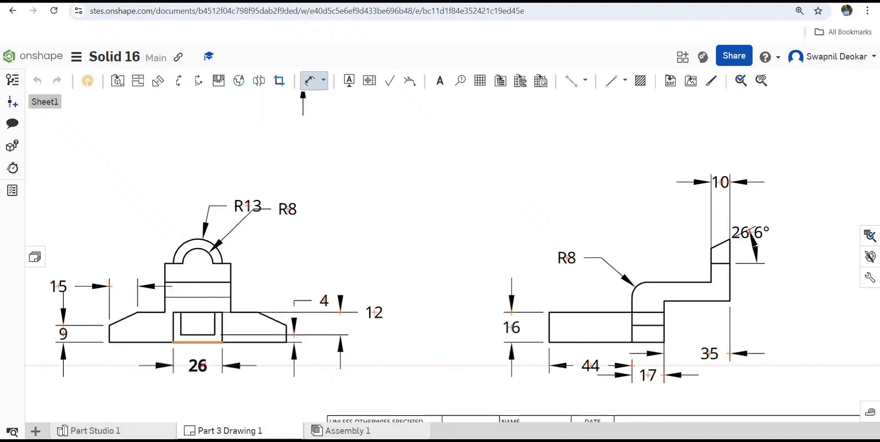
pyautogui.click(197, 364)
pyautogui.scroll(-3, 246, 334)
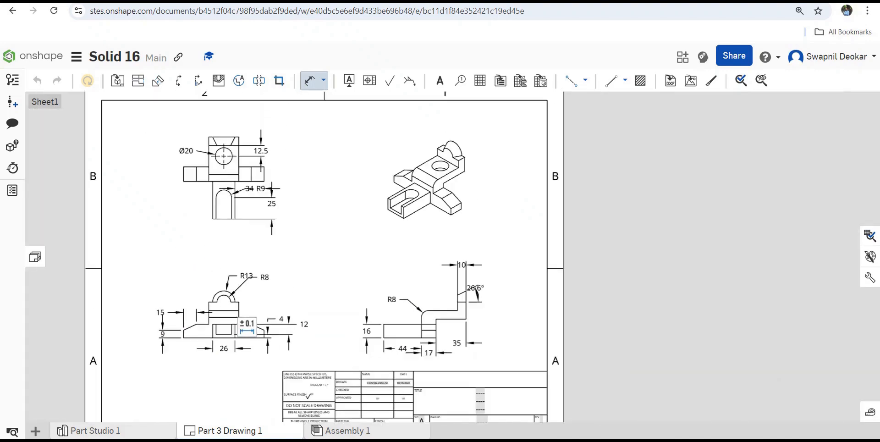